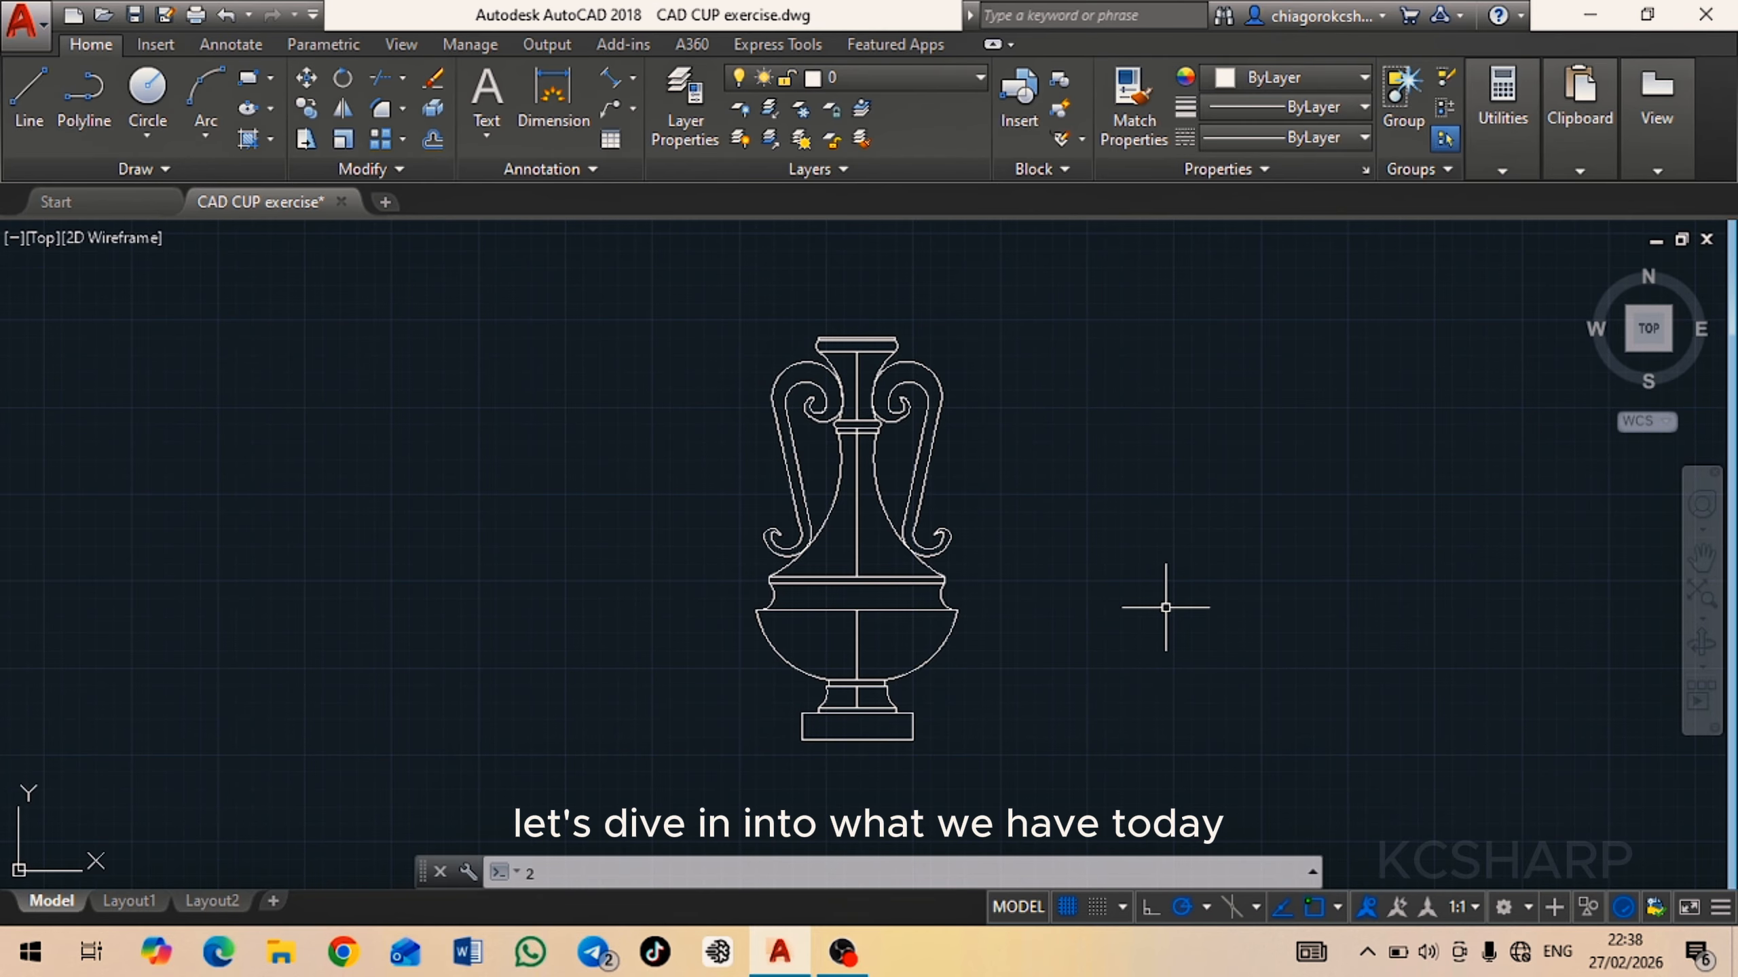
Create a new dimension style named MECHANICAL, based on Standard and used for all dimensions
middle_click_drag(1162, 620, 1137, 598)
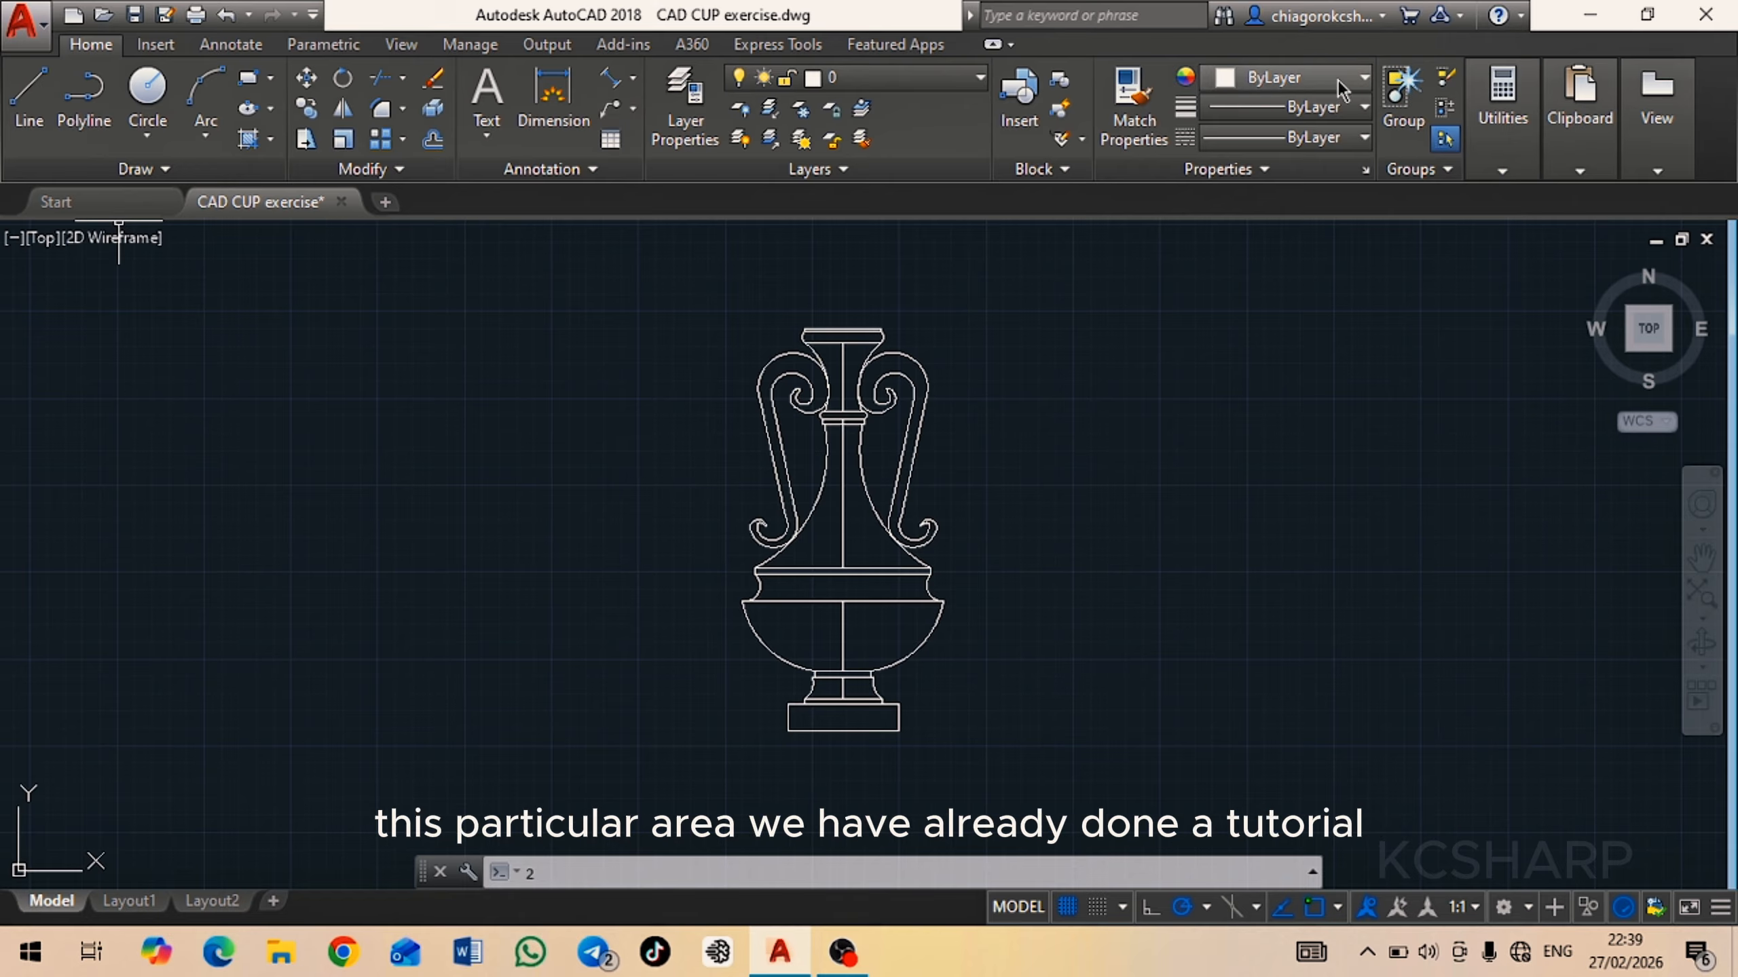
mouse_move(1679, 86)
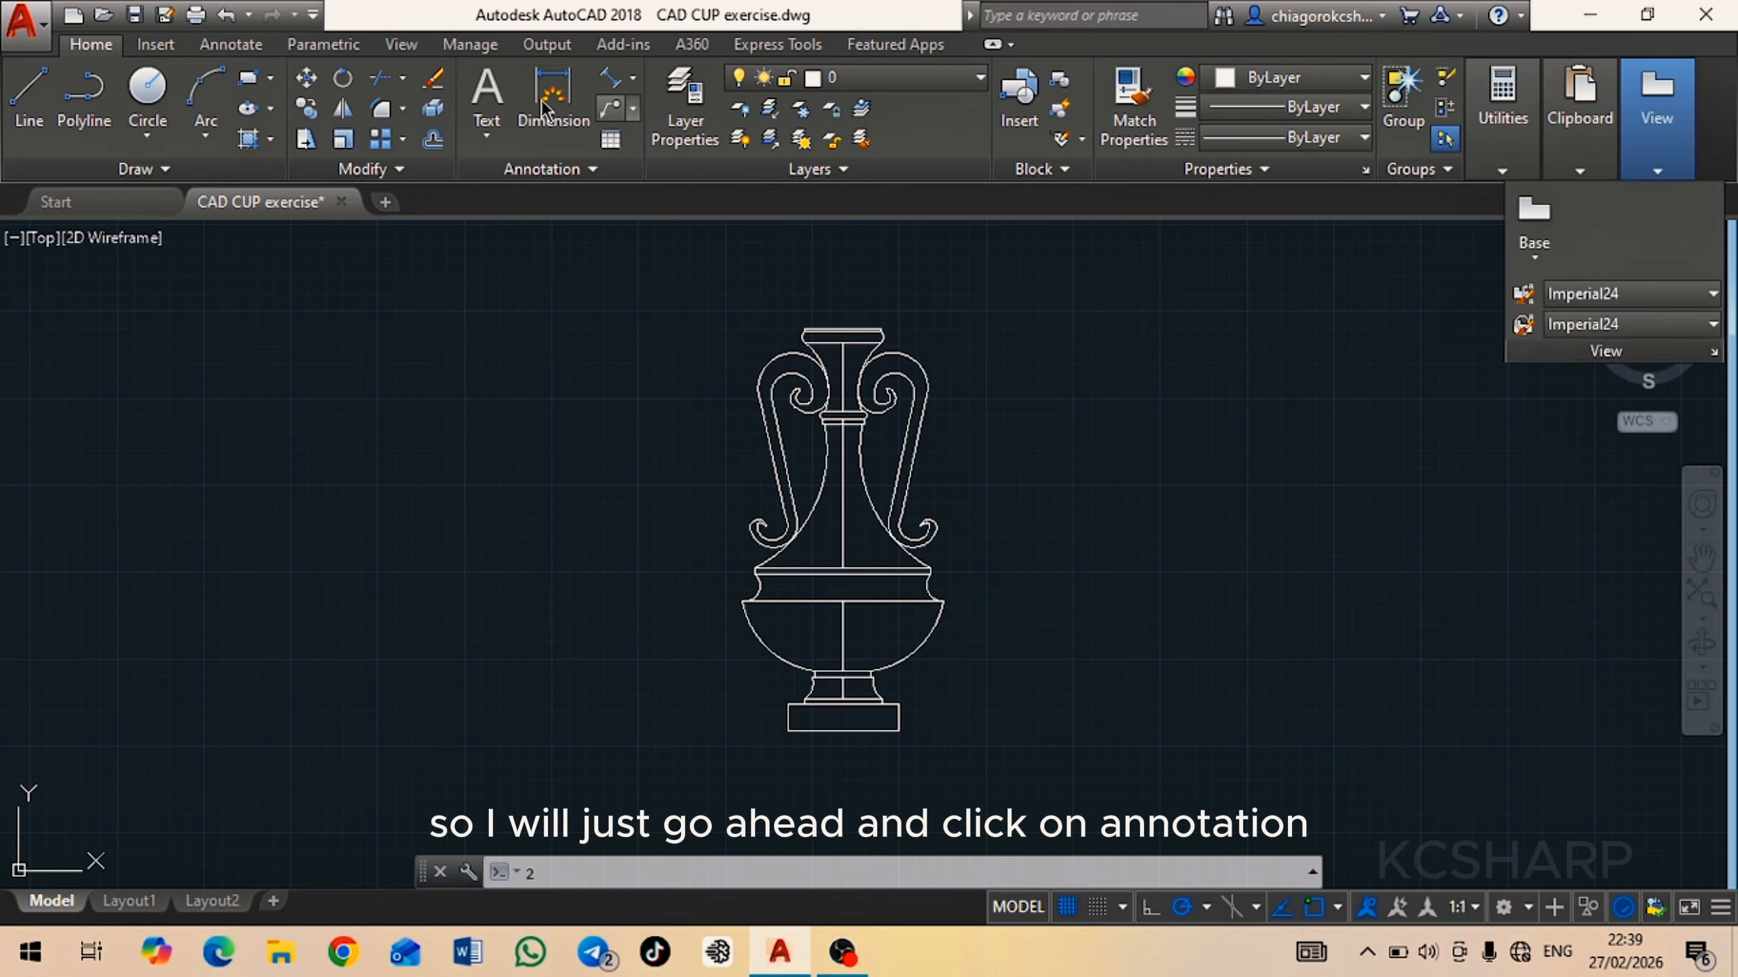
left_click(593, 180)
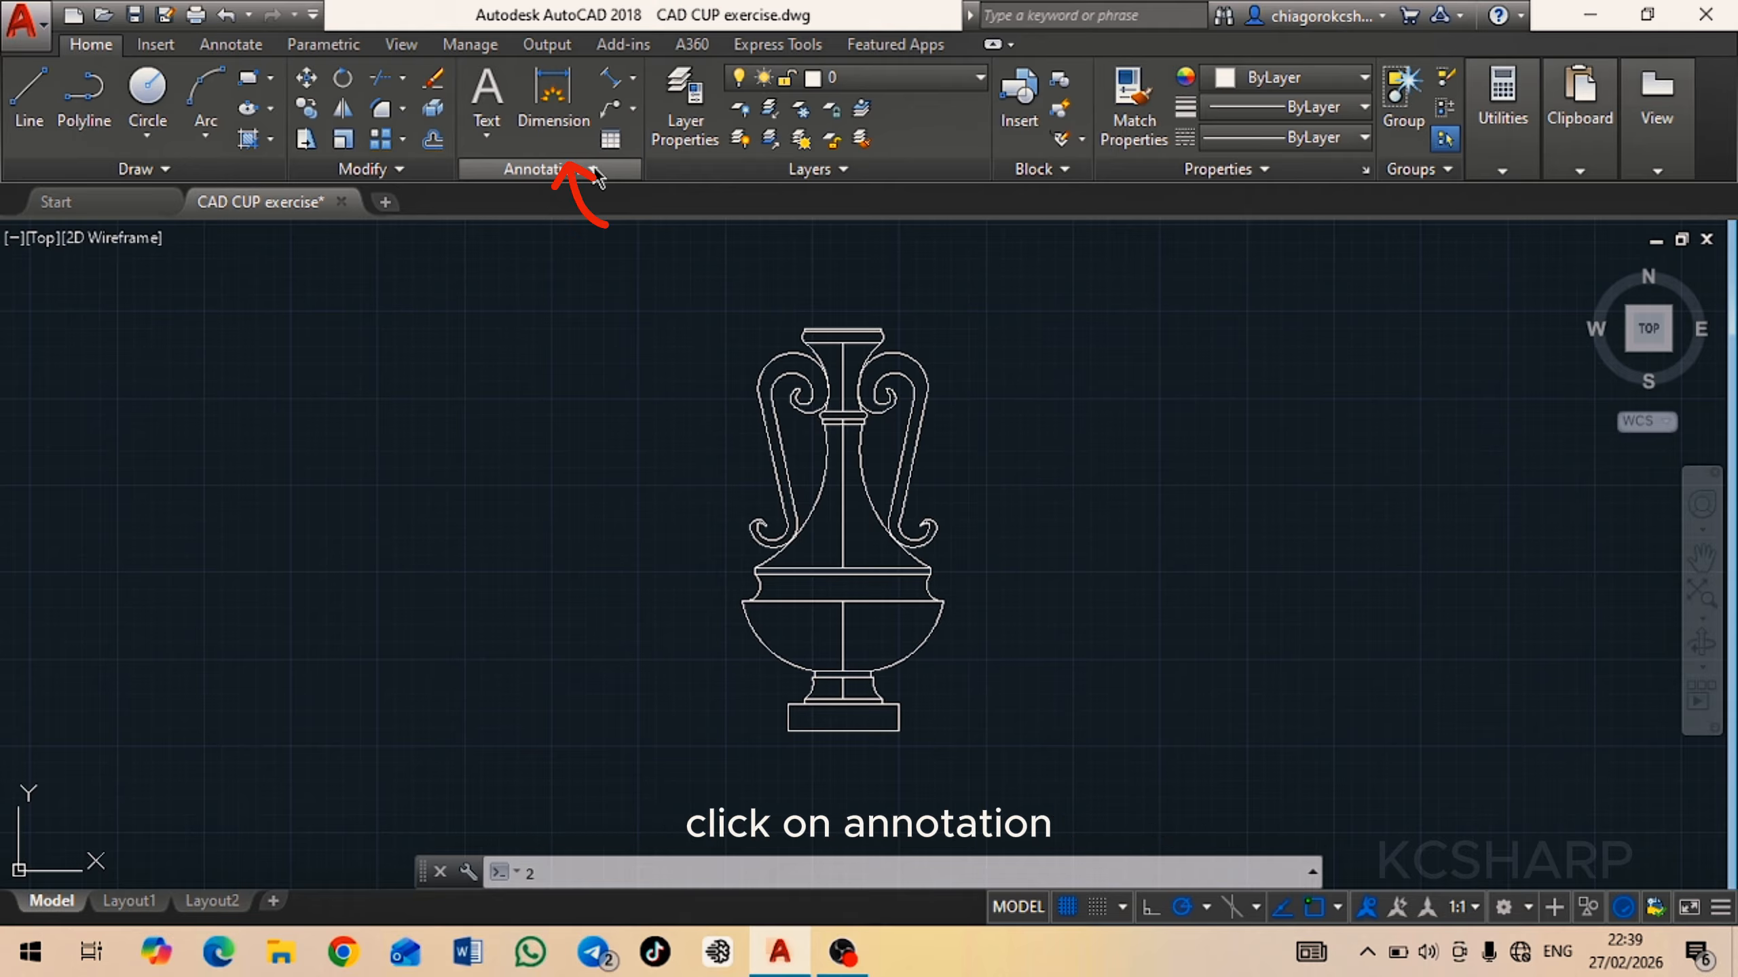
left_click(593, 168)
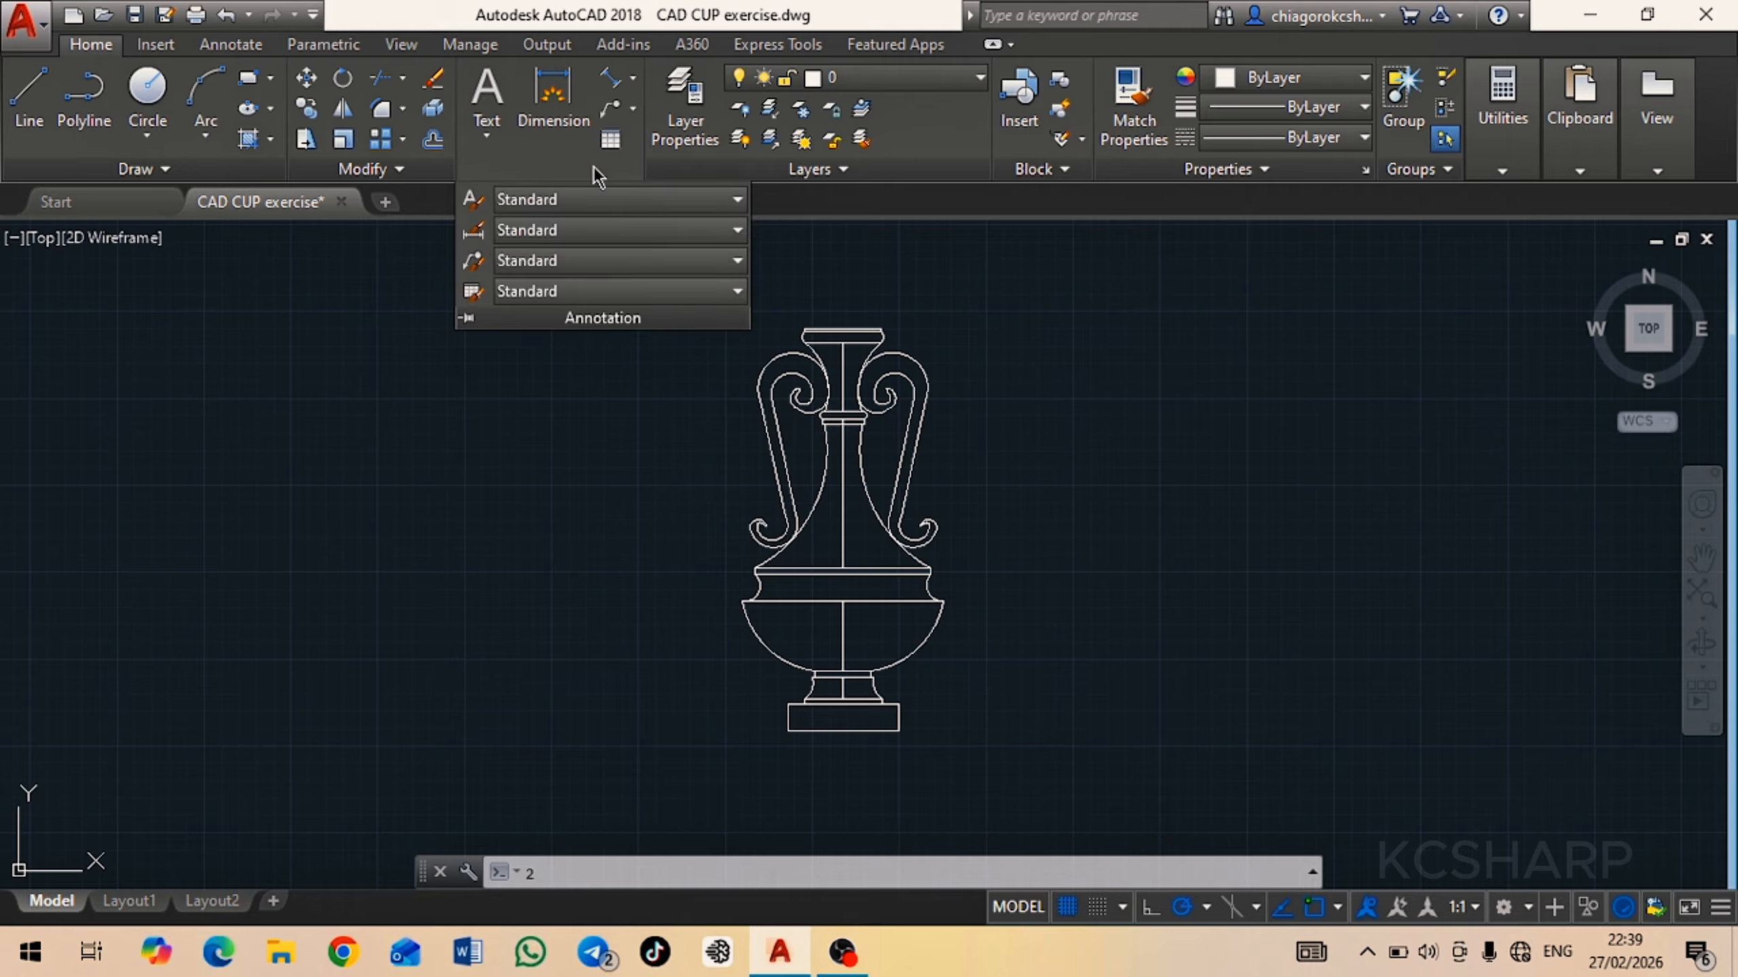
left_click(473, 237)
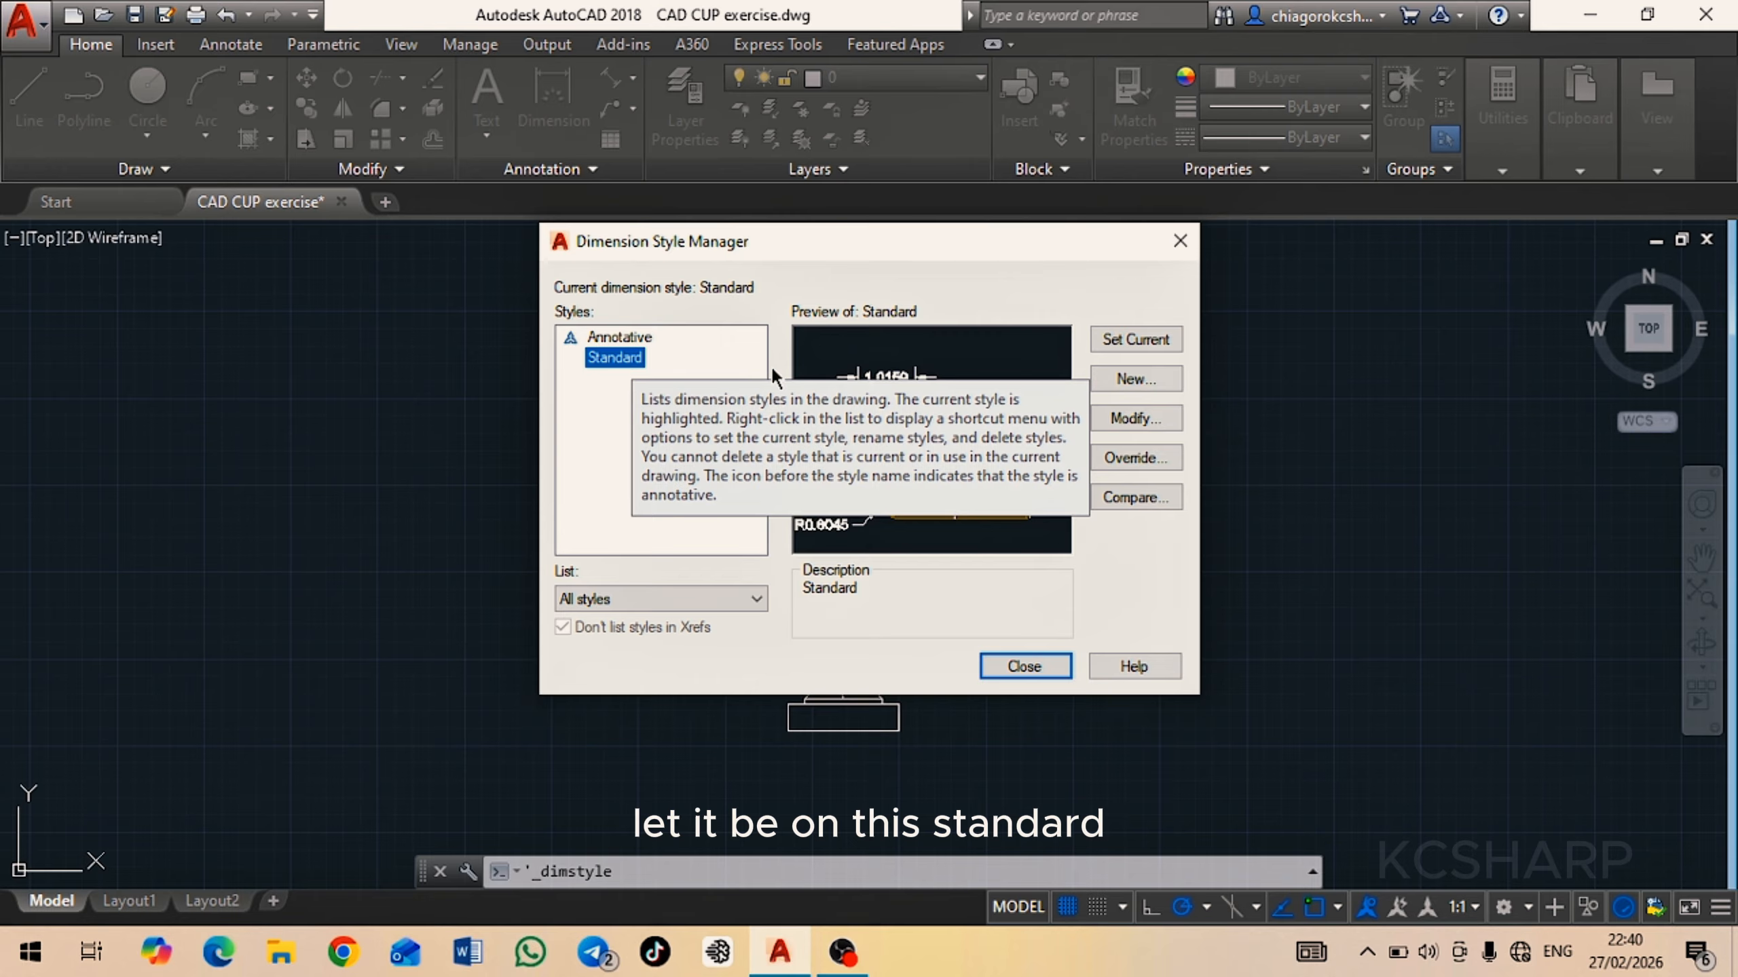
left_click(1147, 385)
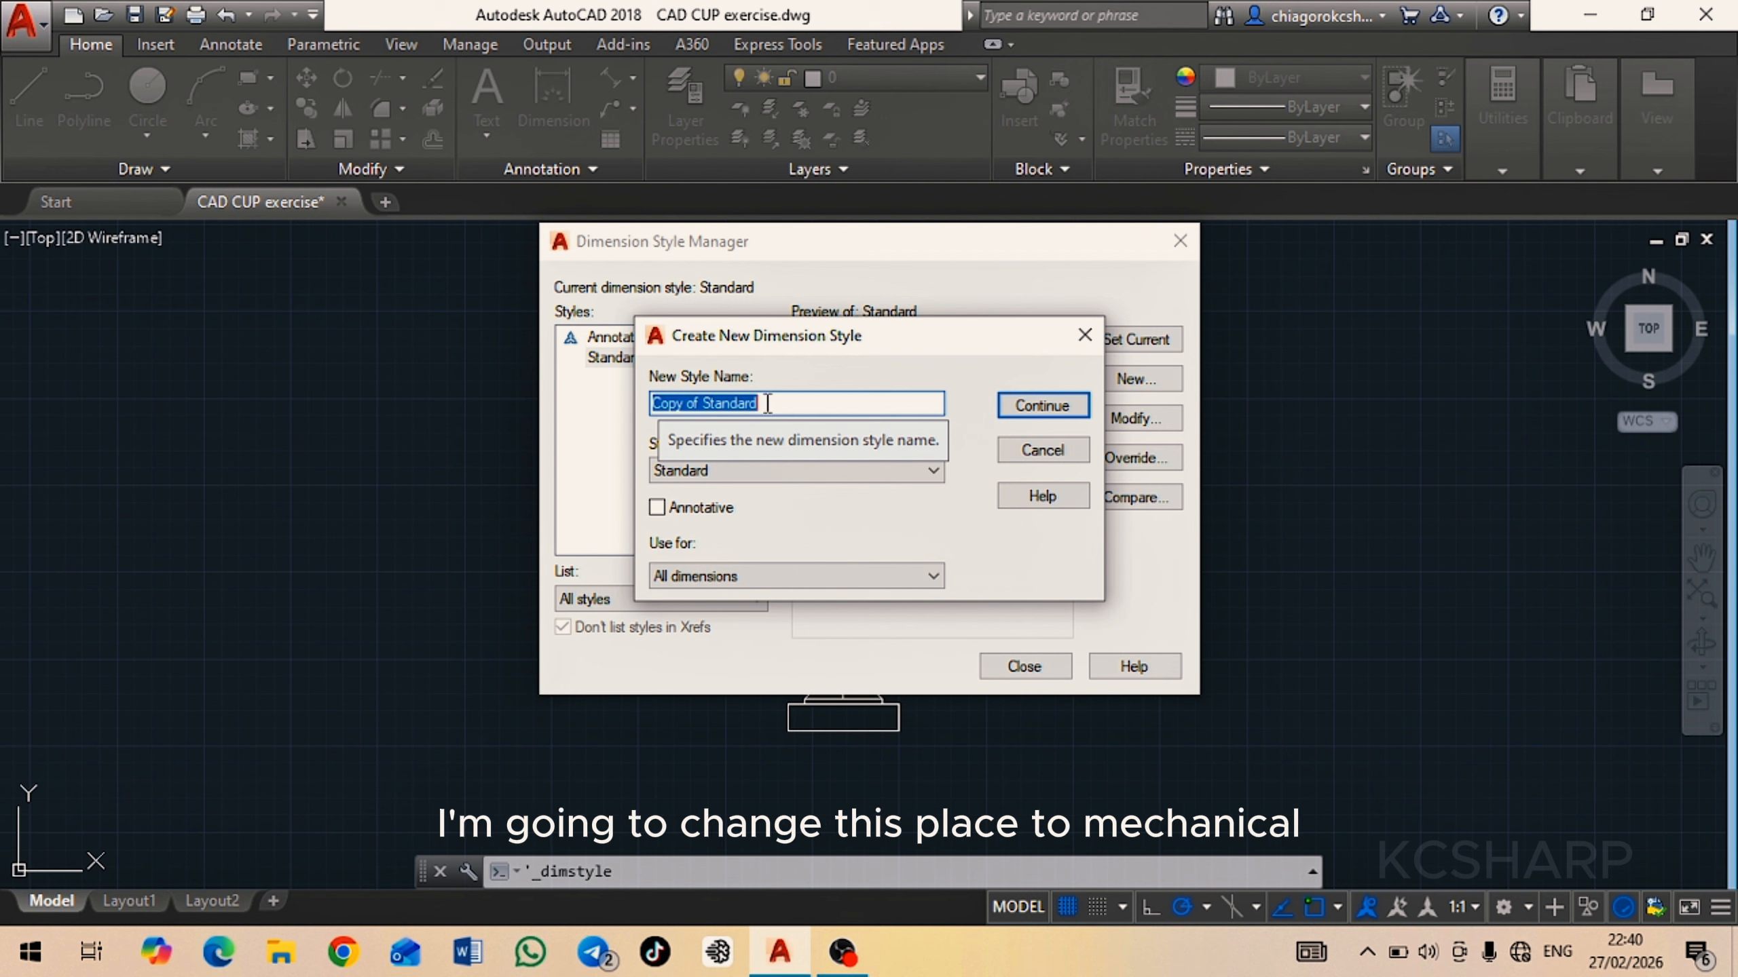
type("MECH")
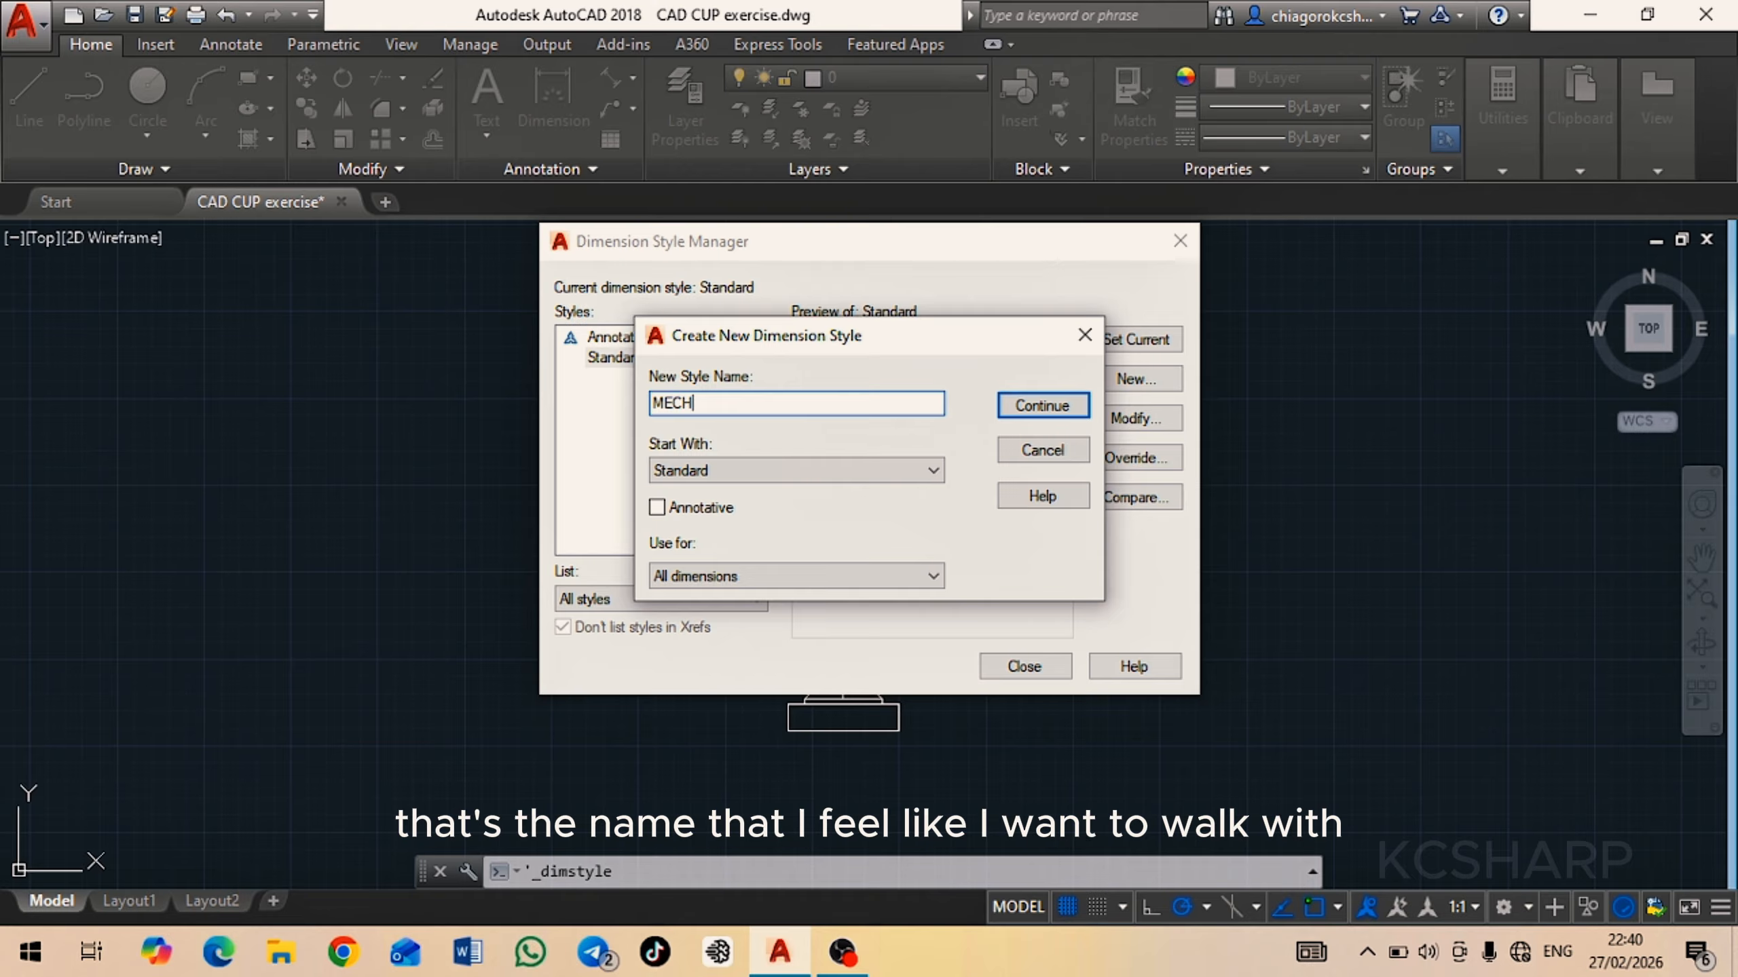
type("ANICAL")
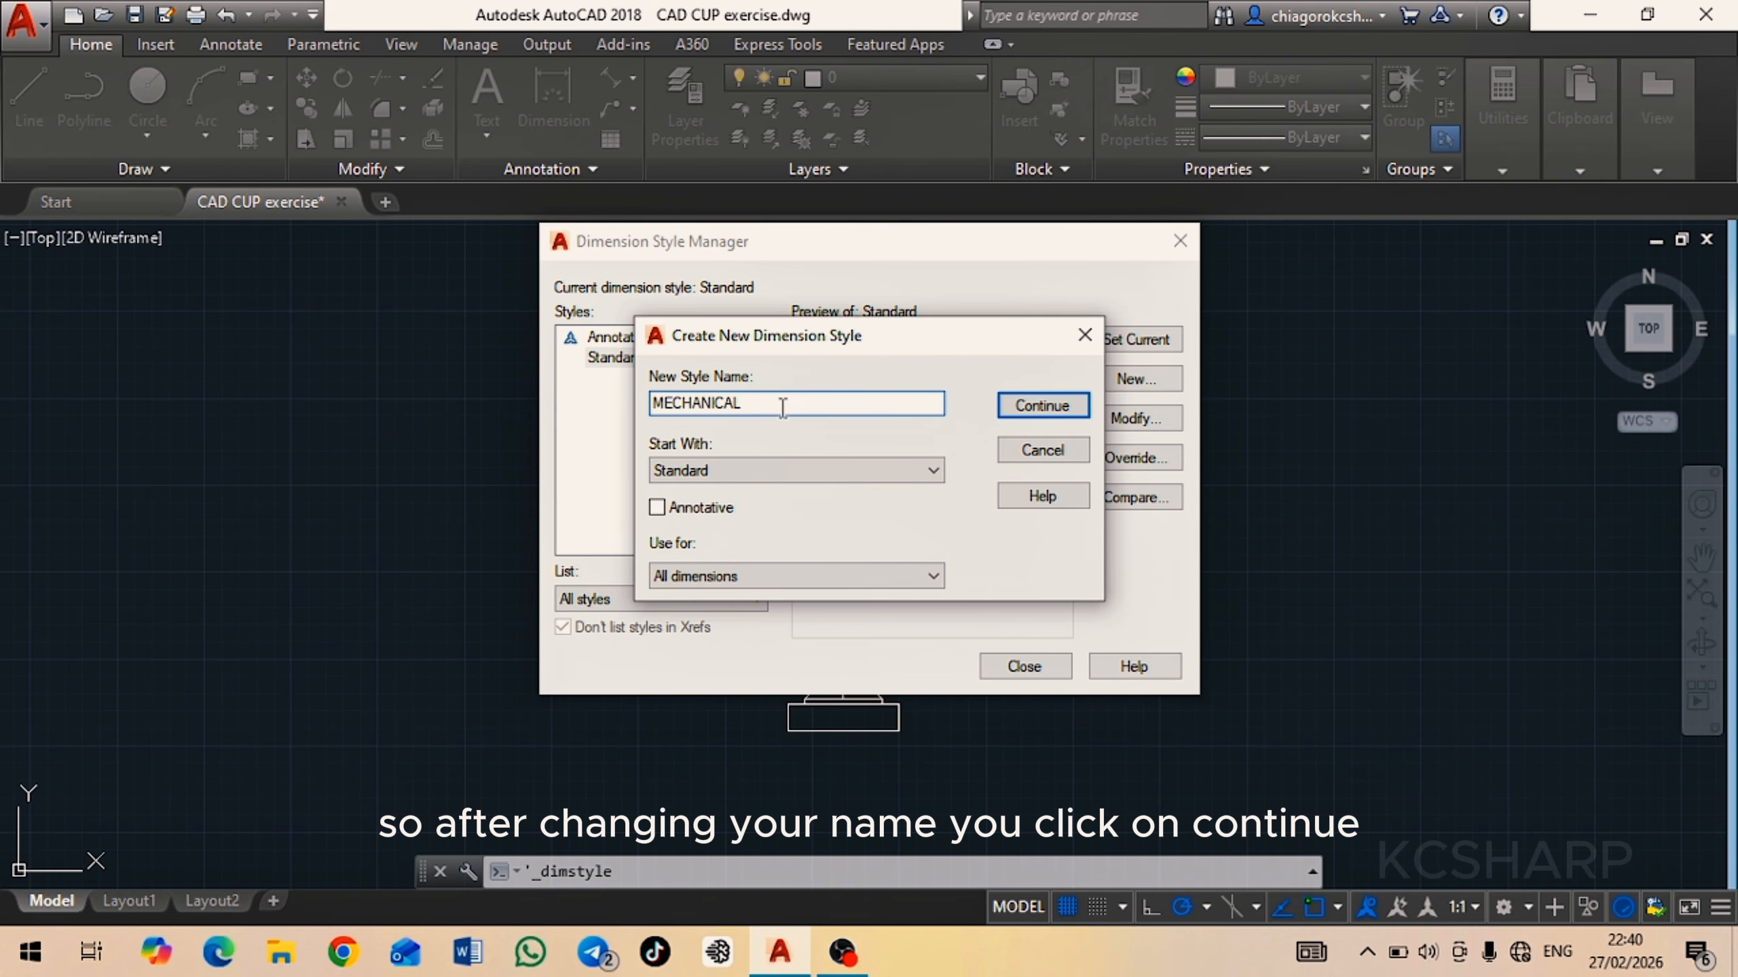
left_click(1043, 406)
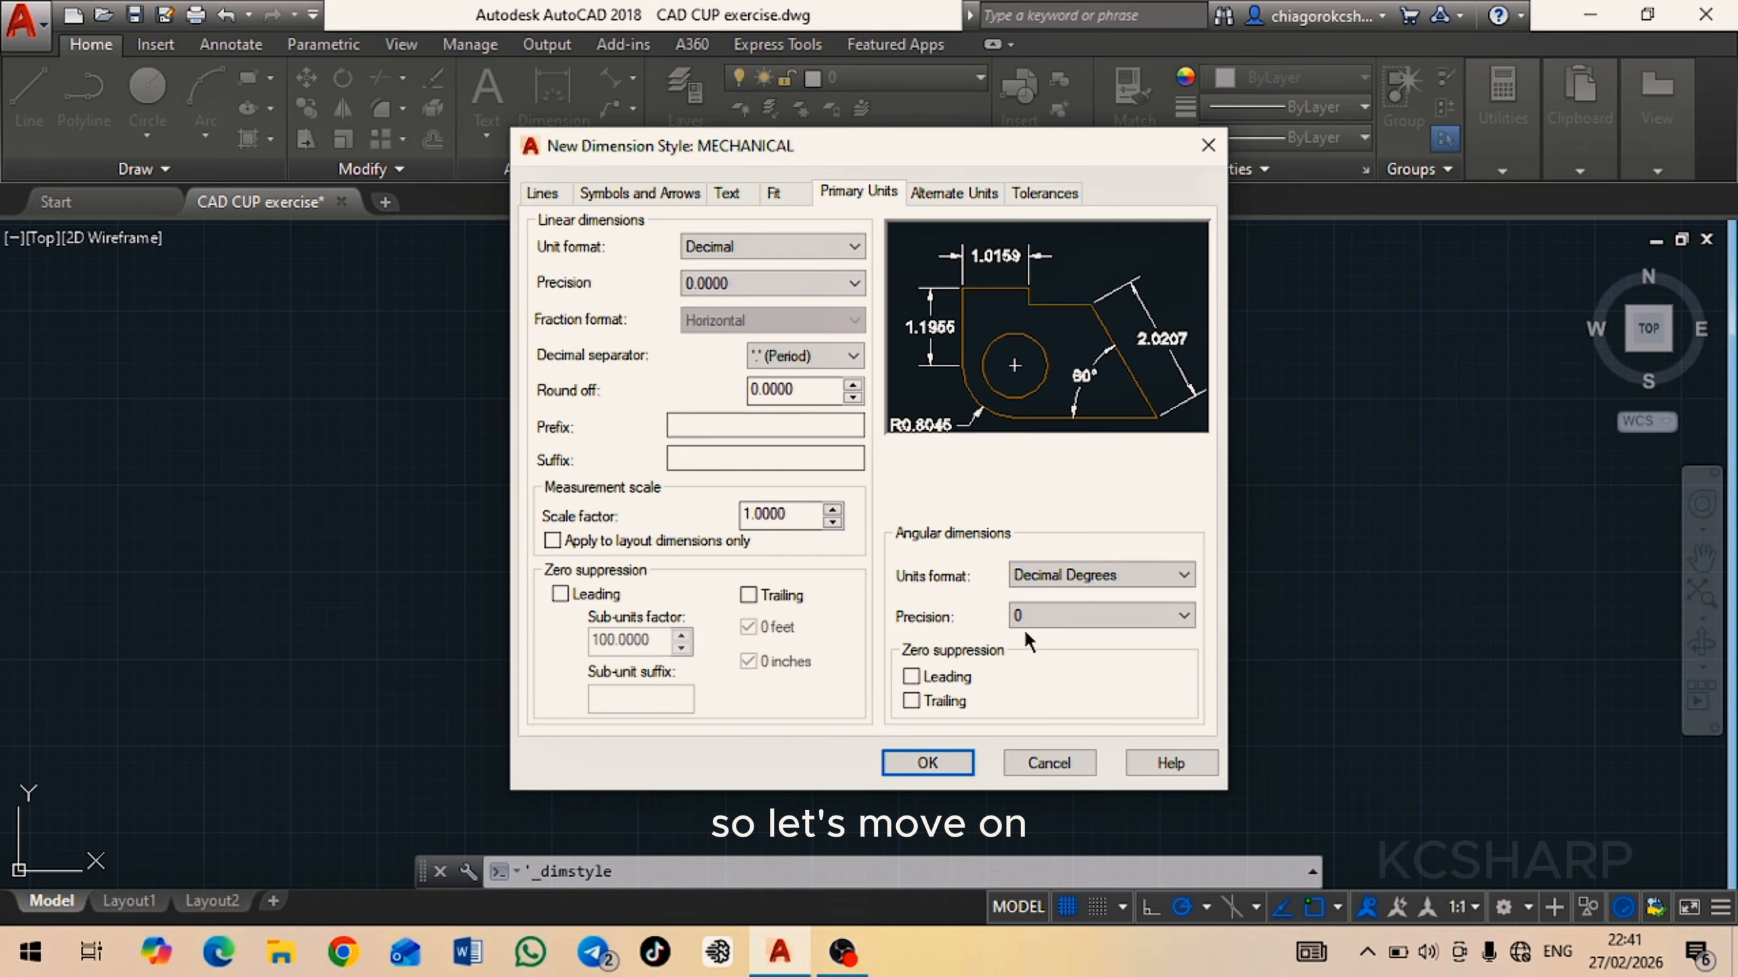
Set the linear dimension precision of the MECHANICAL style to 0.00
left_click(540, 195)
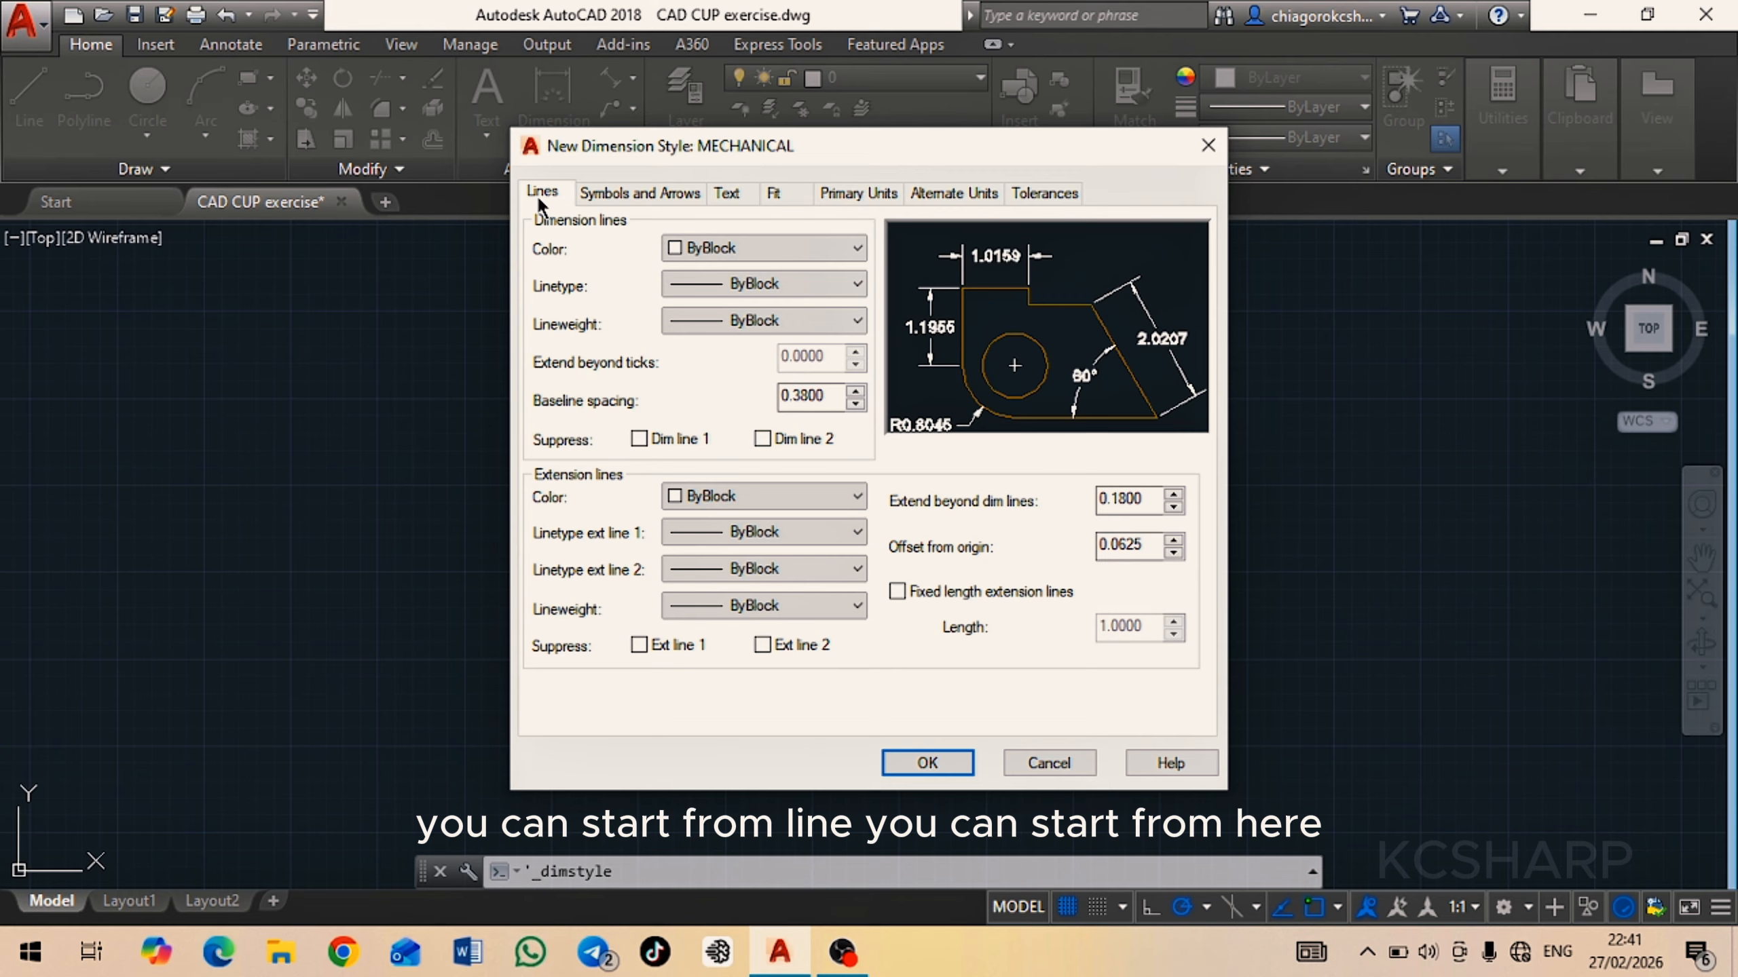
left_click(846, 193)
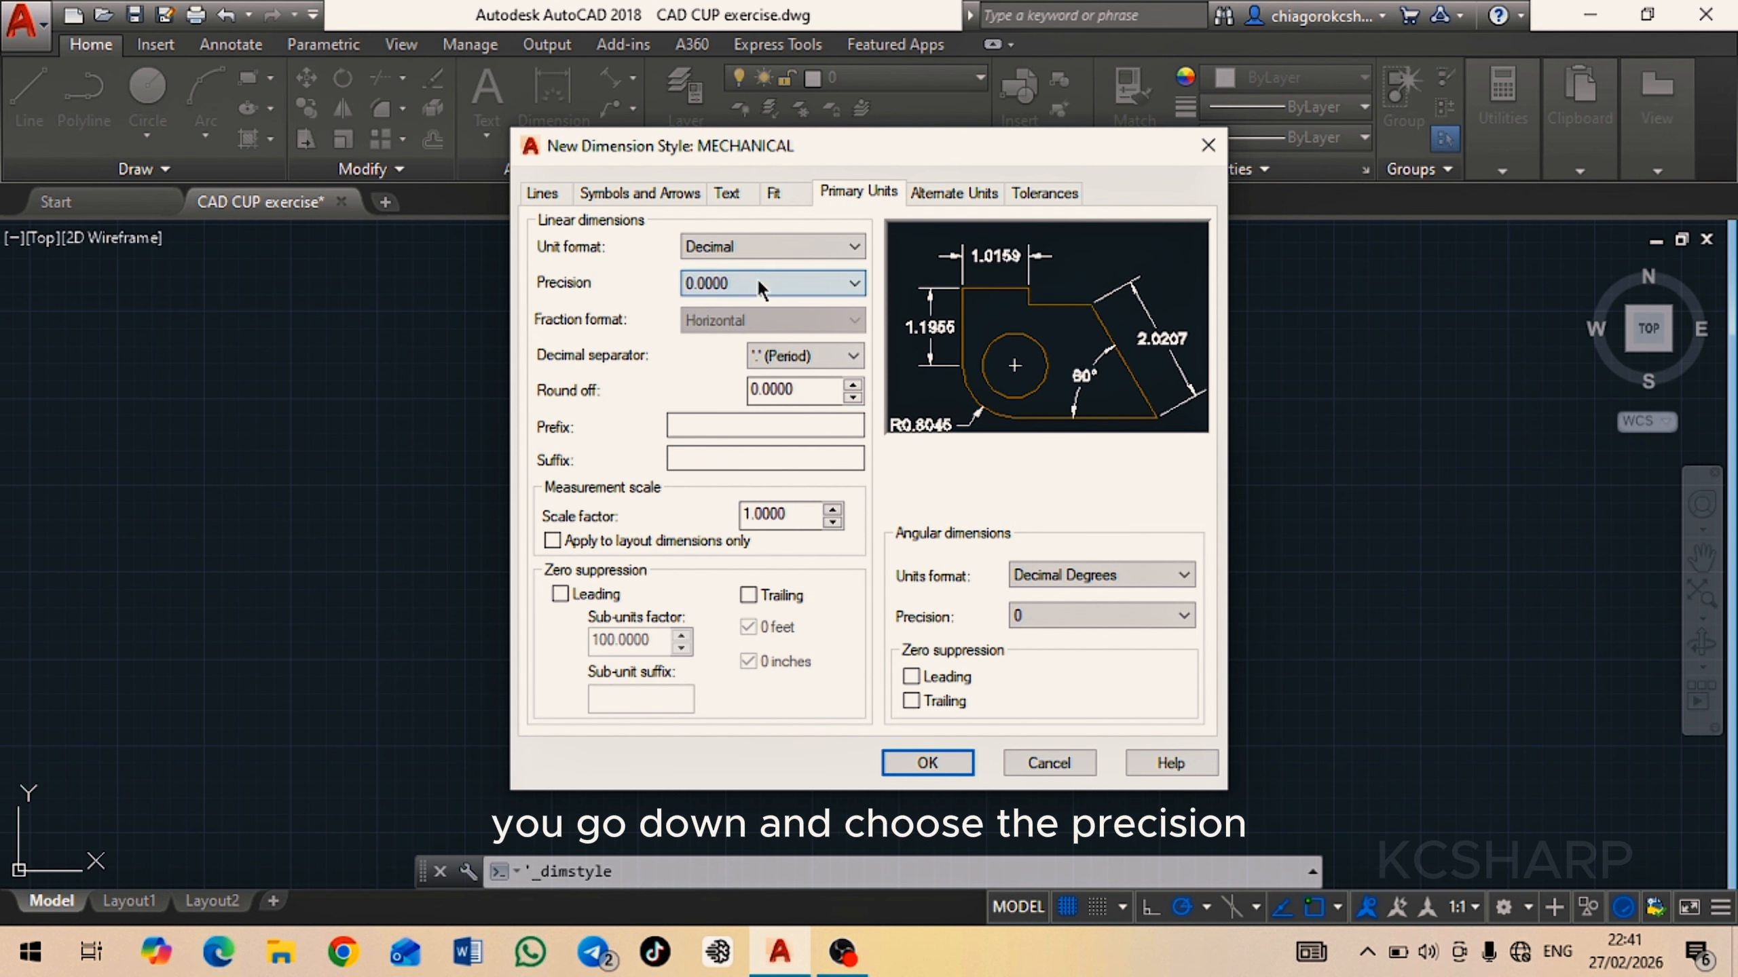
left_click(854, 293)
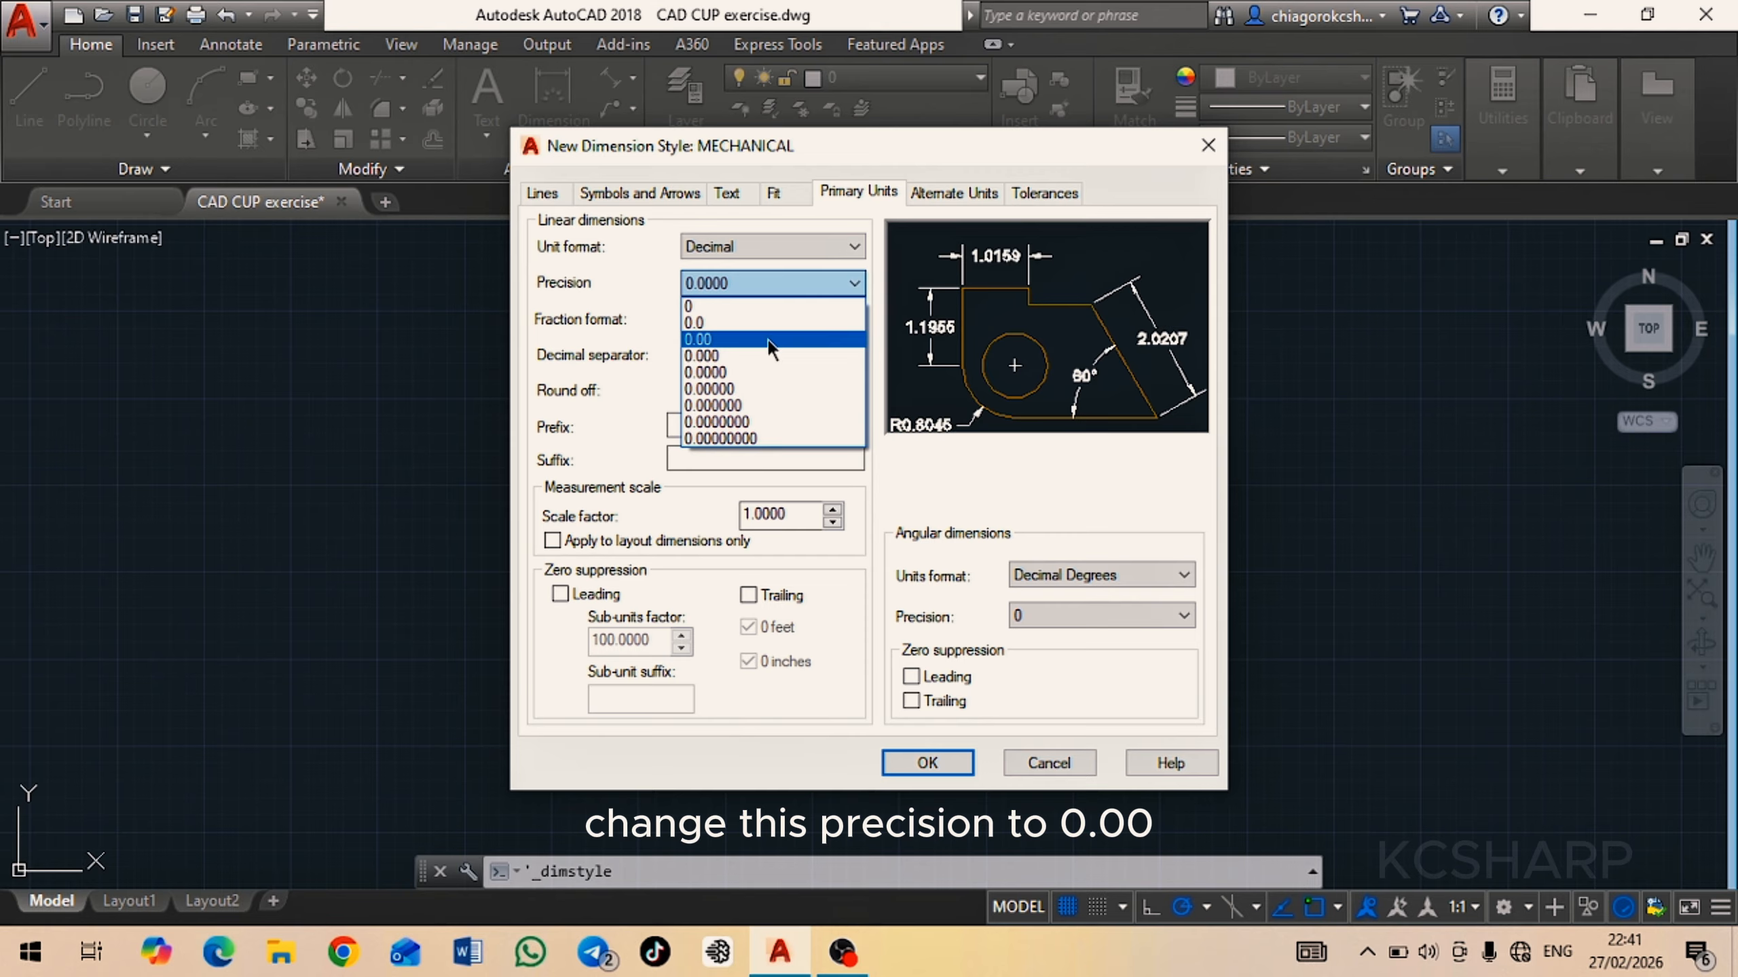
left_click(745, 340)
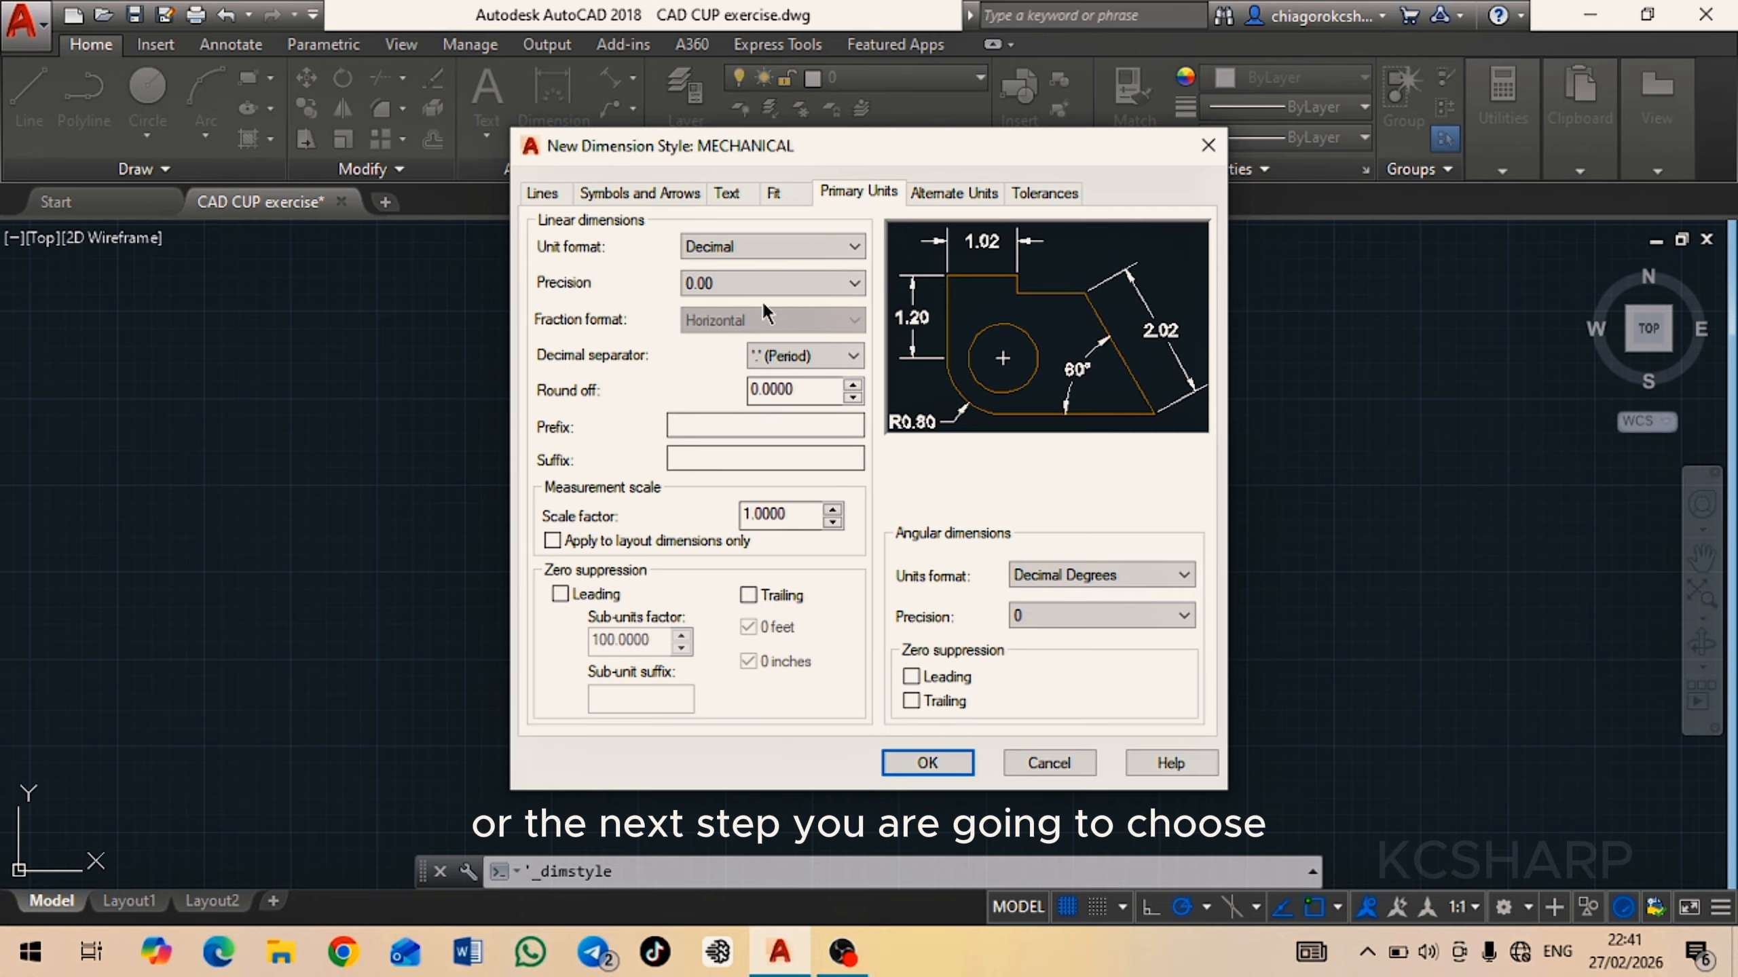
Try yellow and red as the dimension text color, and settle on ByLayer
left_click(728, 193)
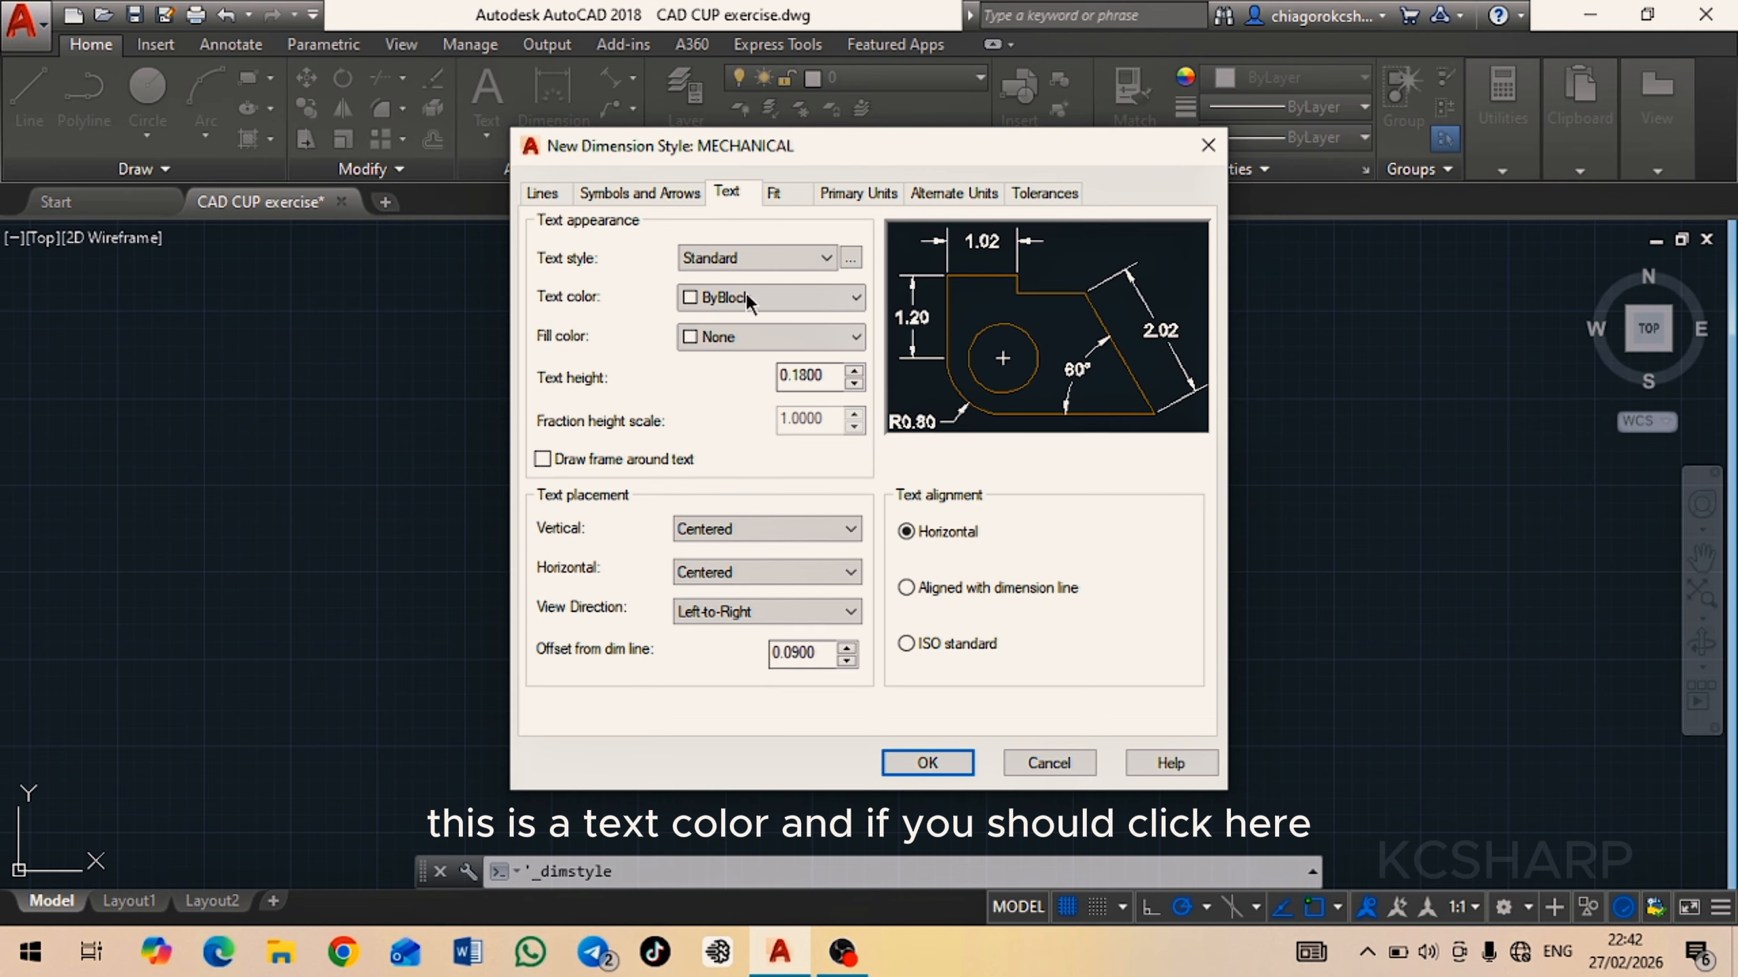
left_click(856, 301)
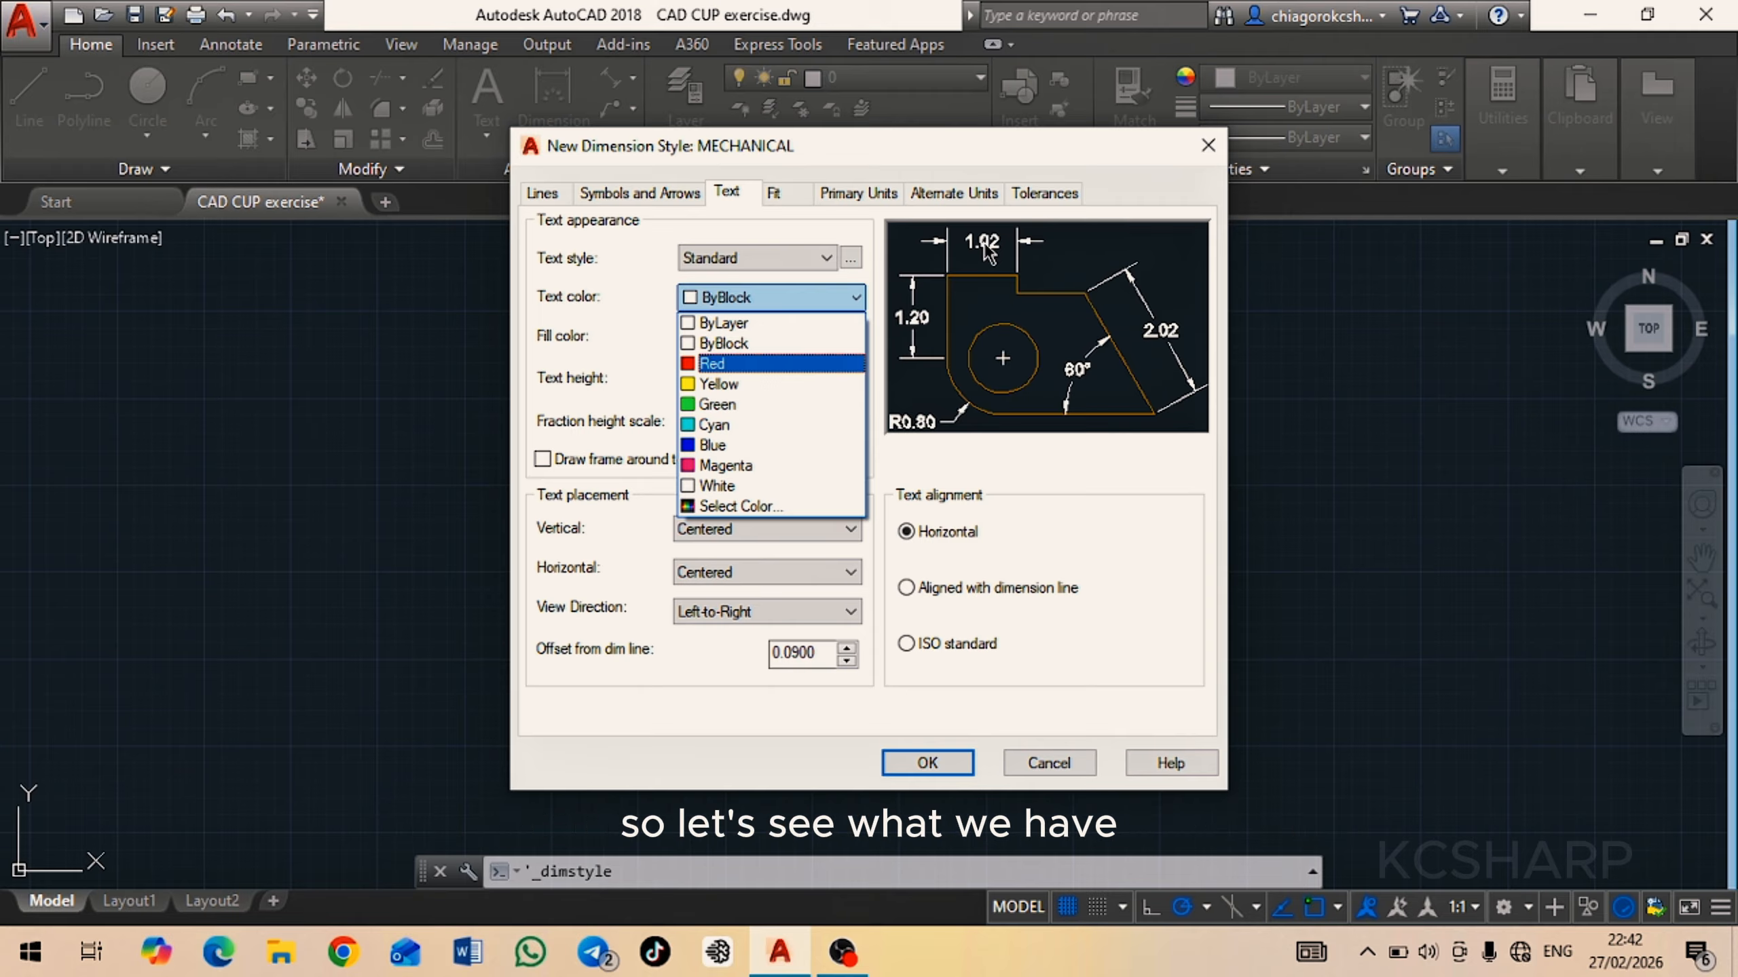
left_click(704, 385)
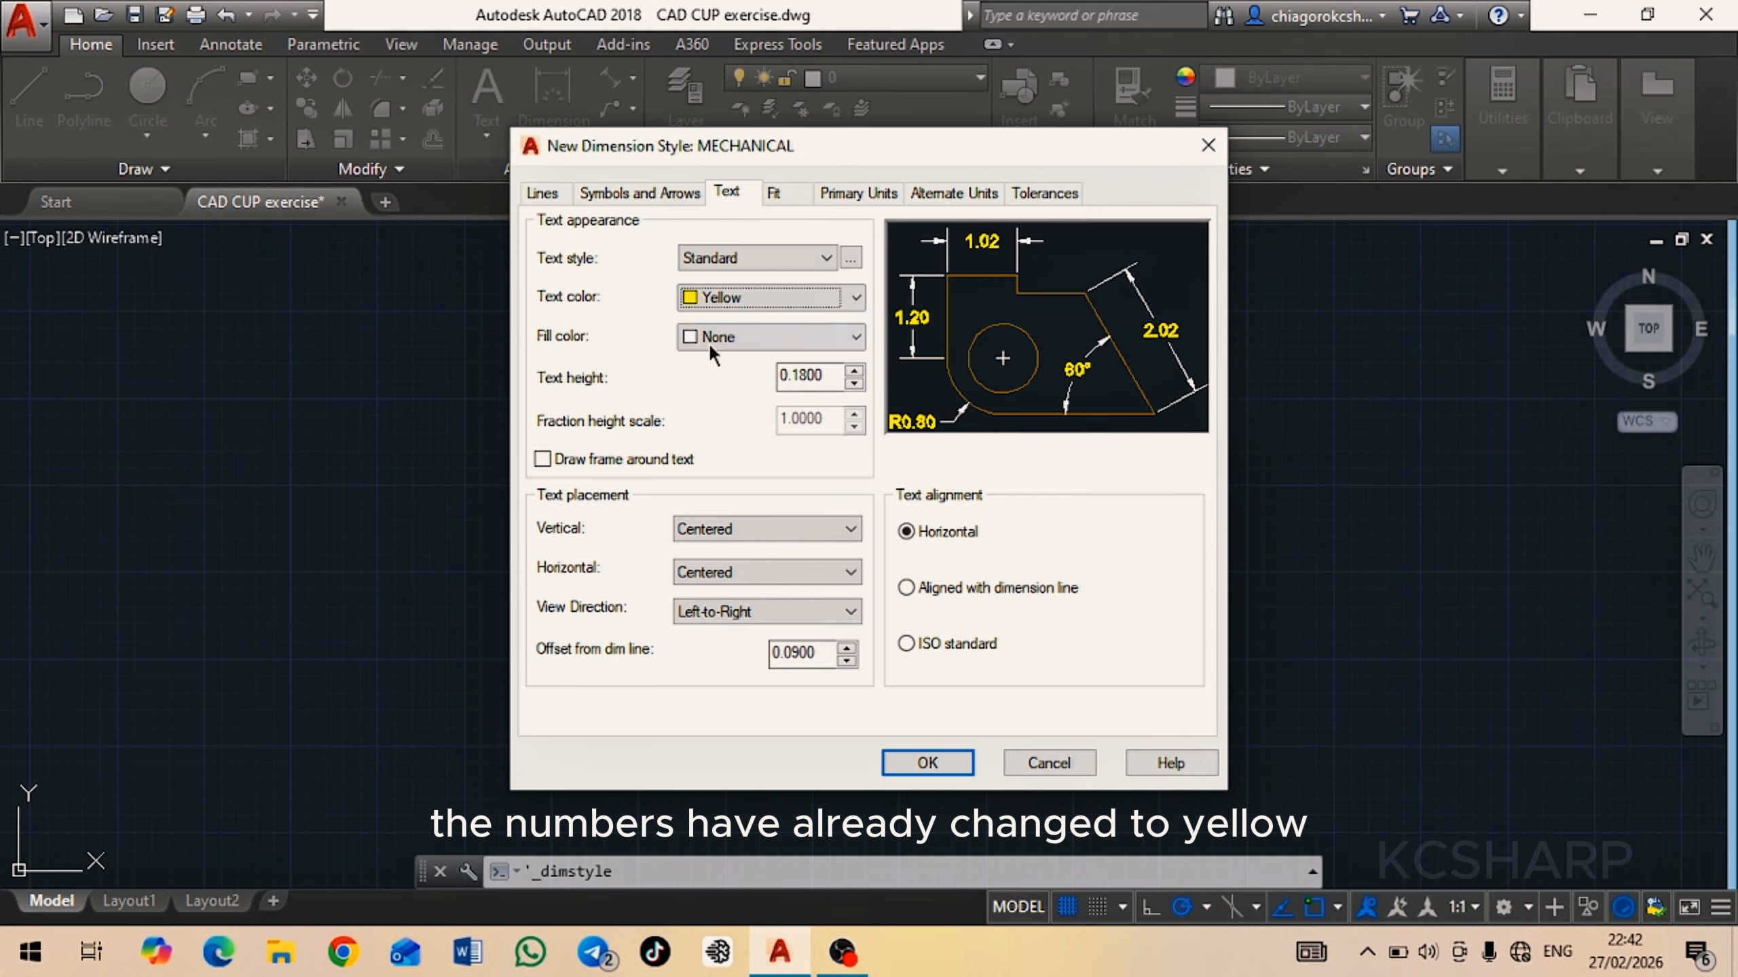
left_click(852, 297)
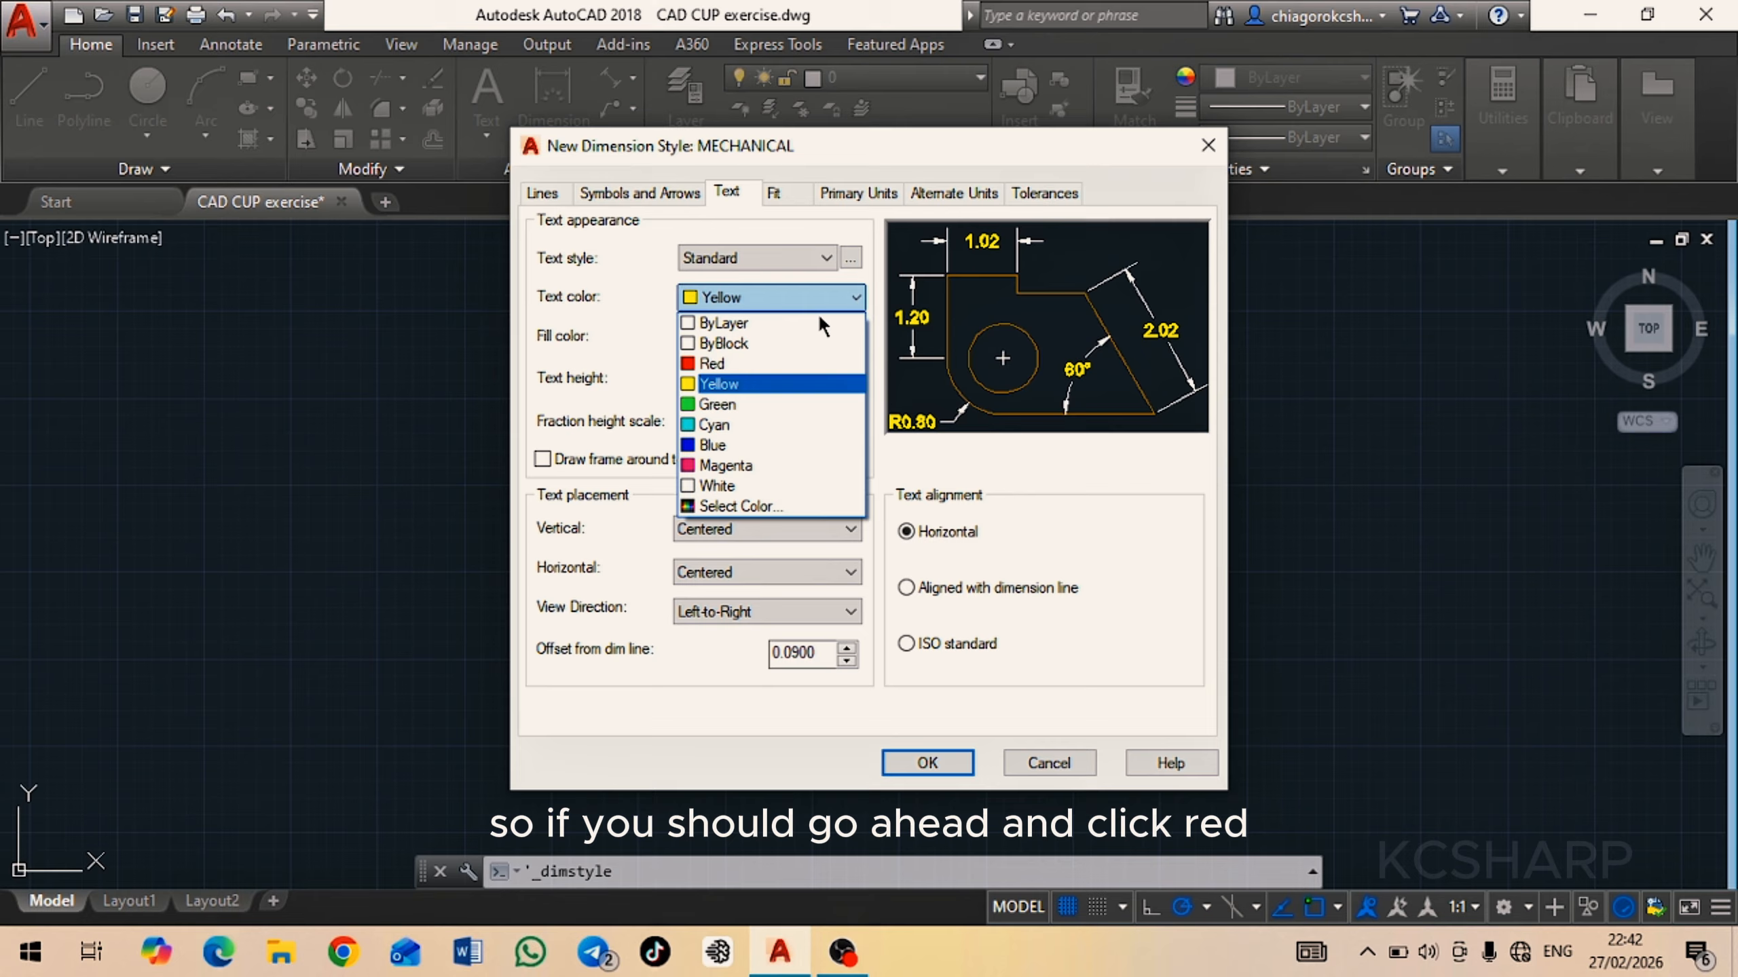
left_click(731, 363)
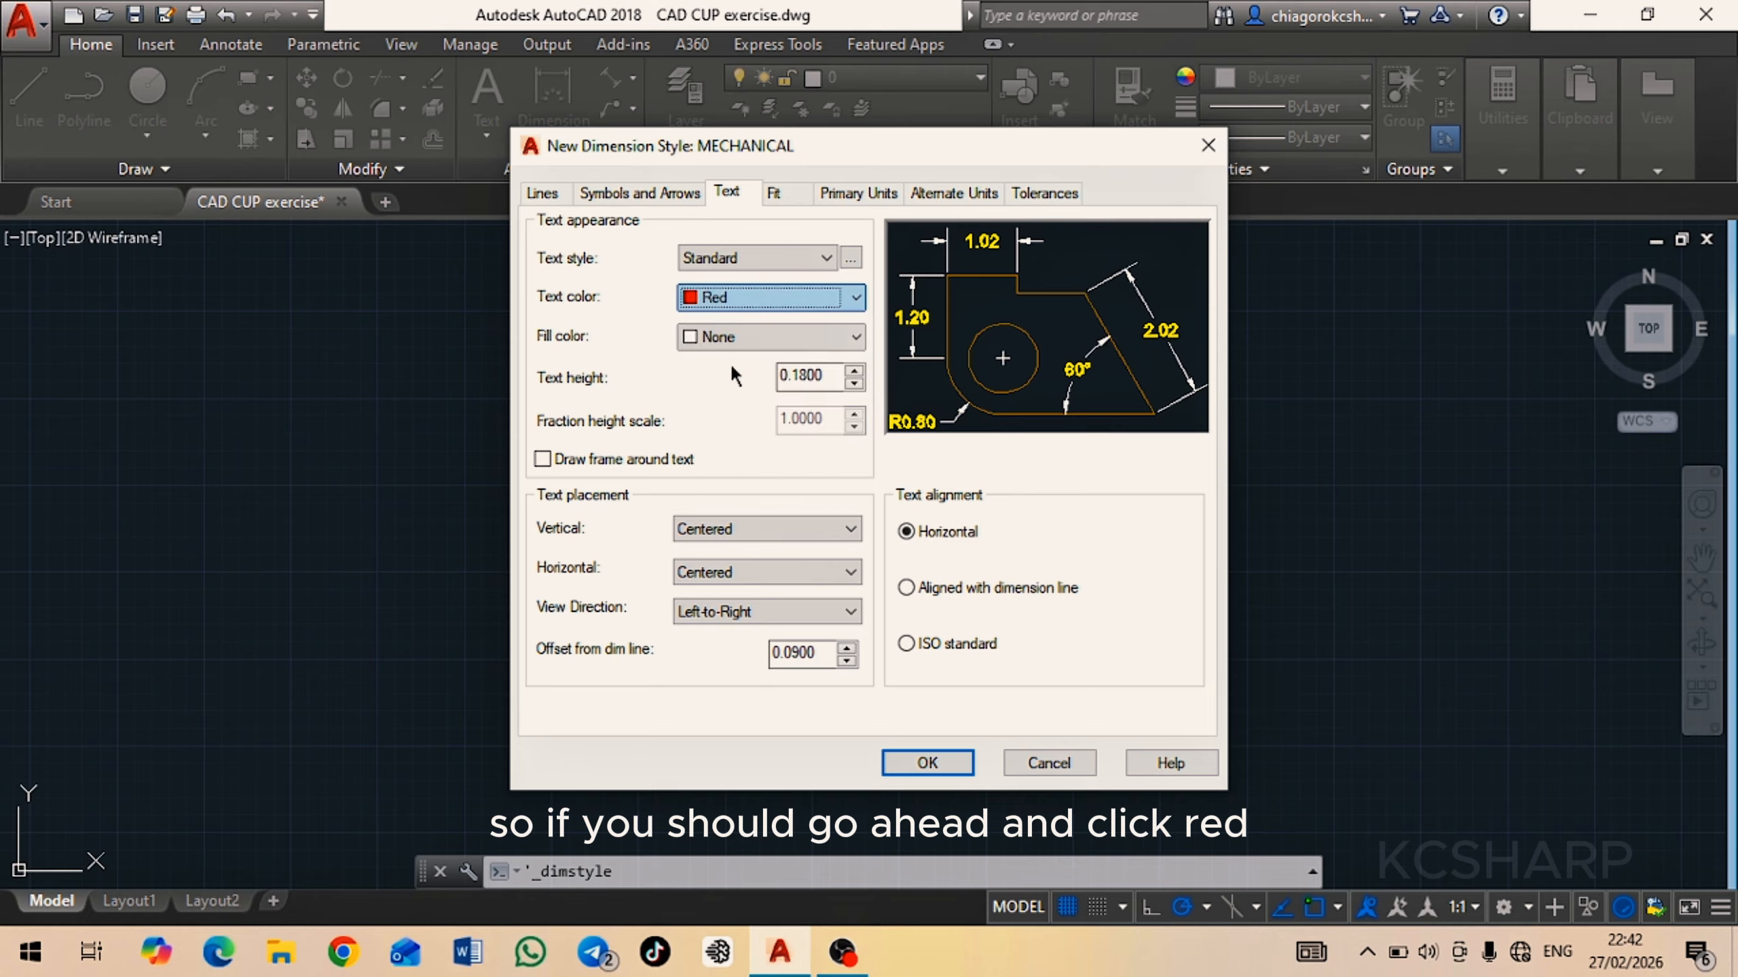
left_click(857, 299)
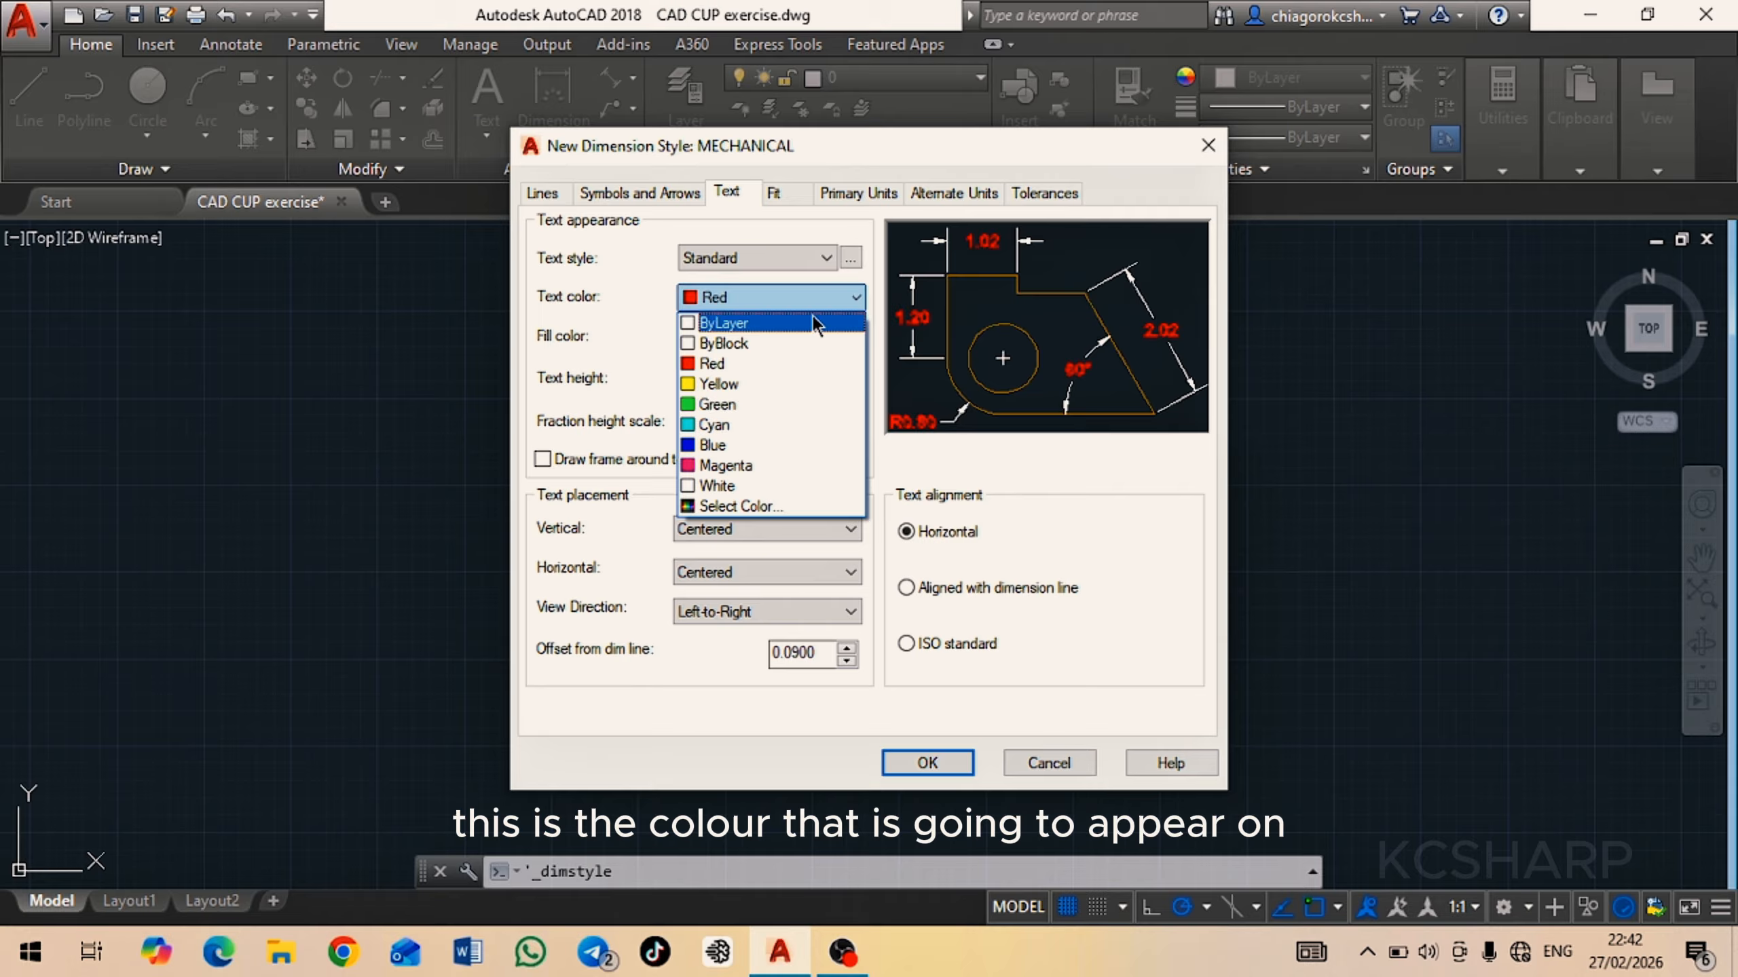
left_click(737, 325)
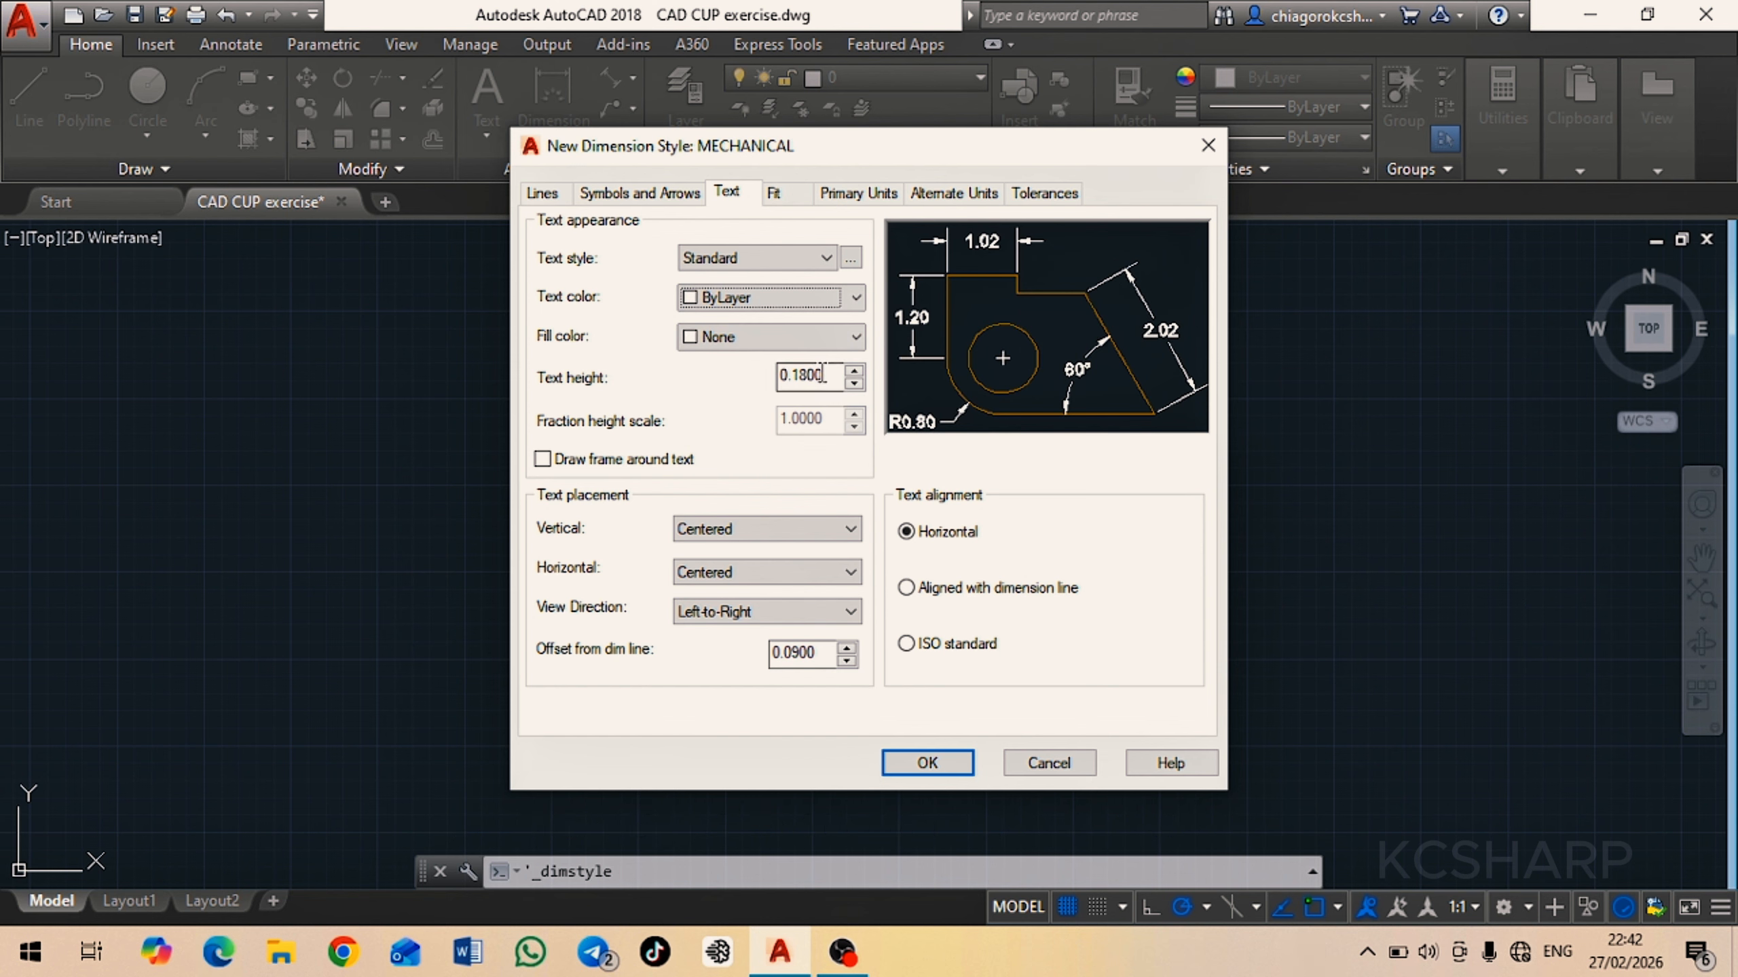
Set the dimension text height to 6 and align the text with the dimension line
left_click_drag(822, 375, 770, 379)
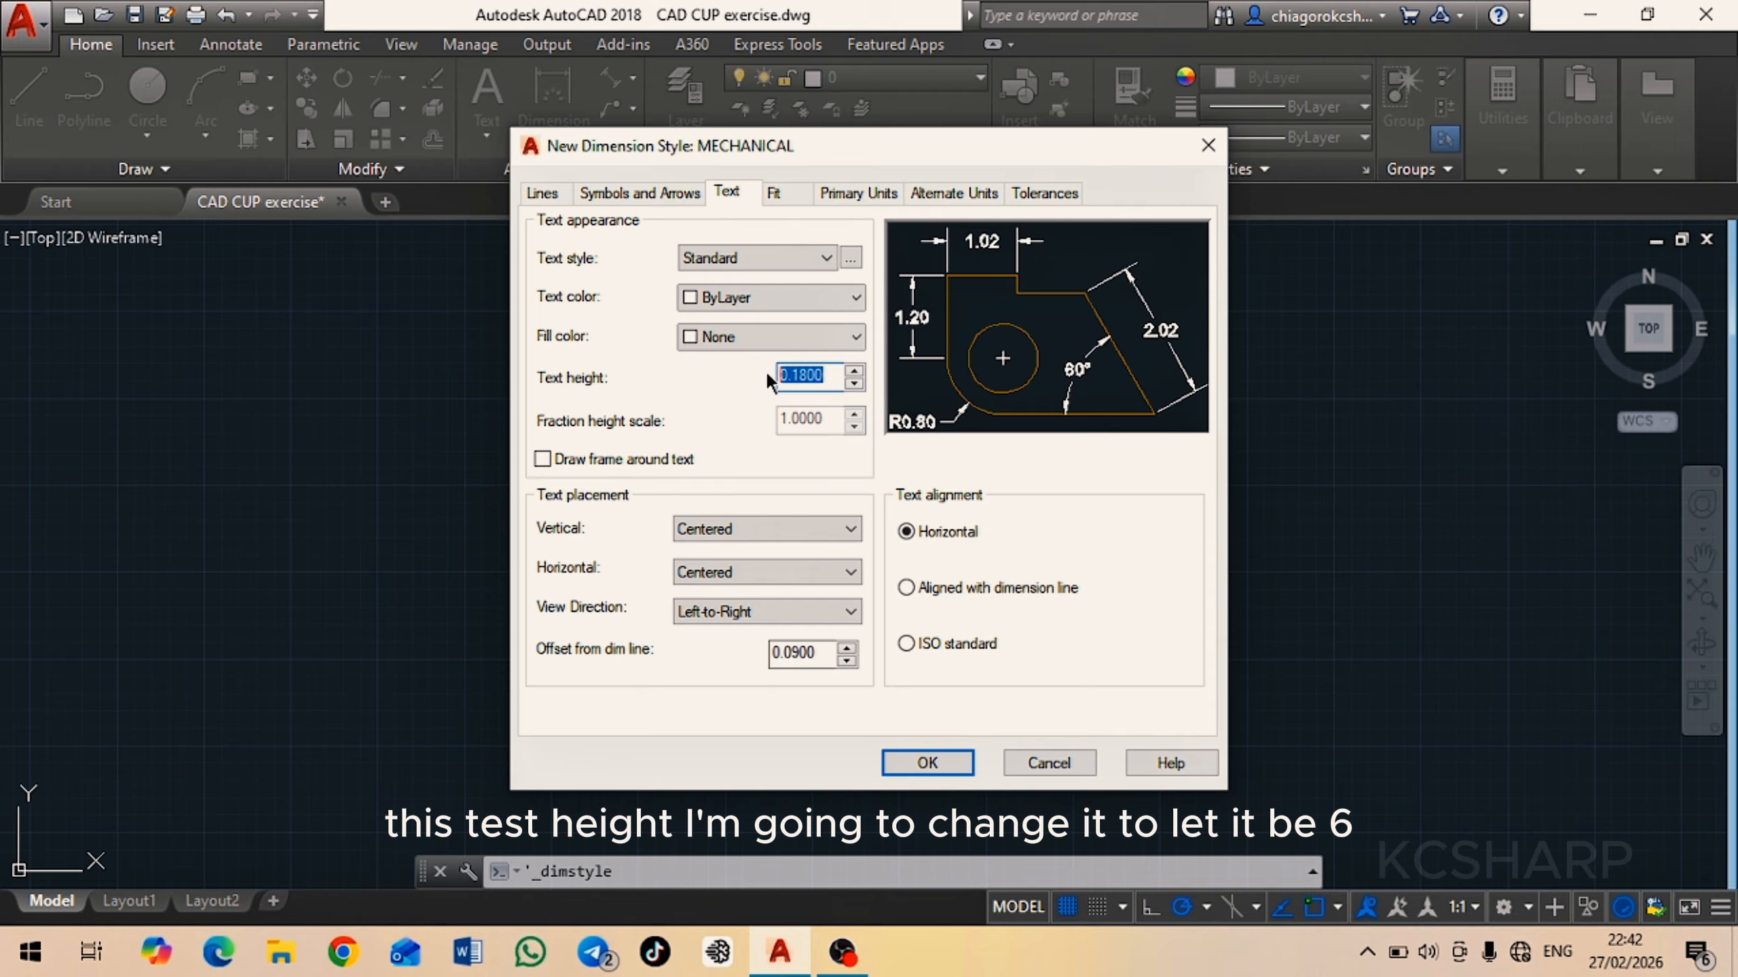
type("6")
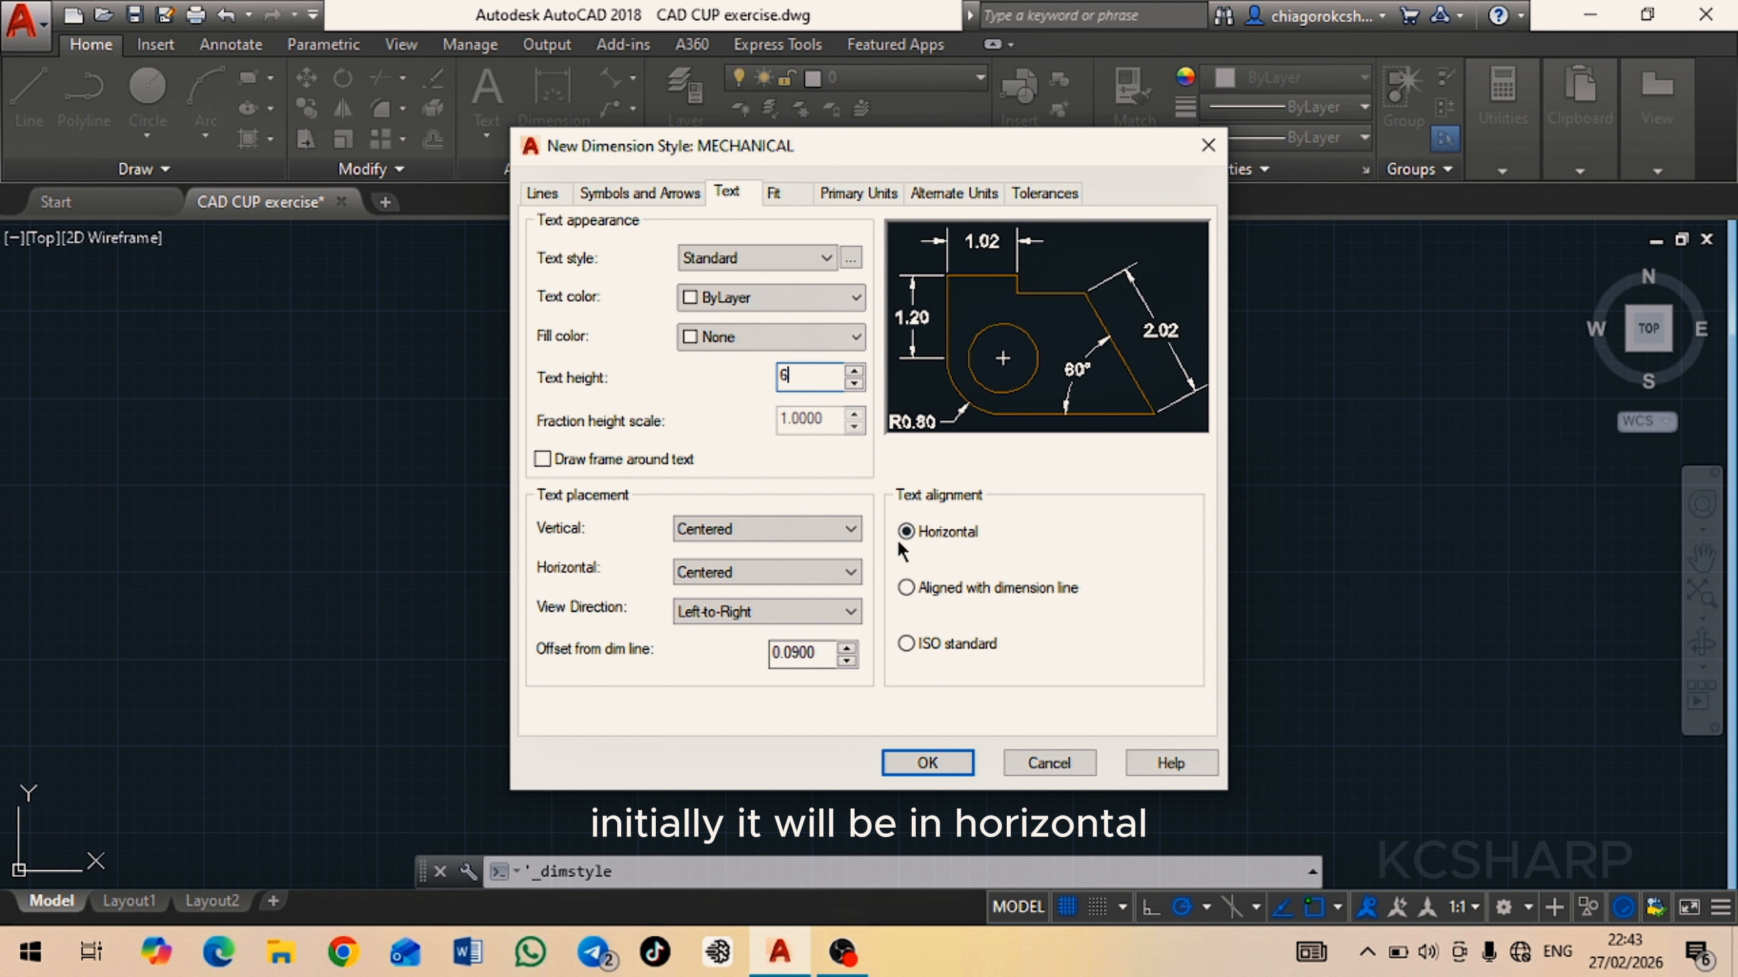
left_click(904, 587)
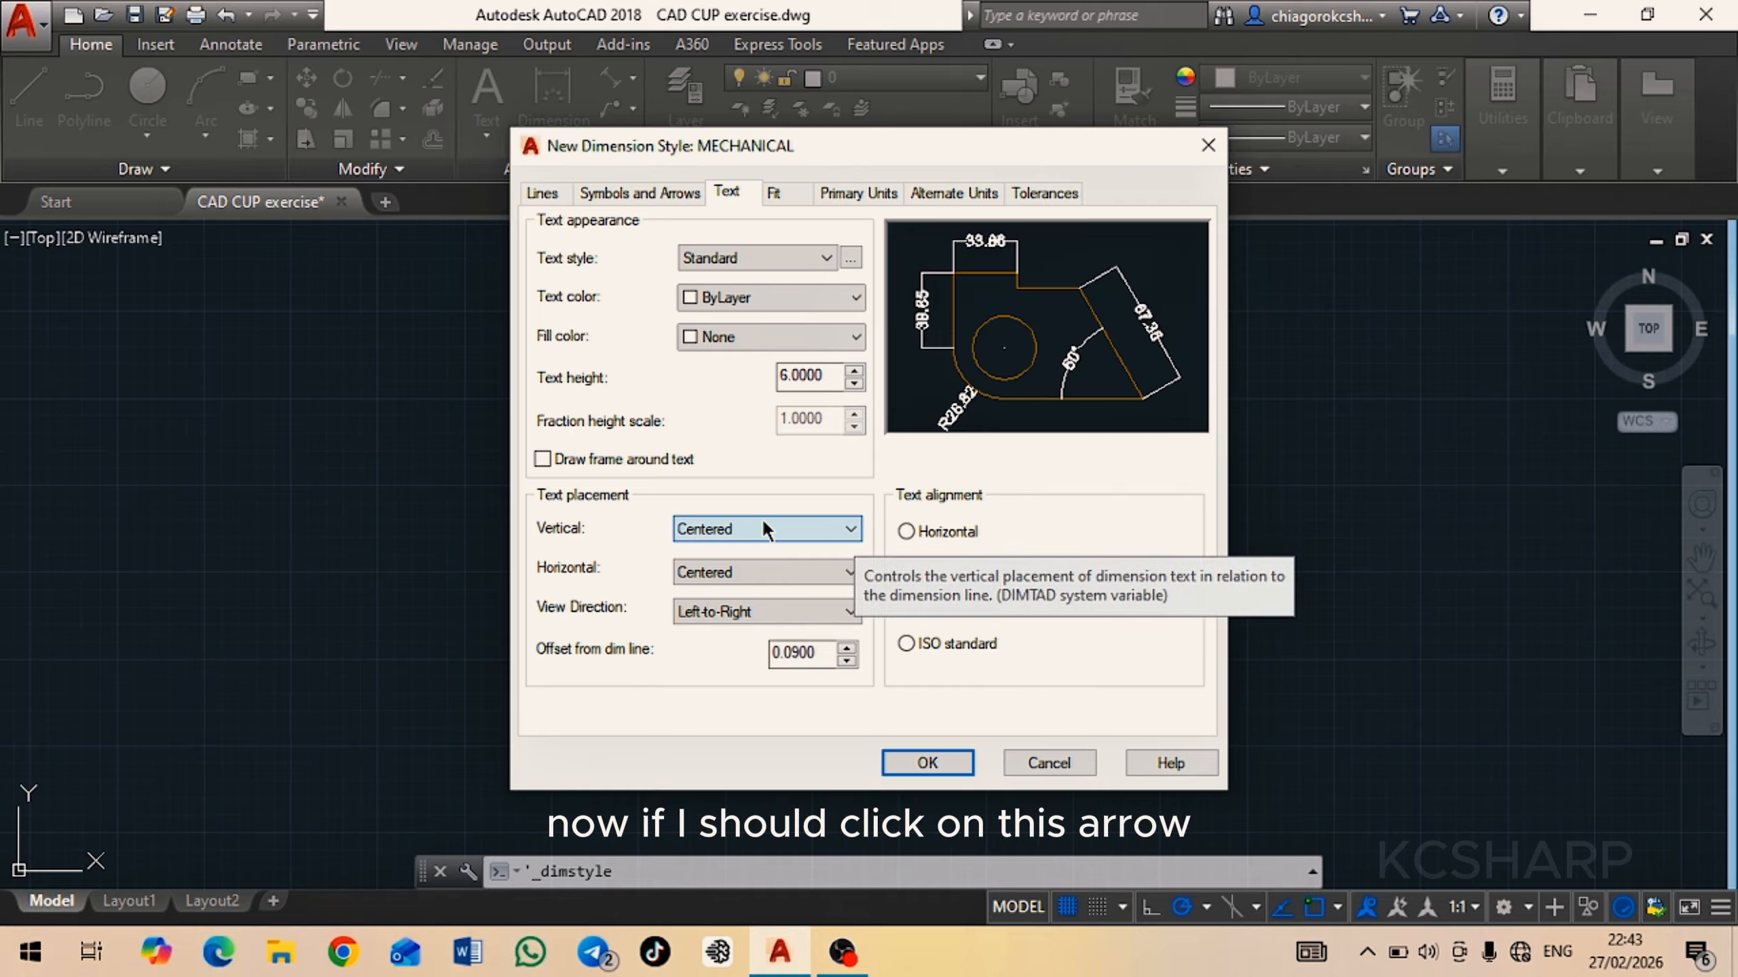
Try the Above vertical placement for the dimension text and return it to Centered
left_click(852, 530)
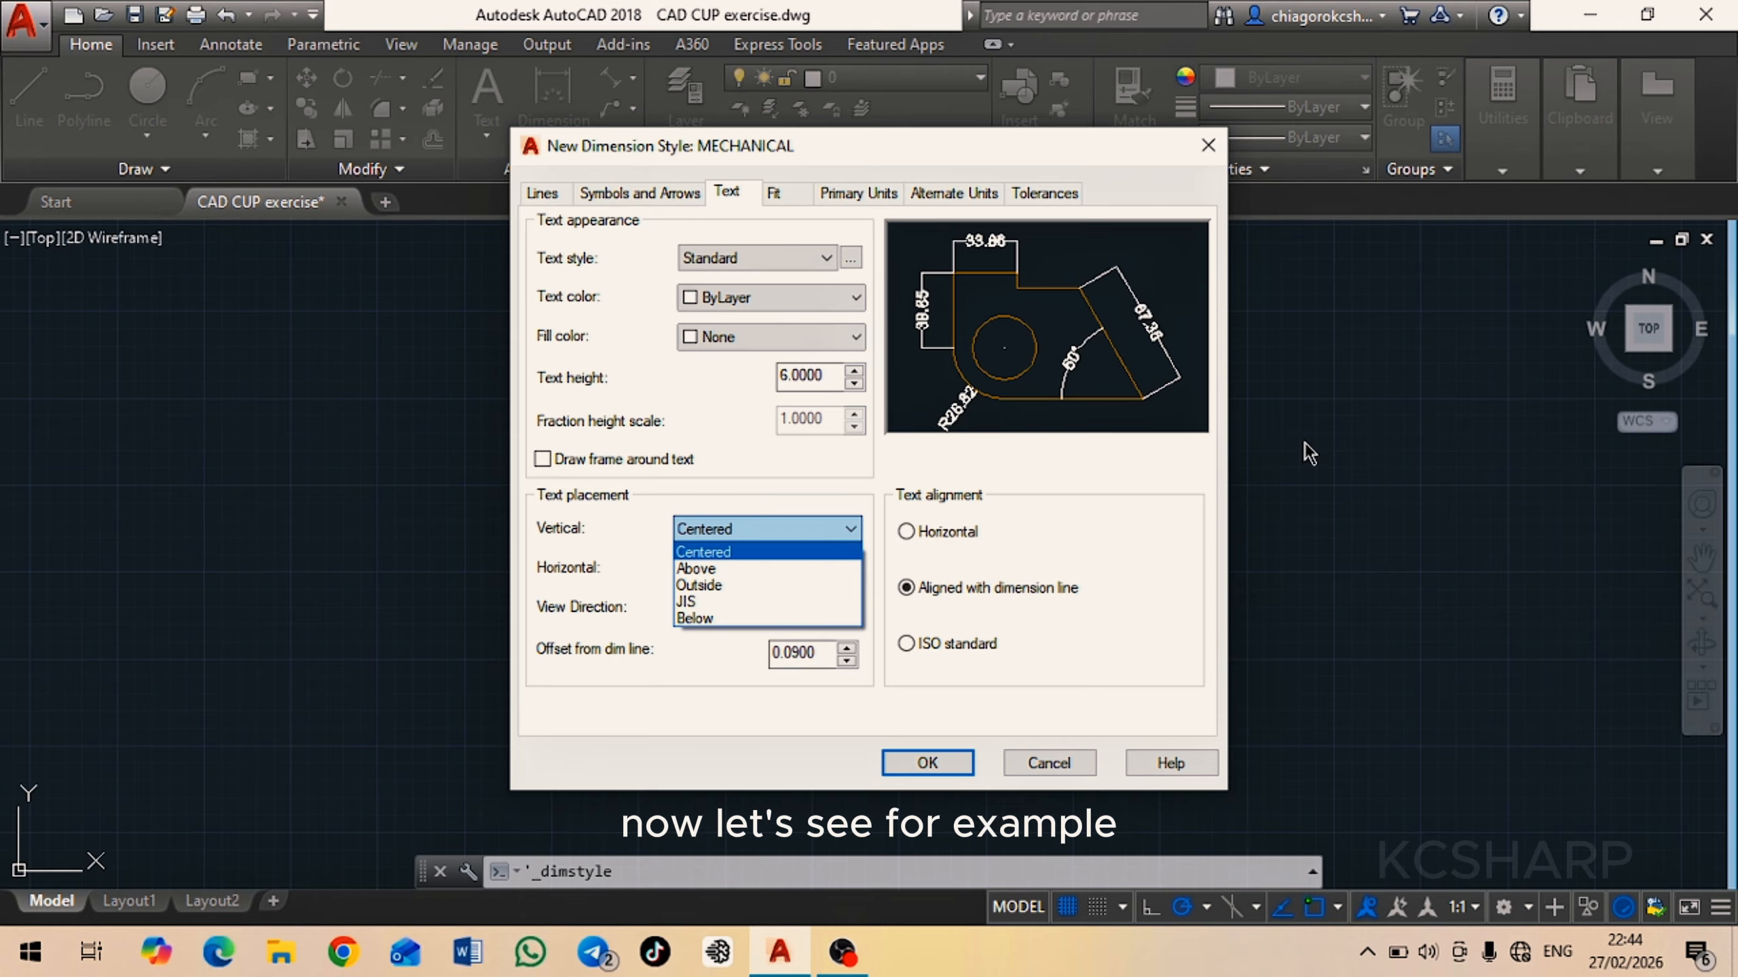
left_click(699, 571)
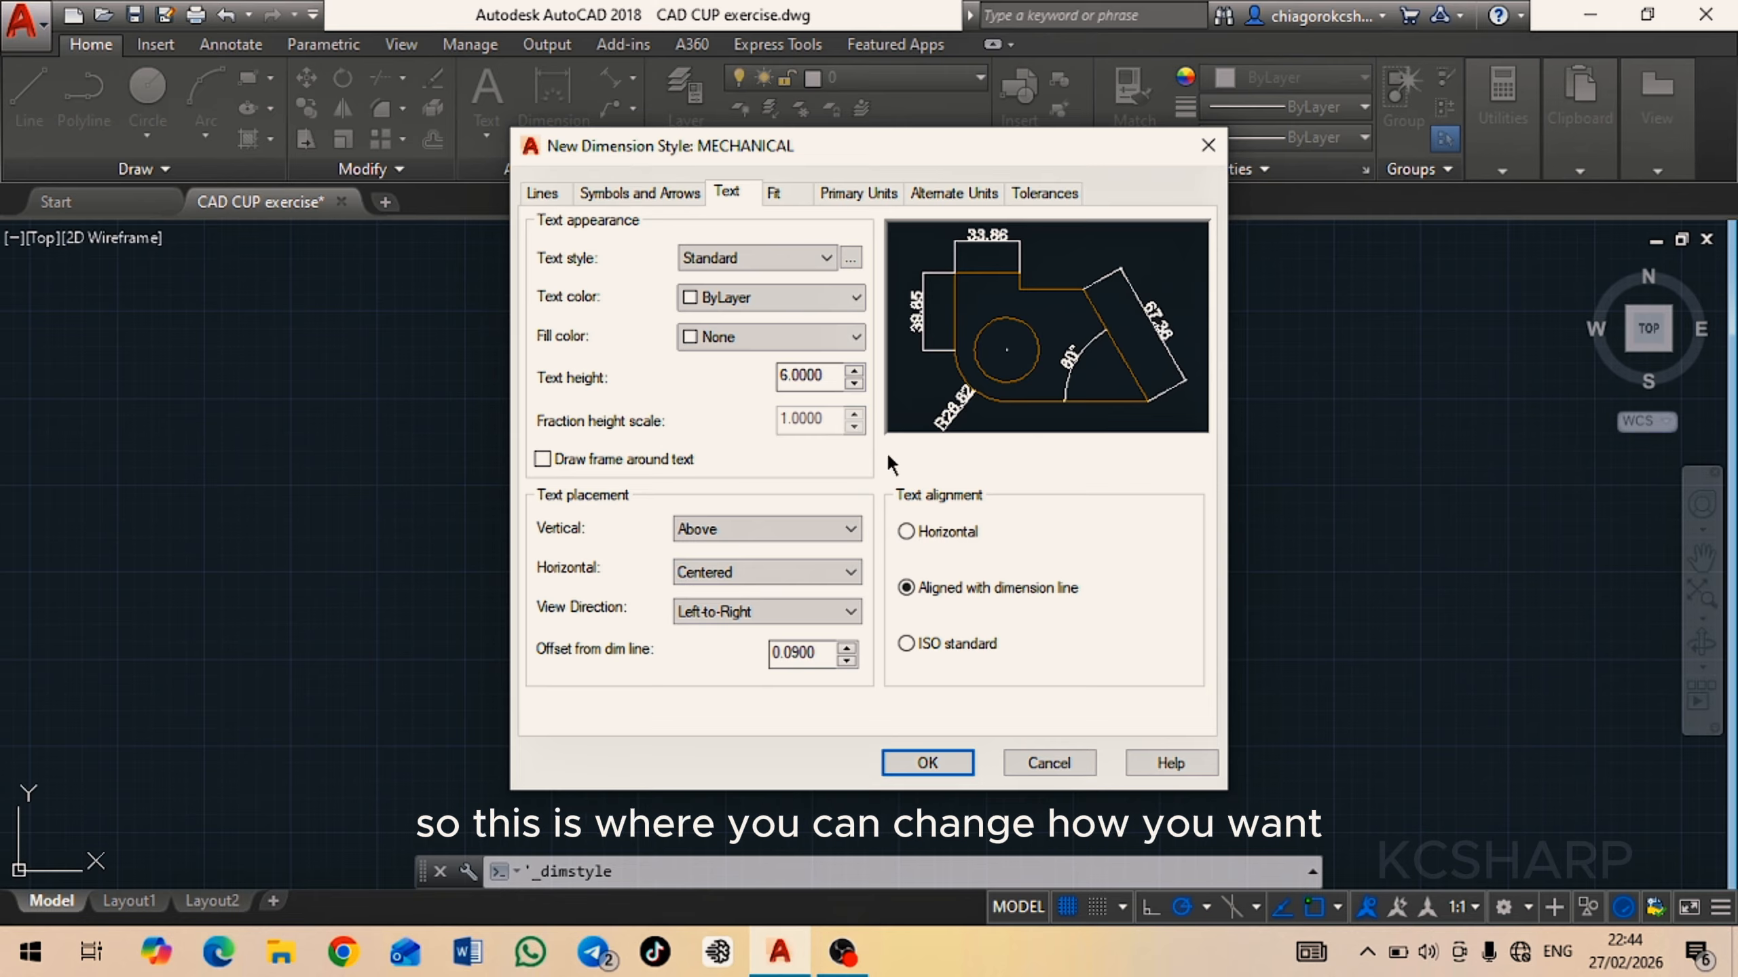
left_click(852, 530)
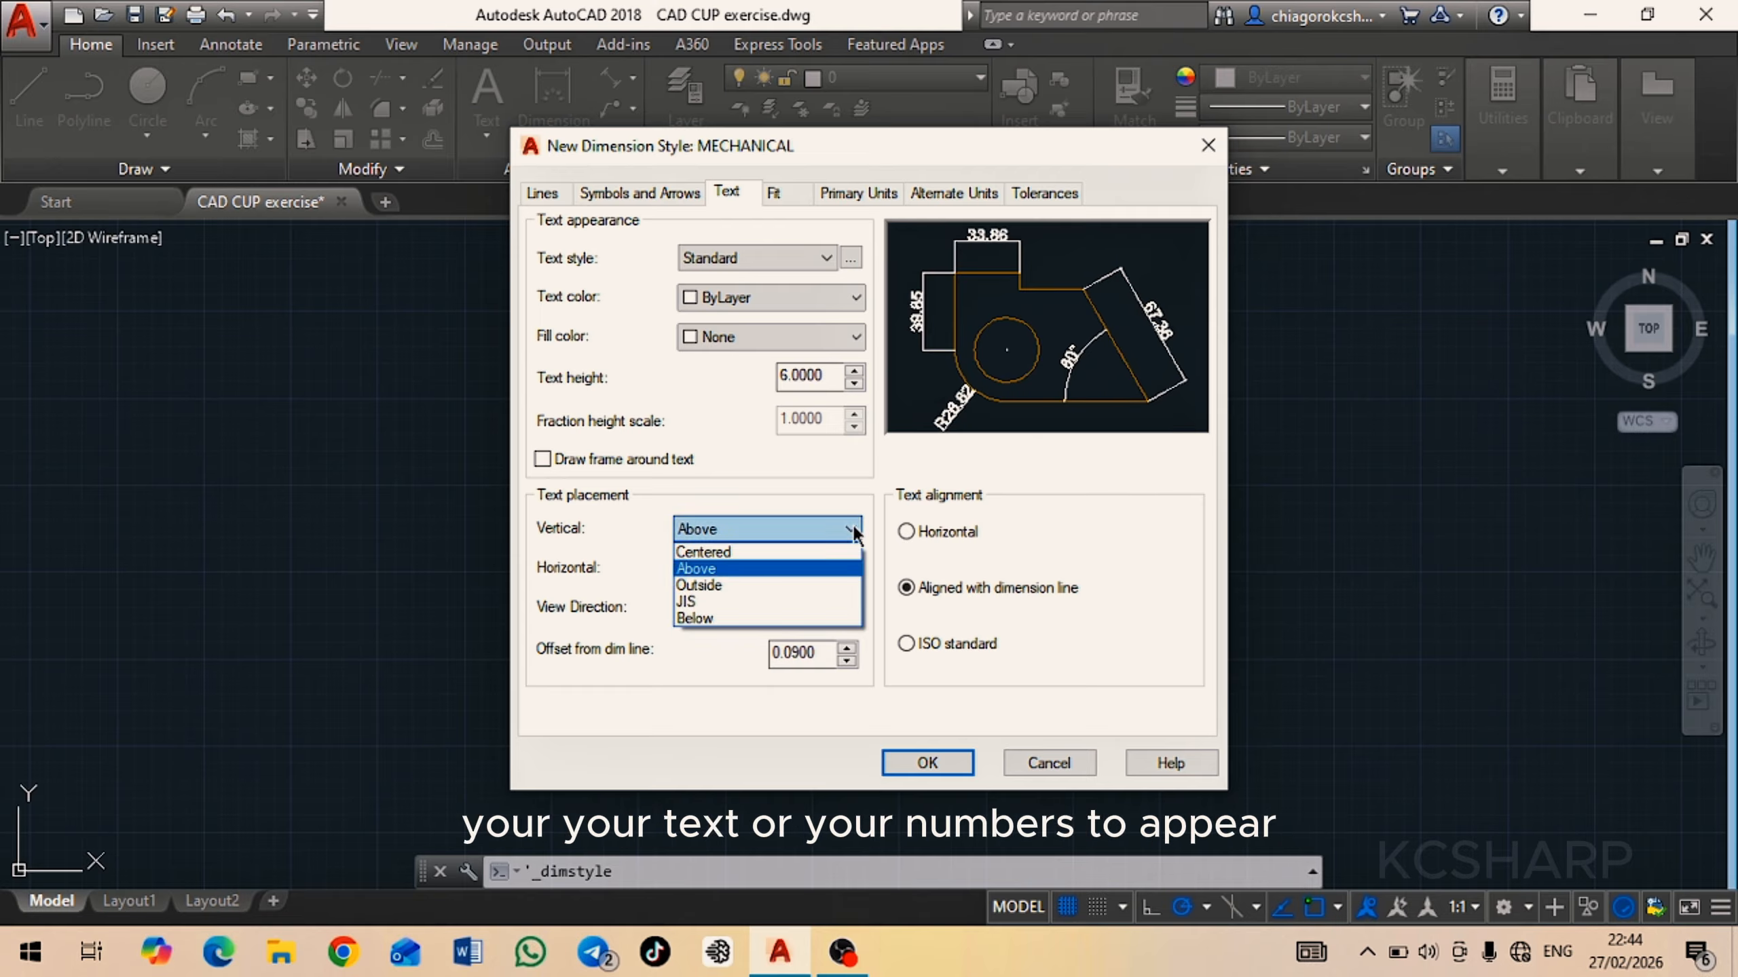
left_click(742, 552)
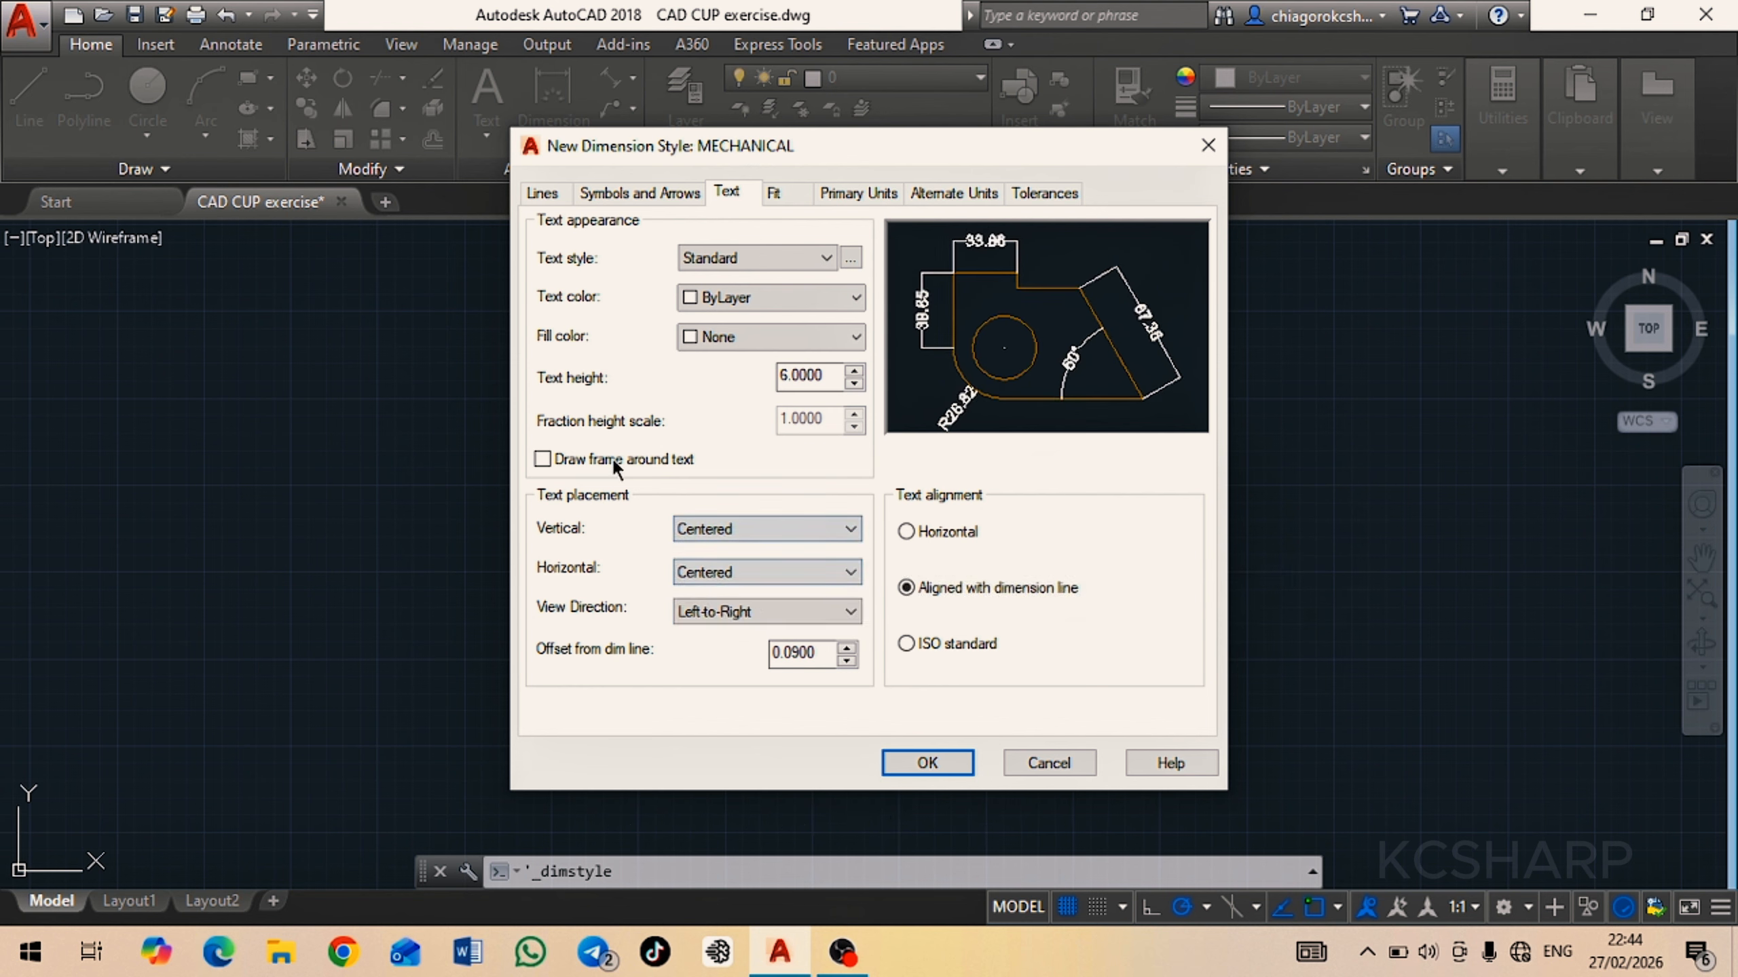
Keep the first arrowhead as Closed filled and set the arrow size to 4
left_click(613, 198)
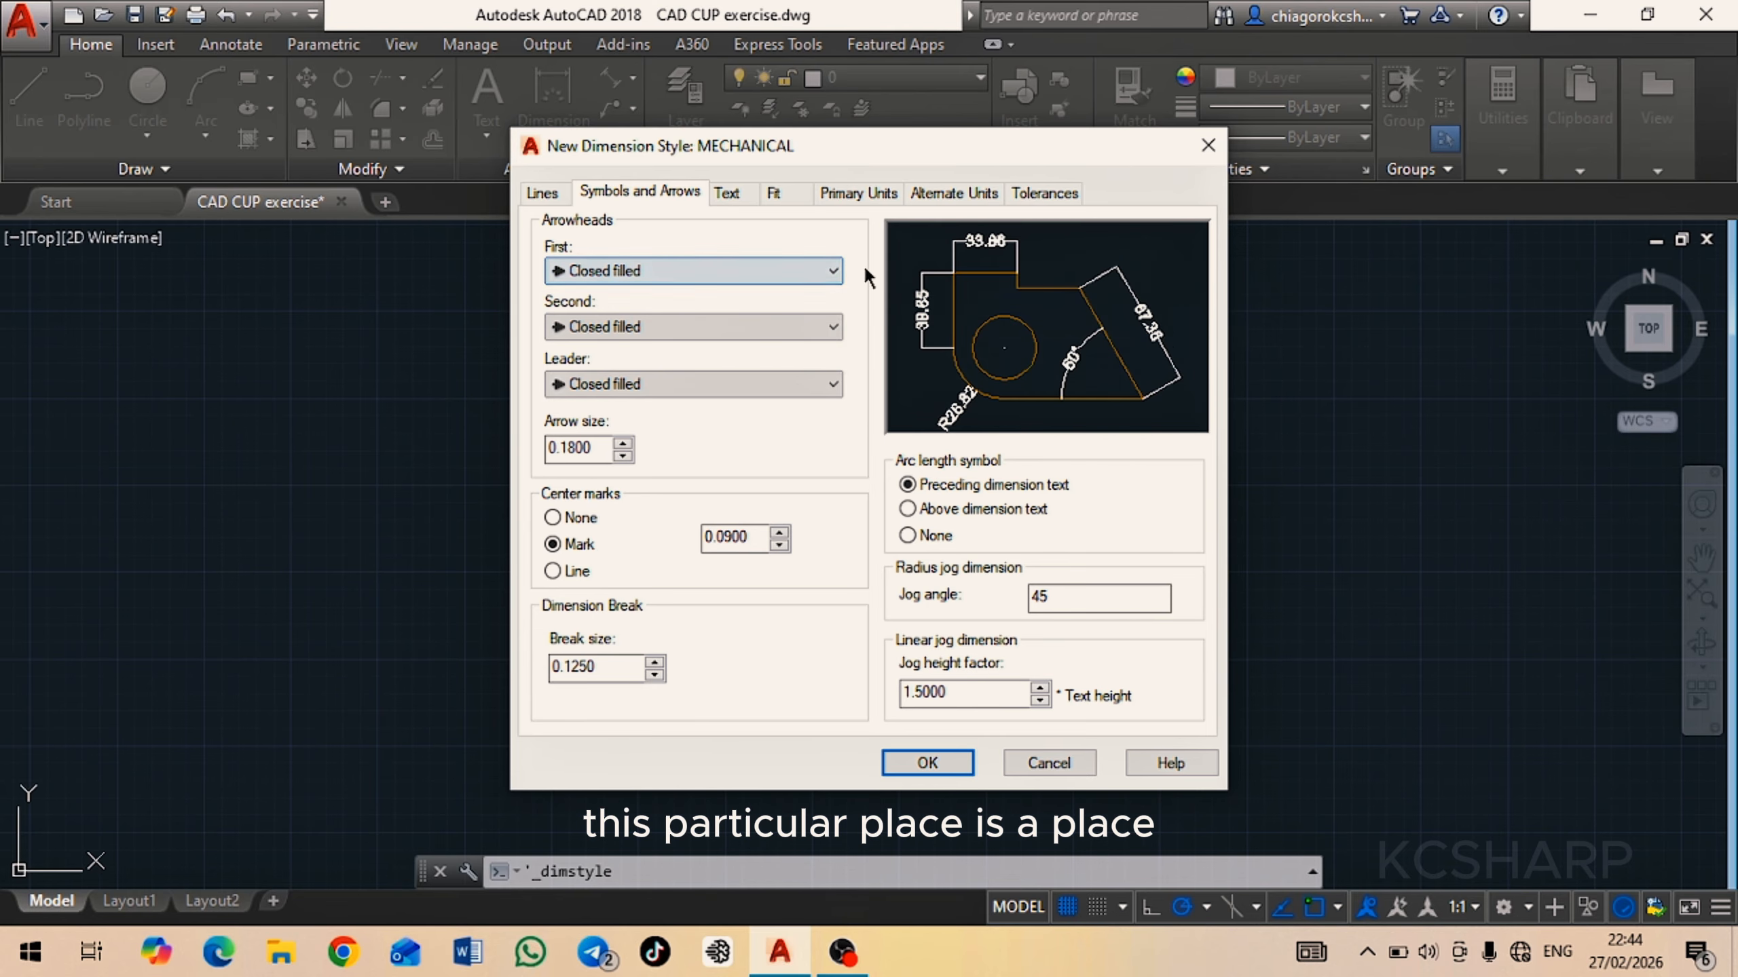
left_click(834, 271)
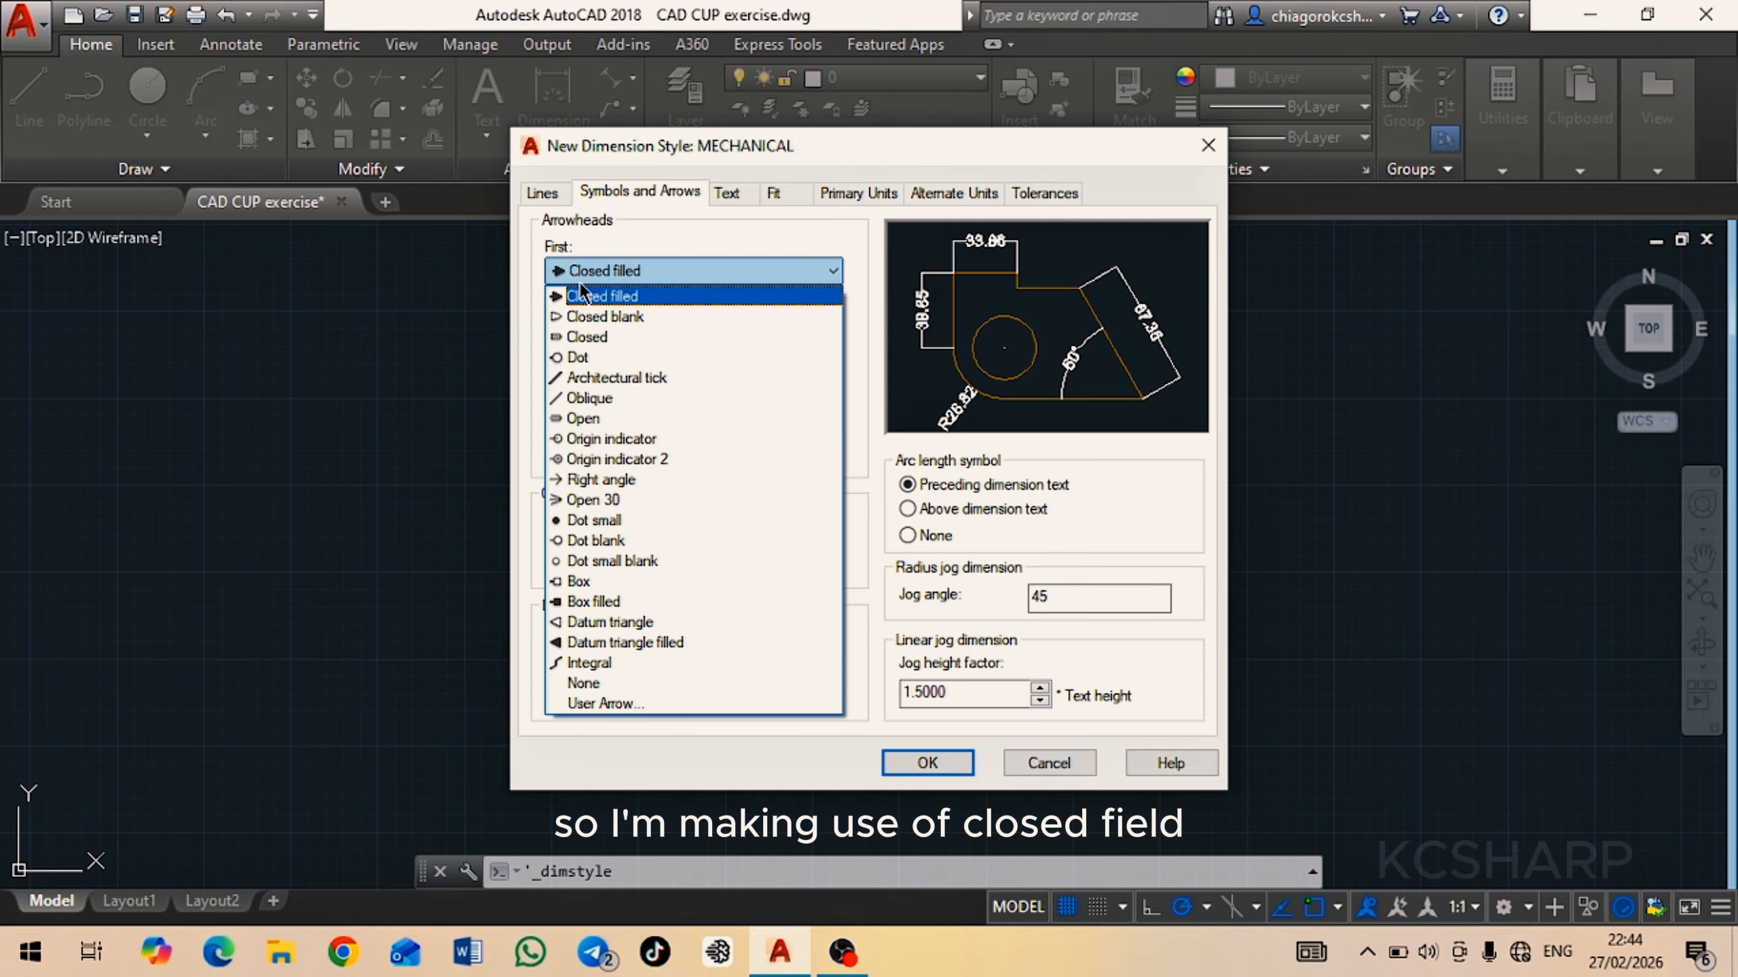
left_click(599, 272)
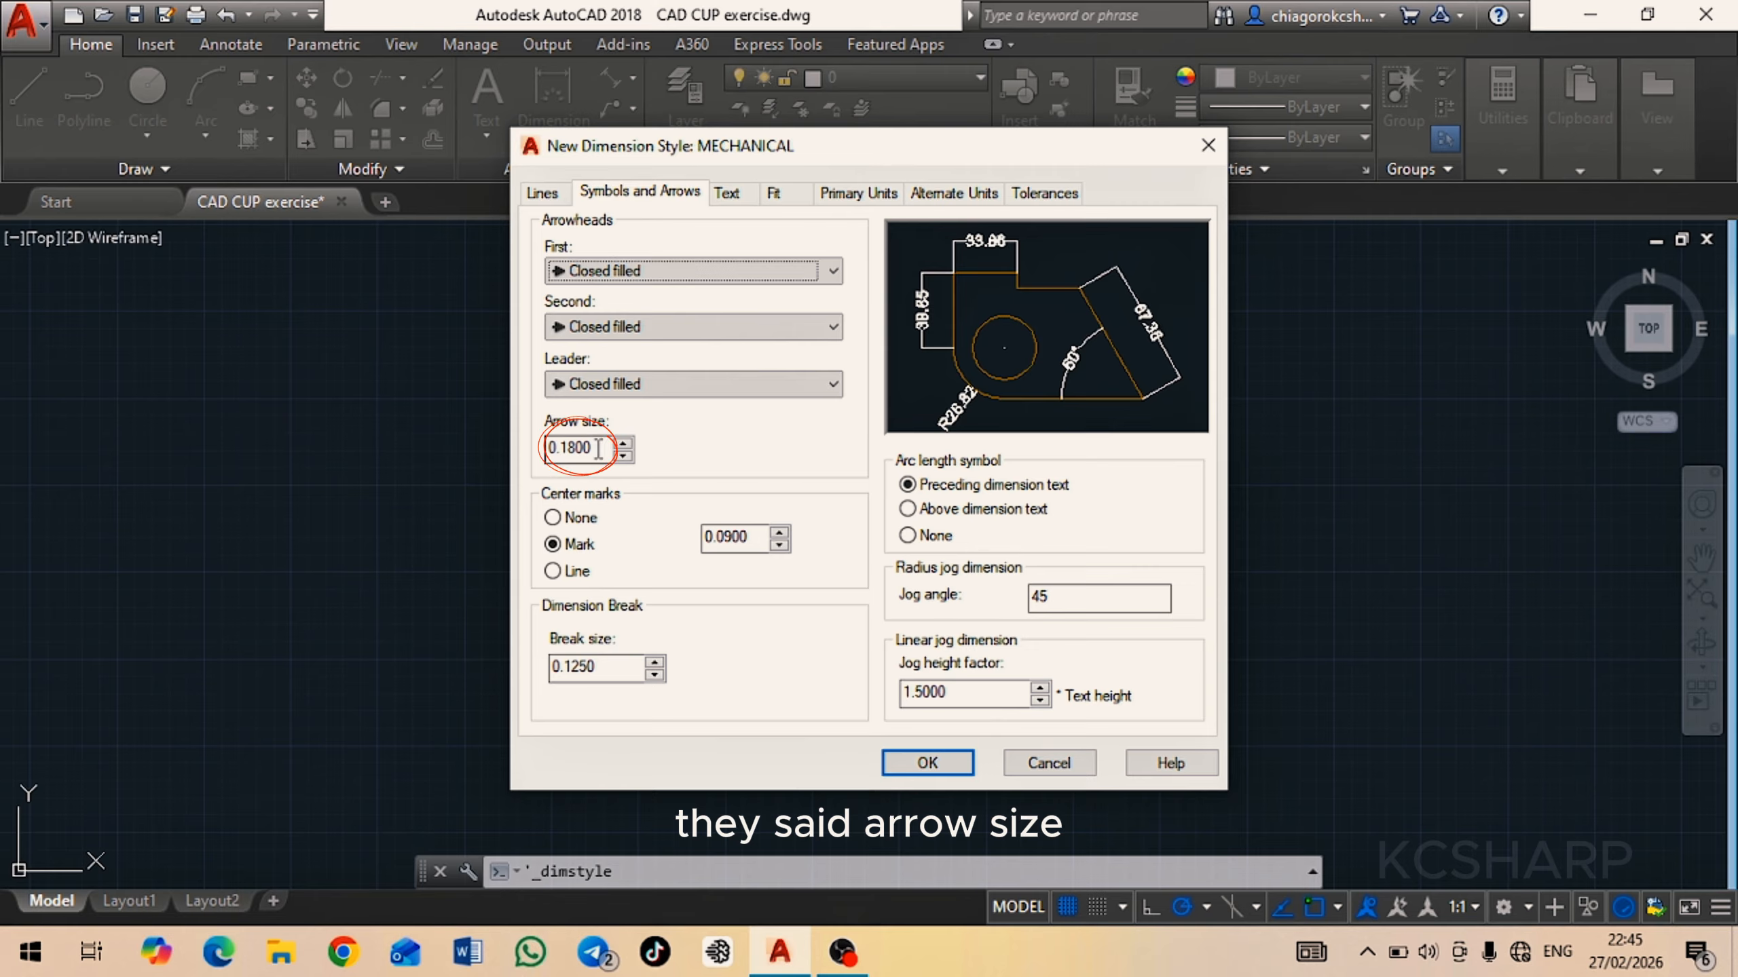
left_click_drag(594, 449, 523, 458)
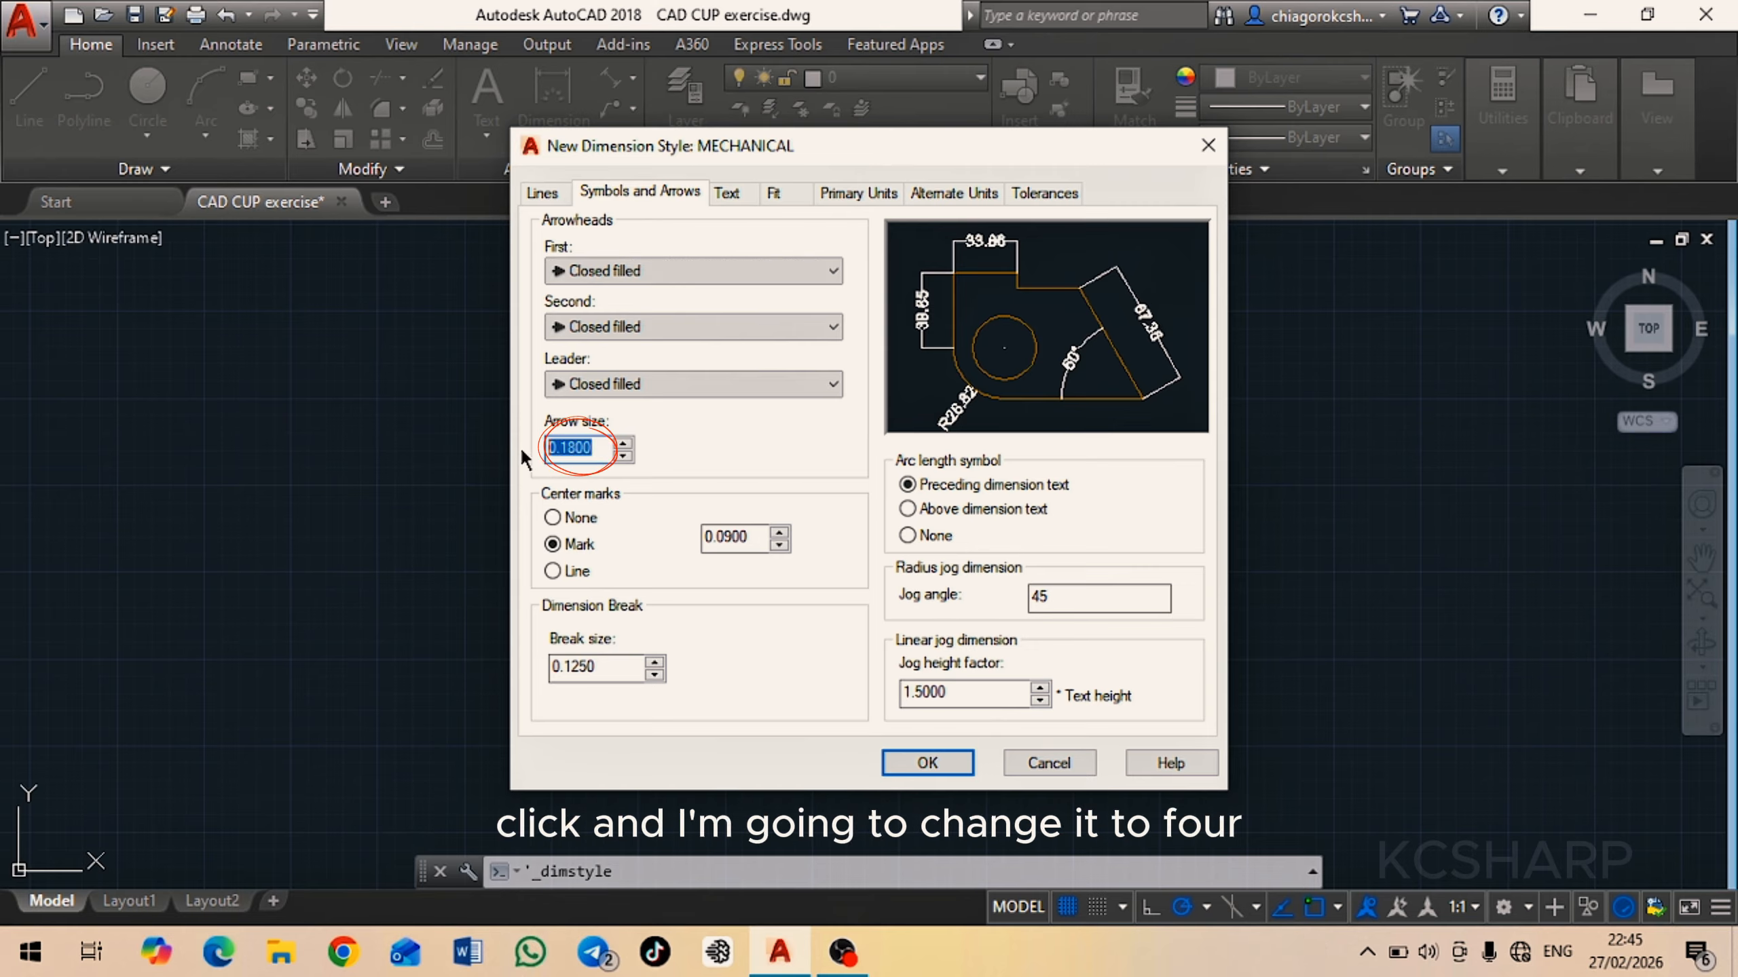
type("4")
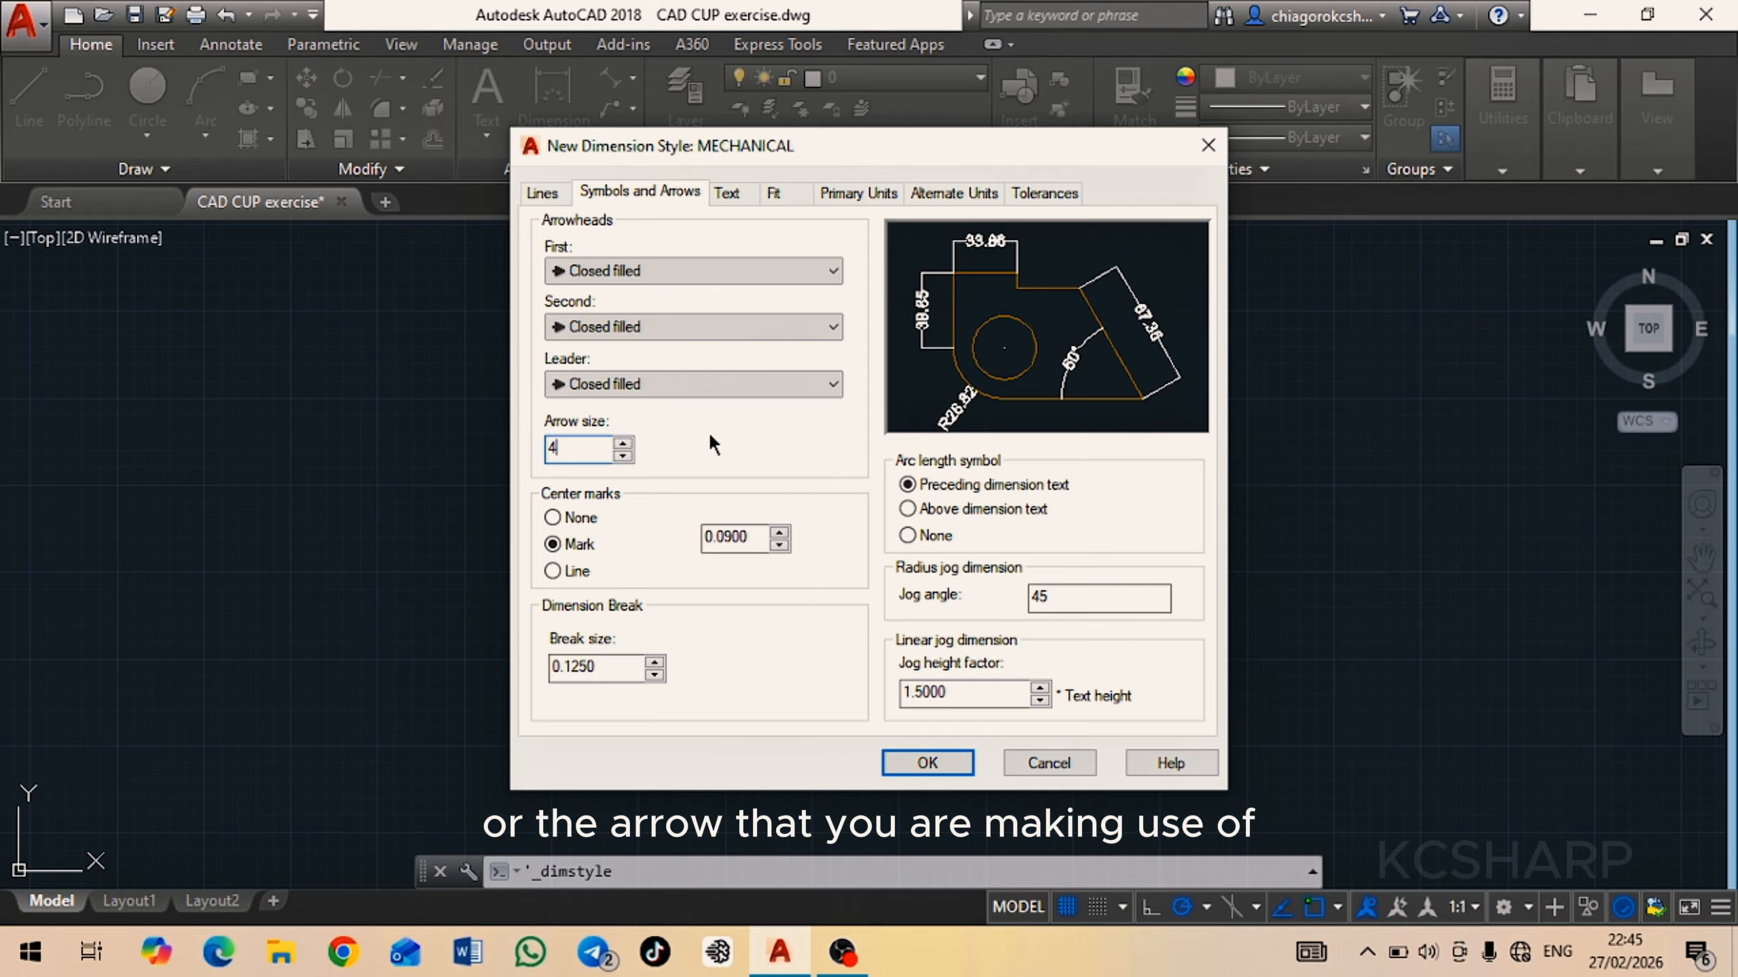
Review the lineweight options available for the style's dimension lines
left_click(541, 194)
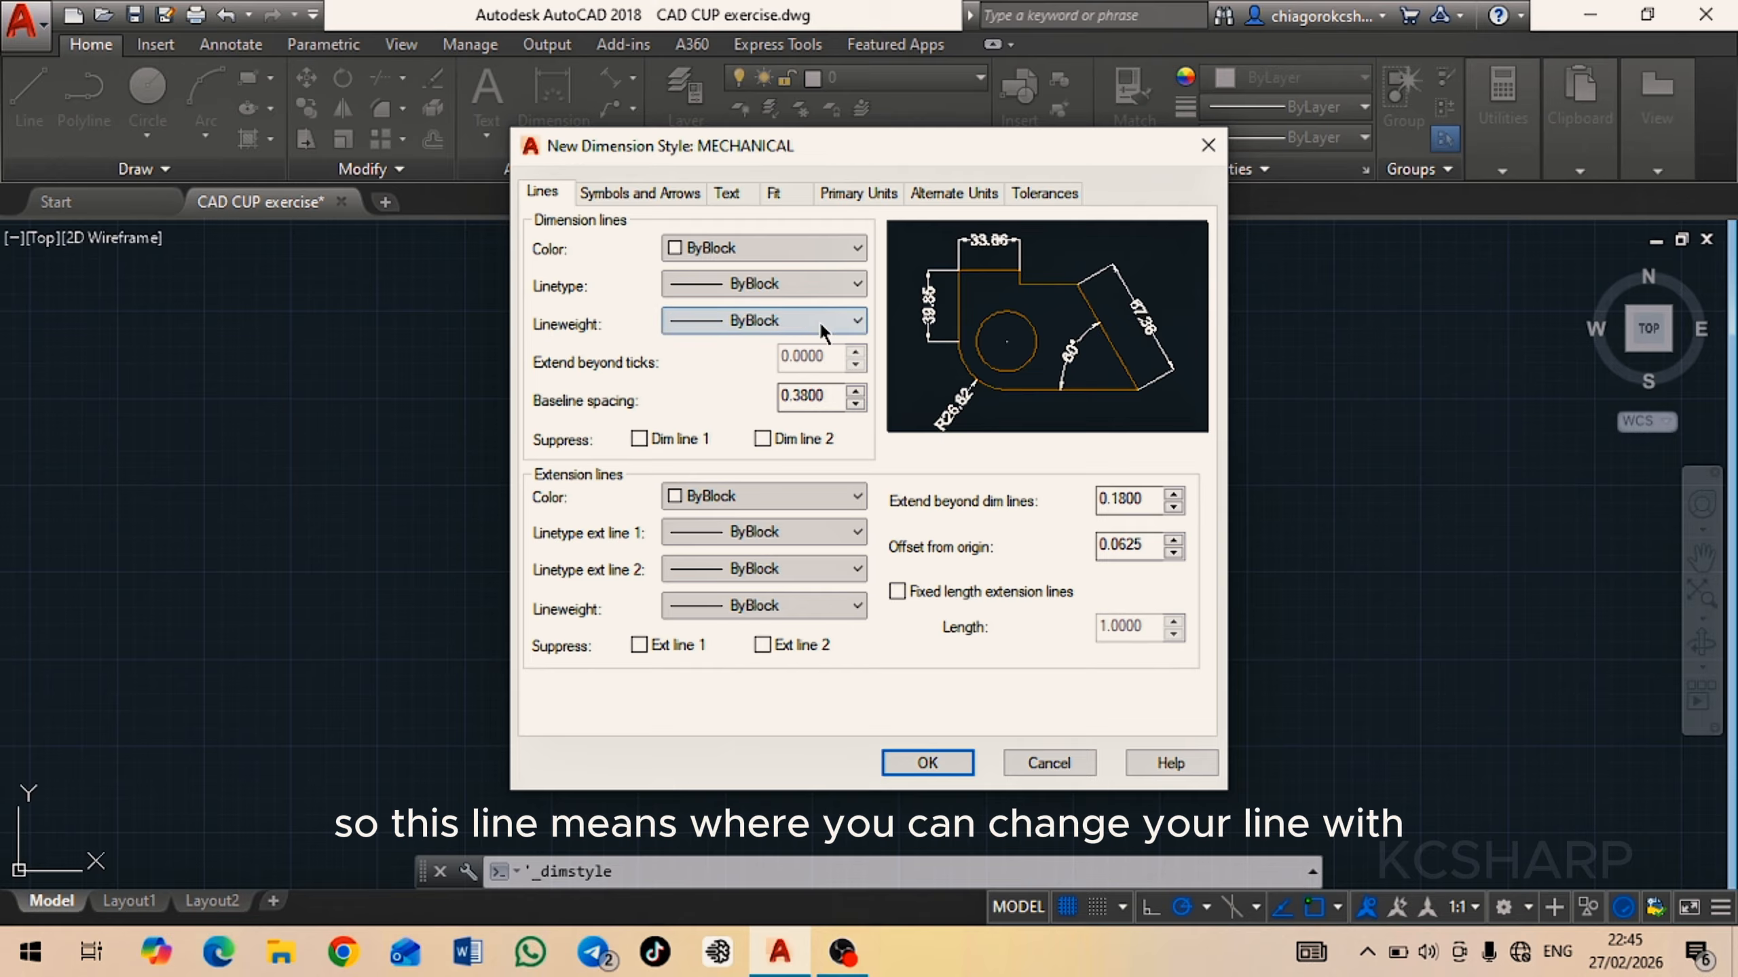
left_click(857, 320)
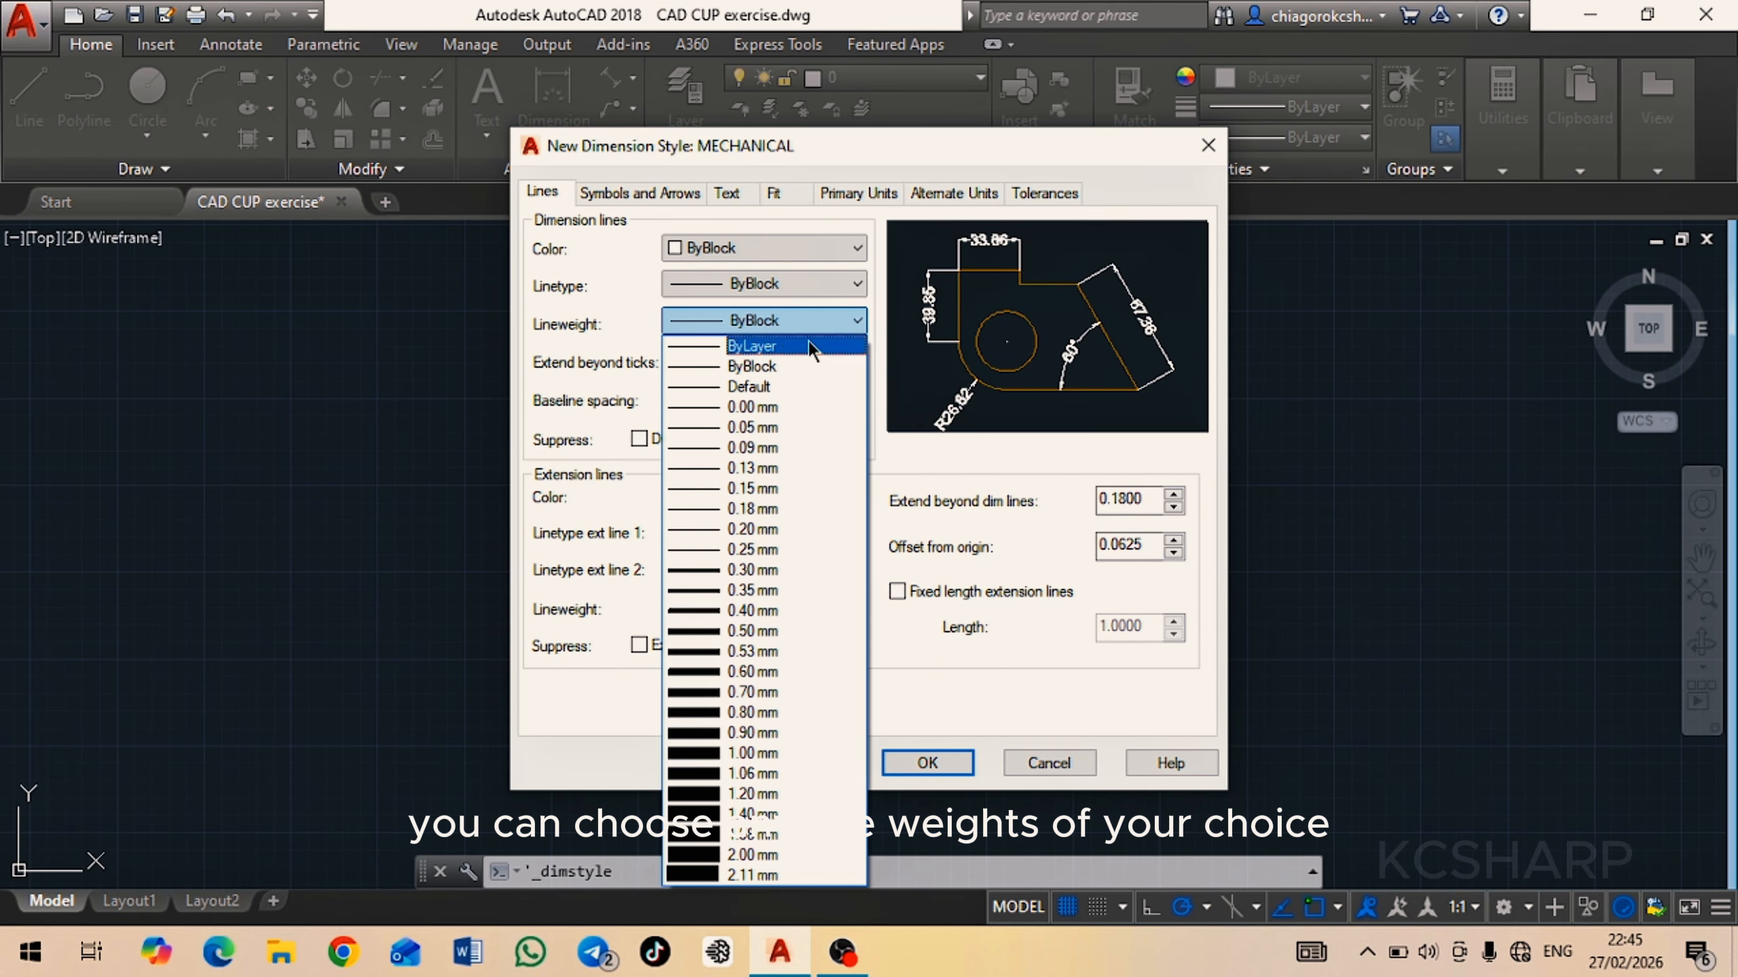
left_click(858, 320)
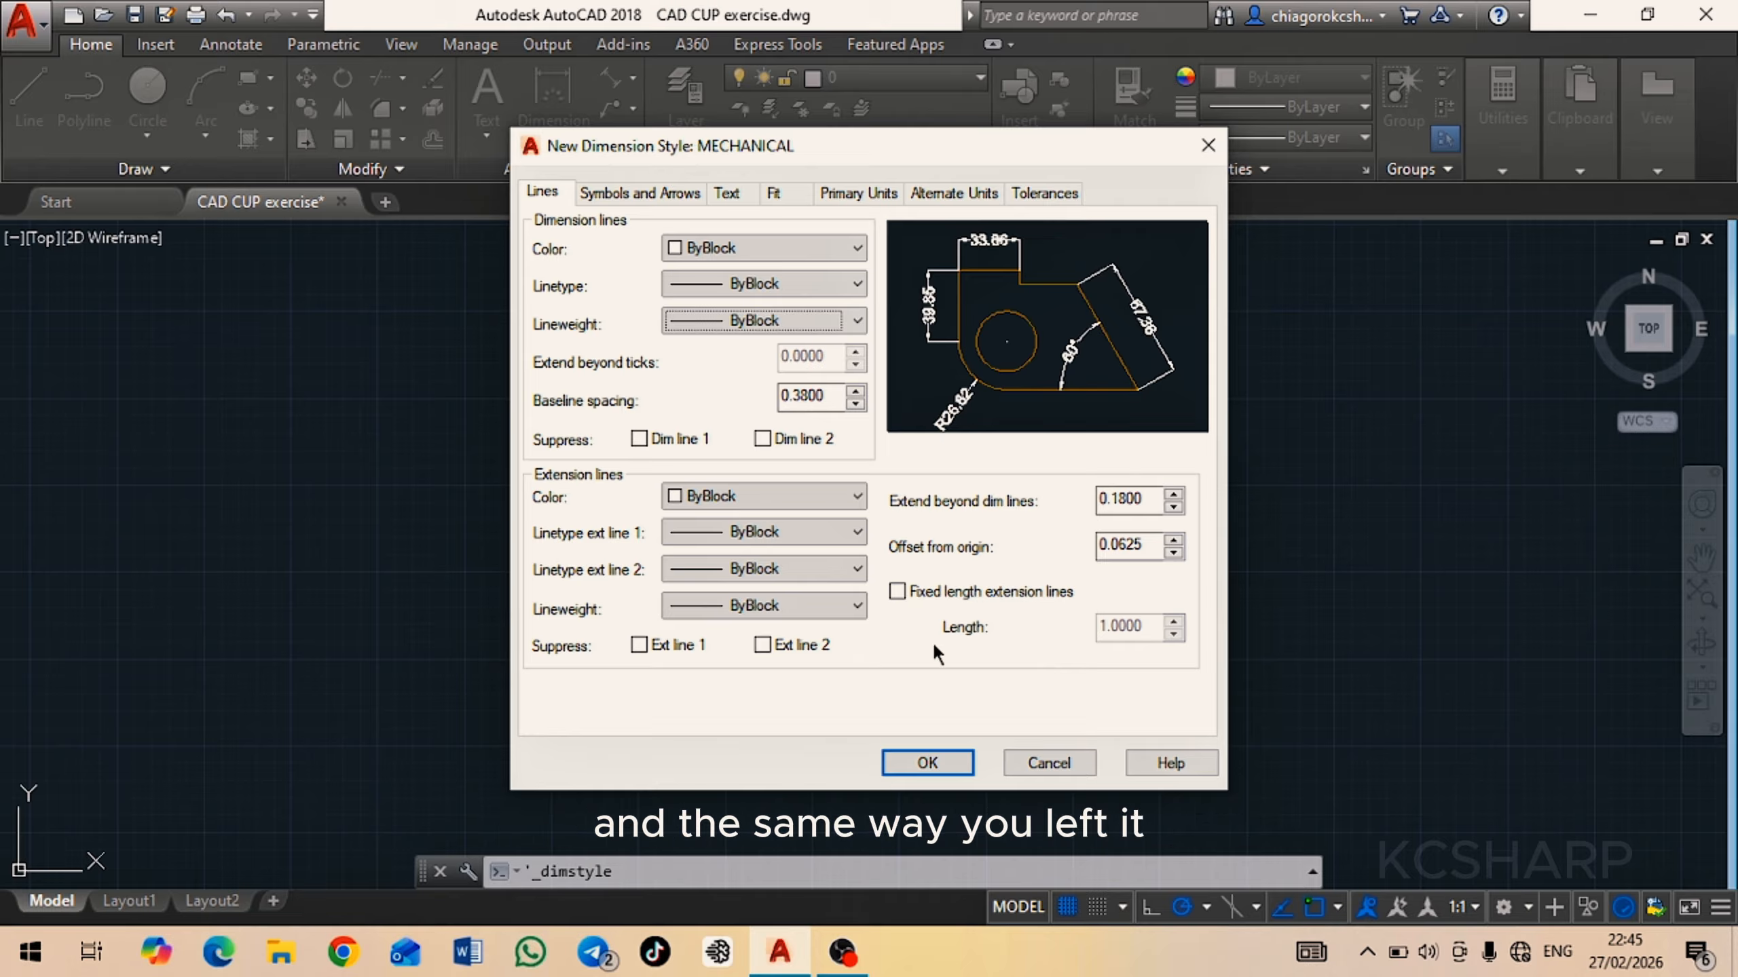
Check the style's arrow and text settings, and save the MECHANICAL dimension style
left_click(607, 203)
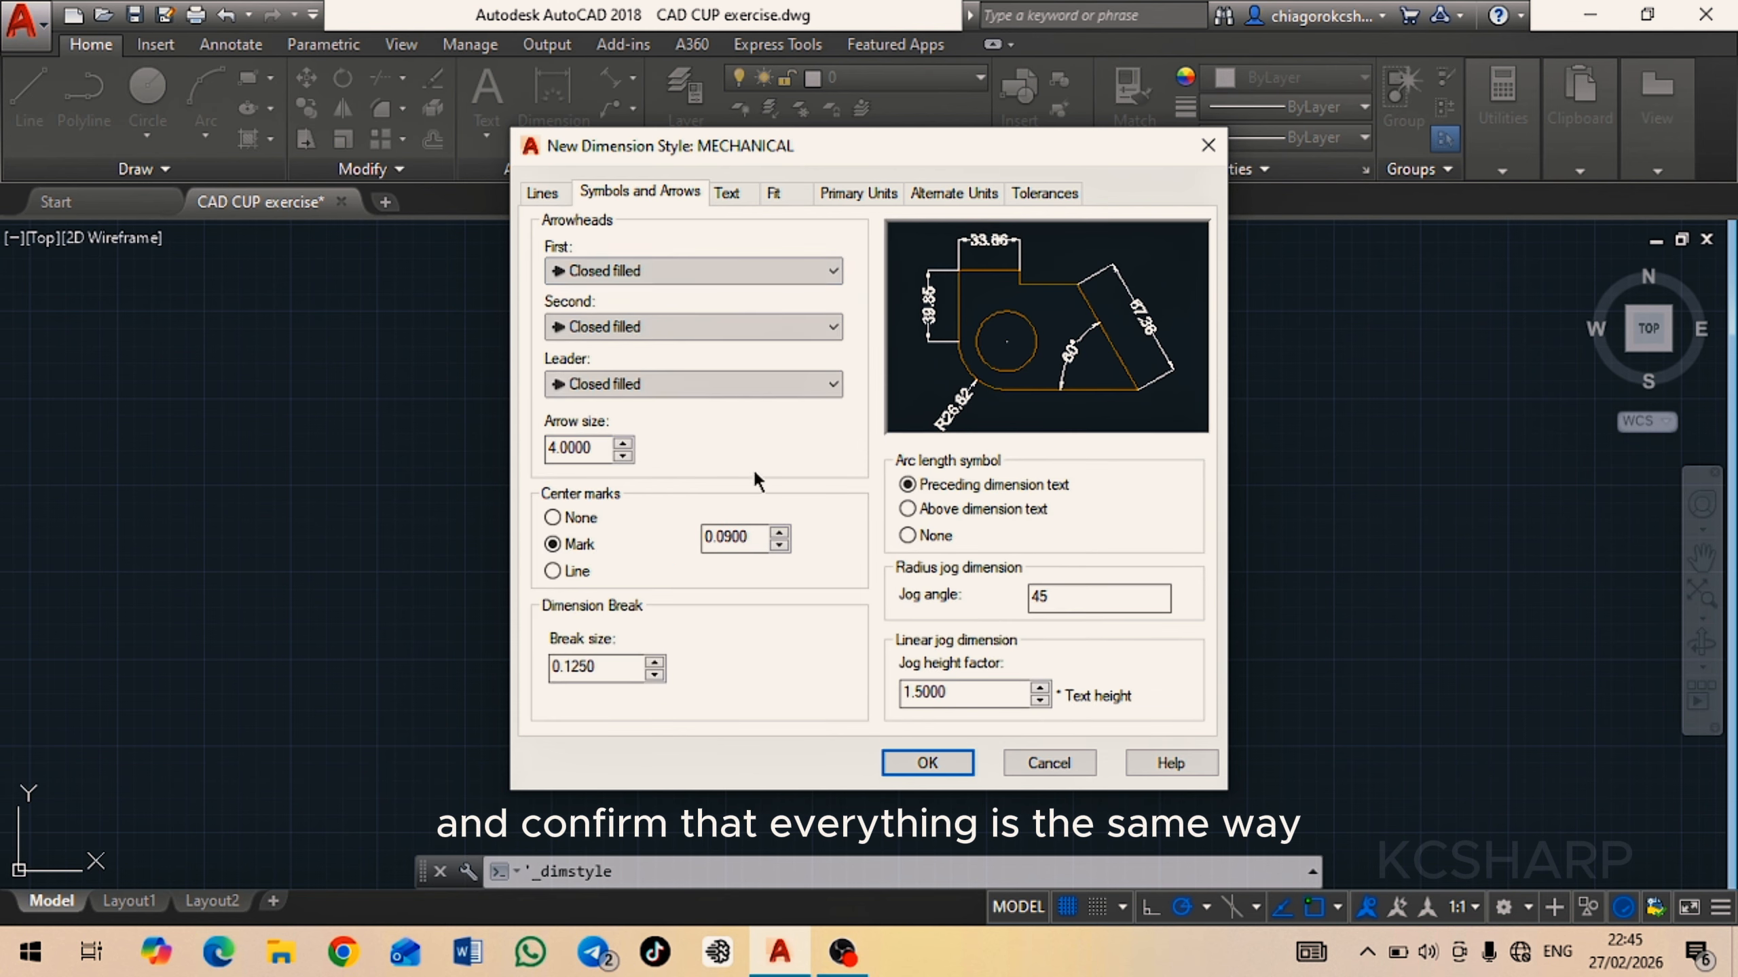
left_click(721, 194)
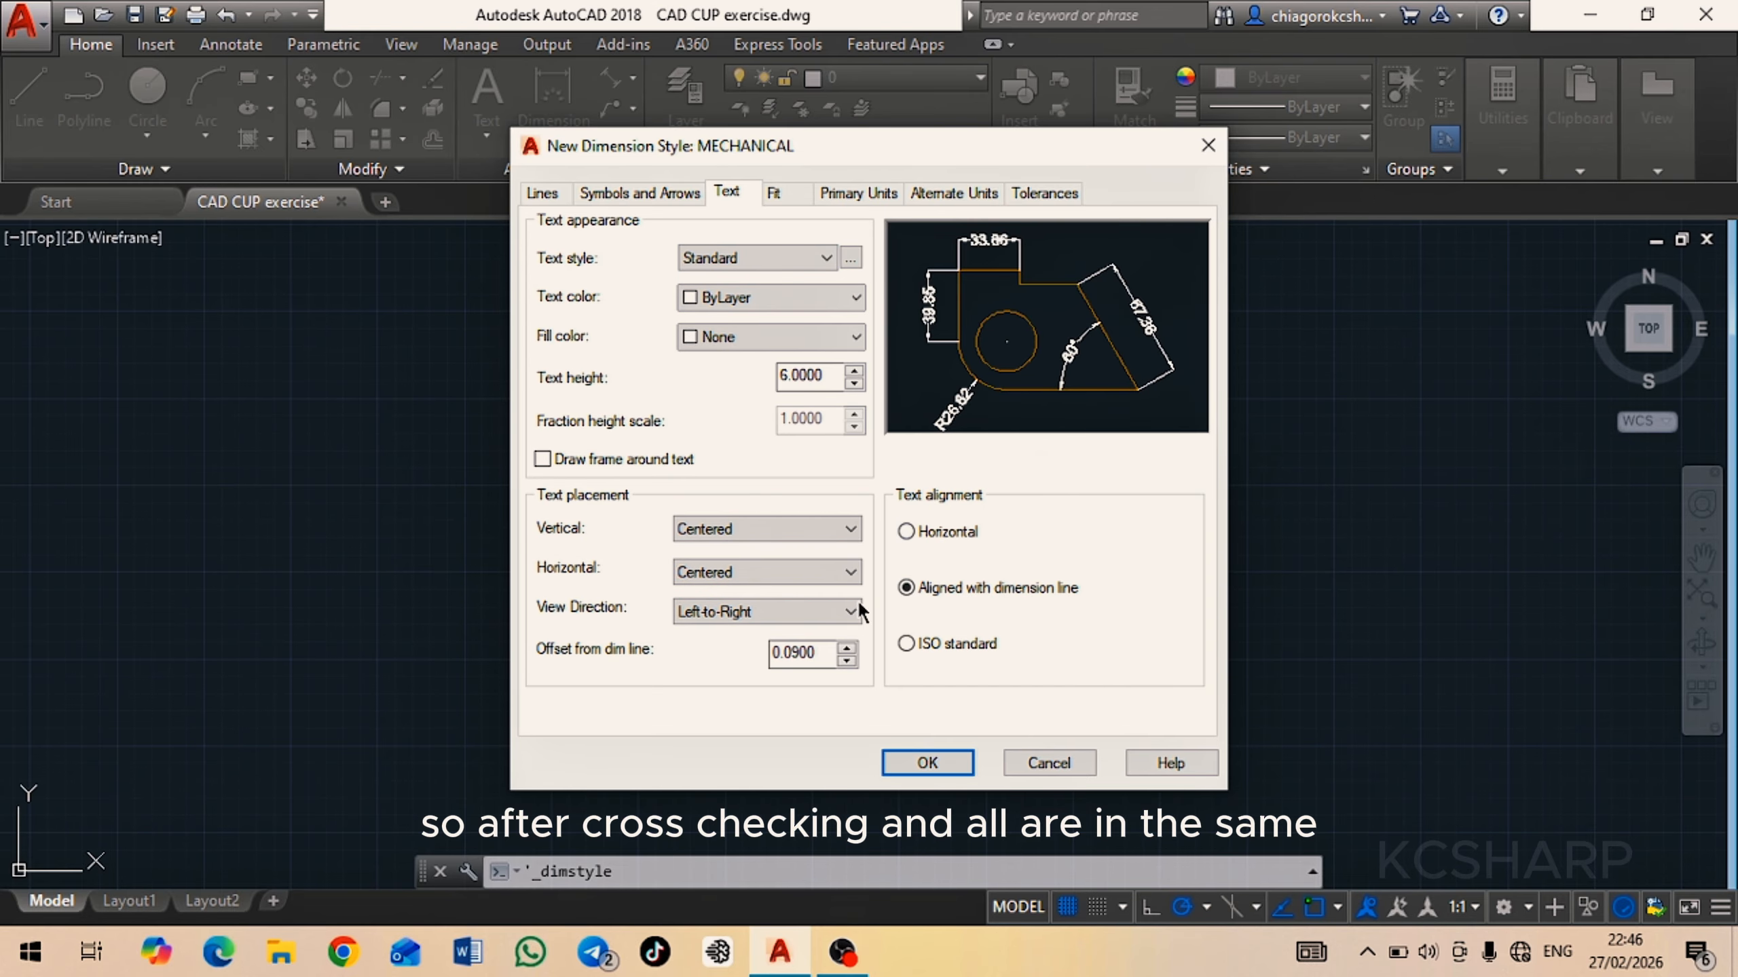
left_click(928, 764)
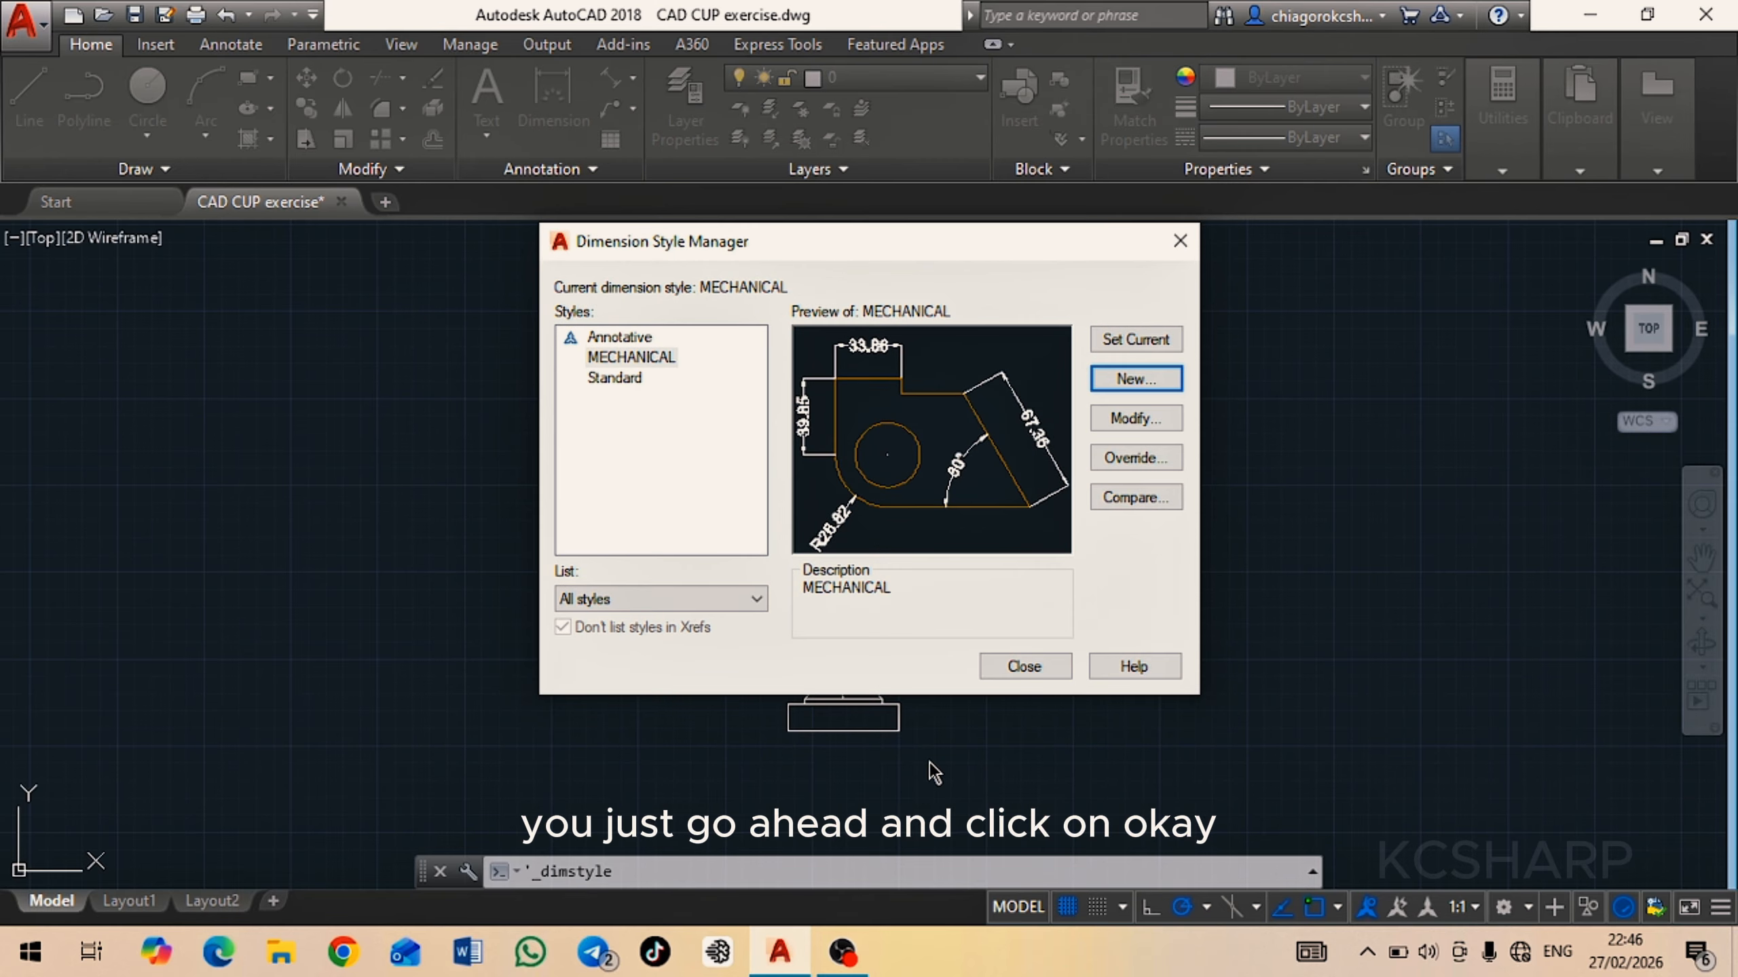
Make MECHANICAL the current dimension style and close the Dimension Style Manager
left_click(633, 355)
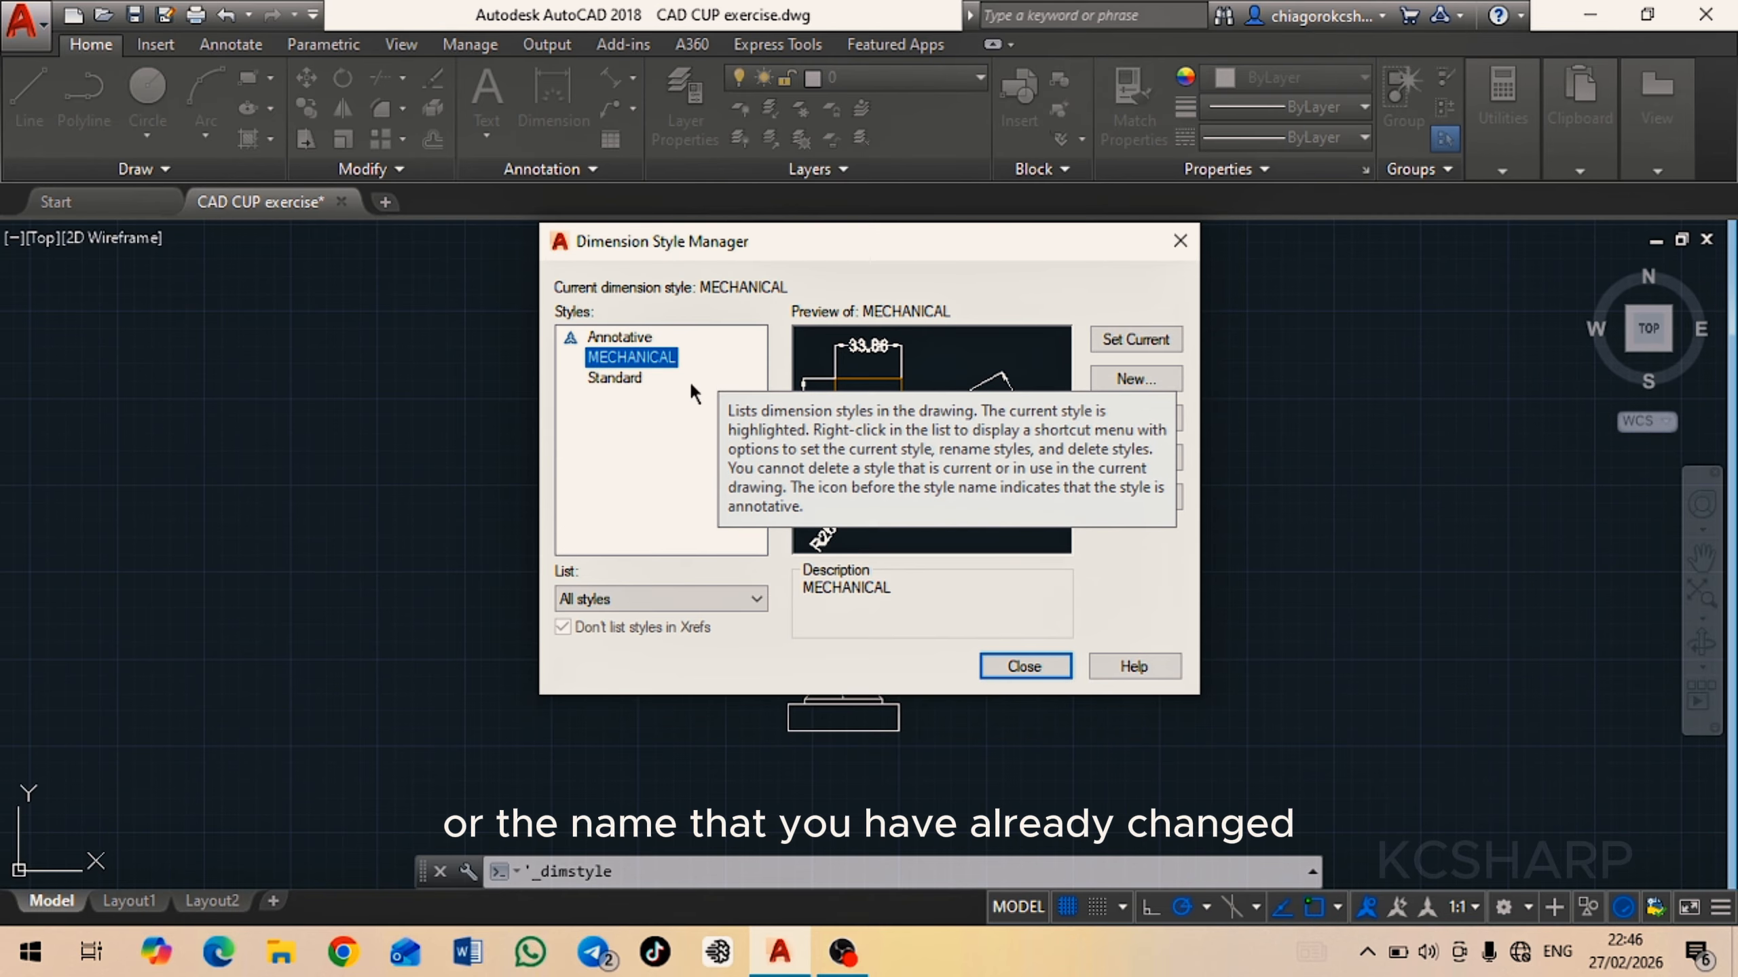
left_click(1126, 339)
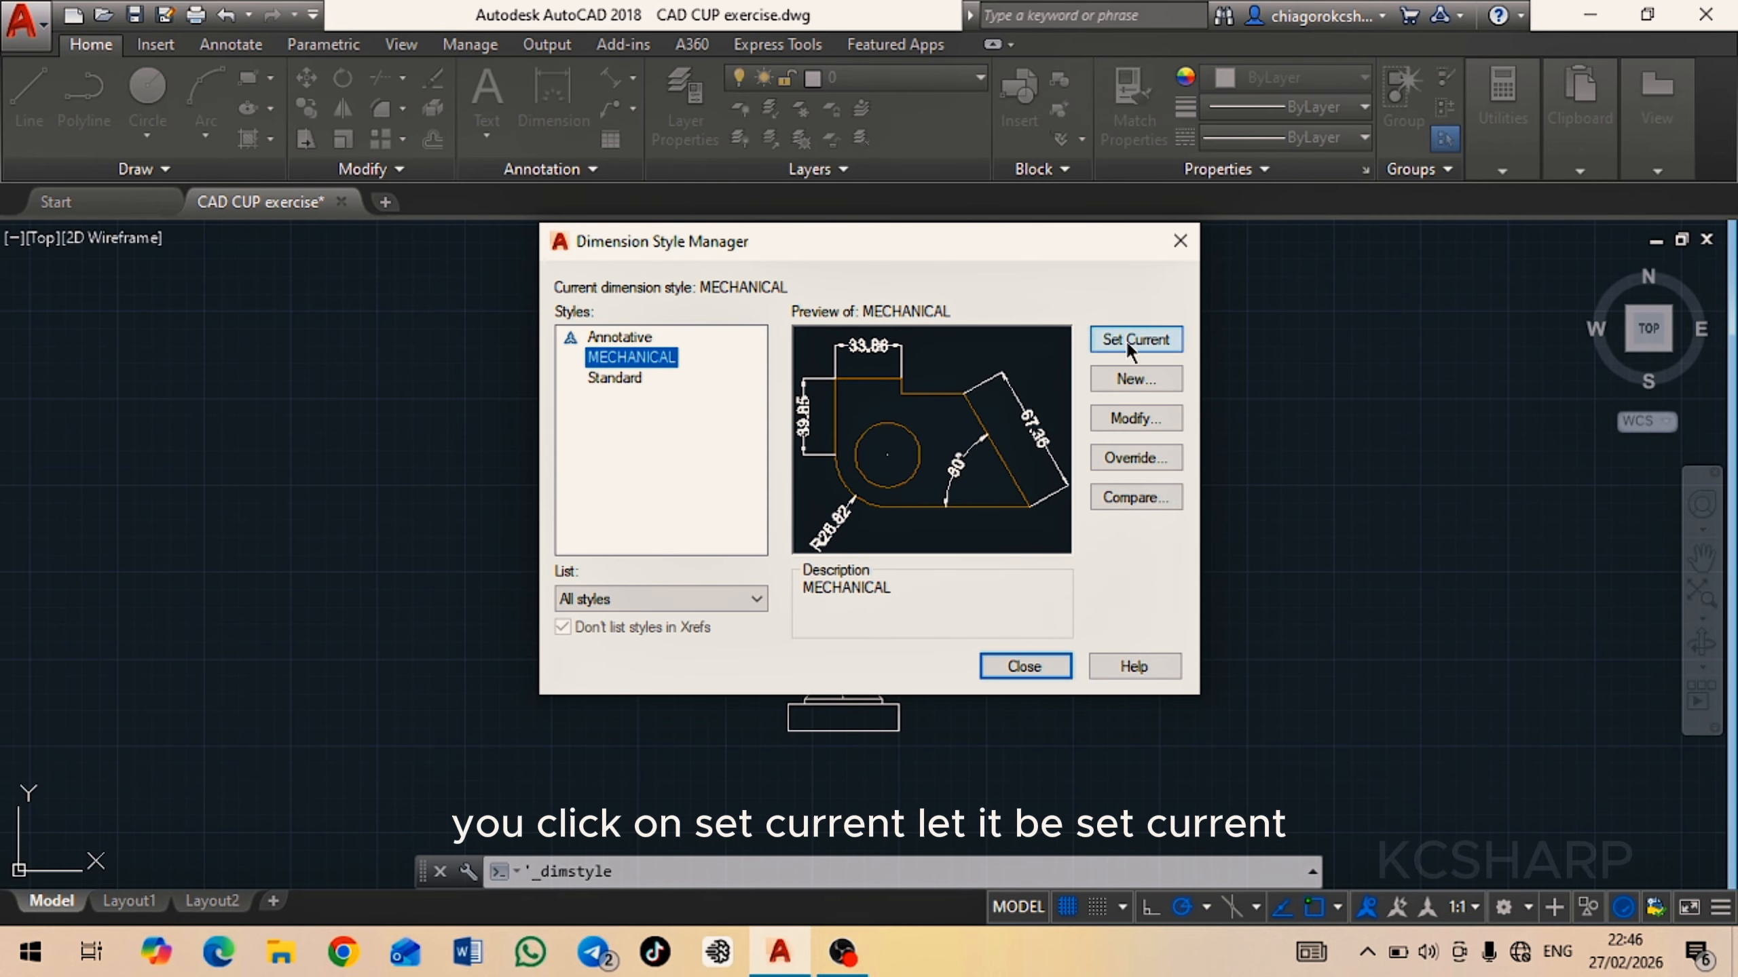
left_click(1023, 667)
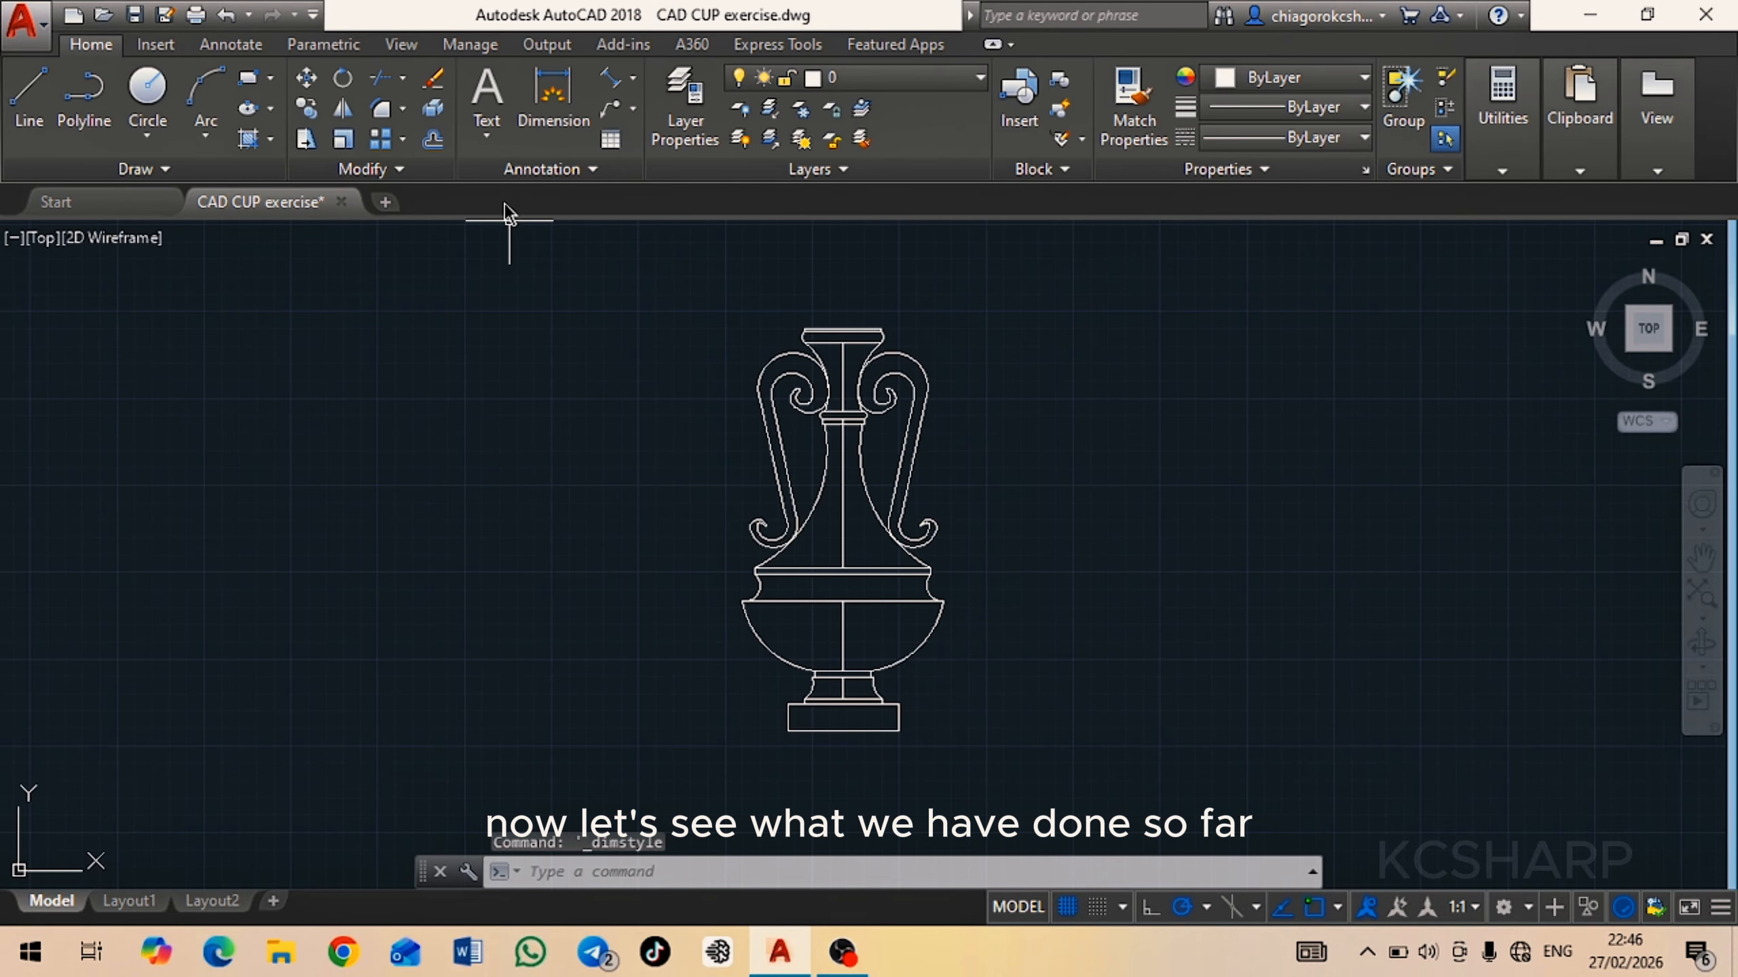
Add an aligned dimension across the cup's top rim, placing the dimension line just above it
scroll(810, 332, "up", 3)
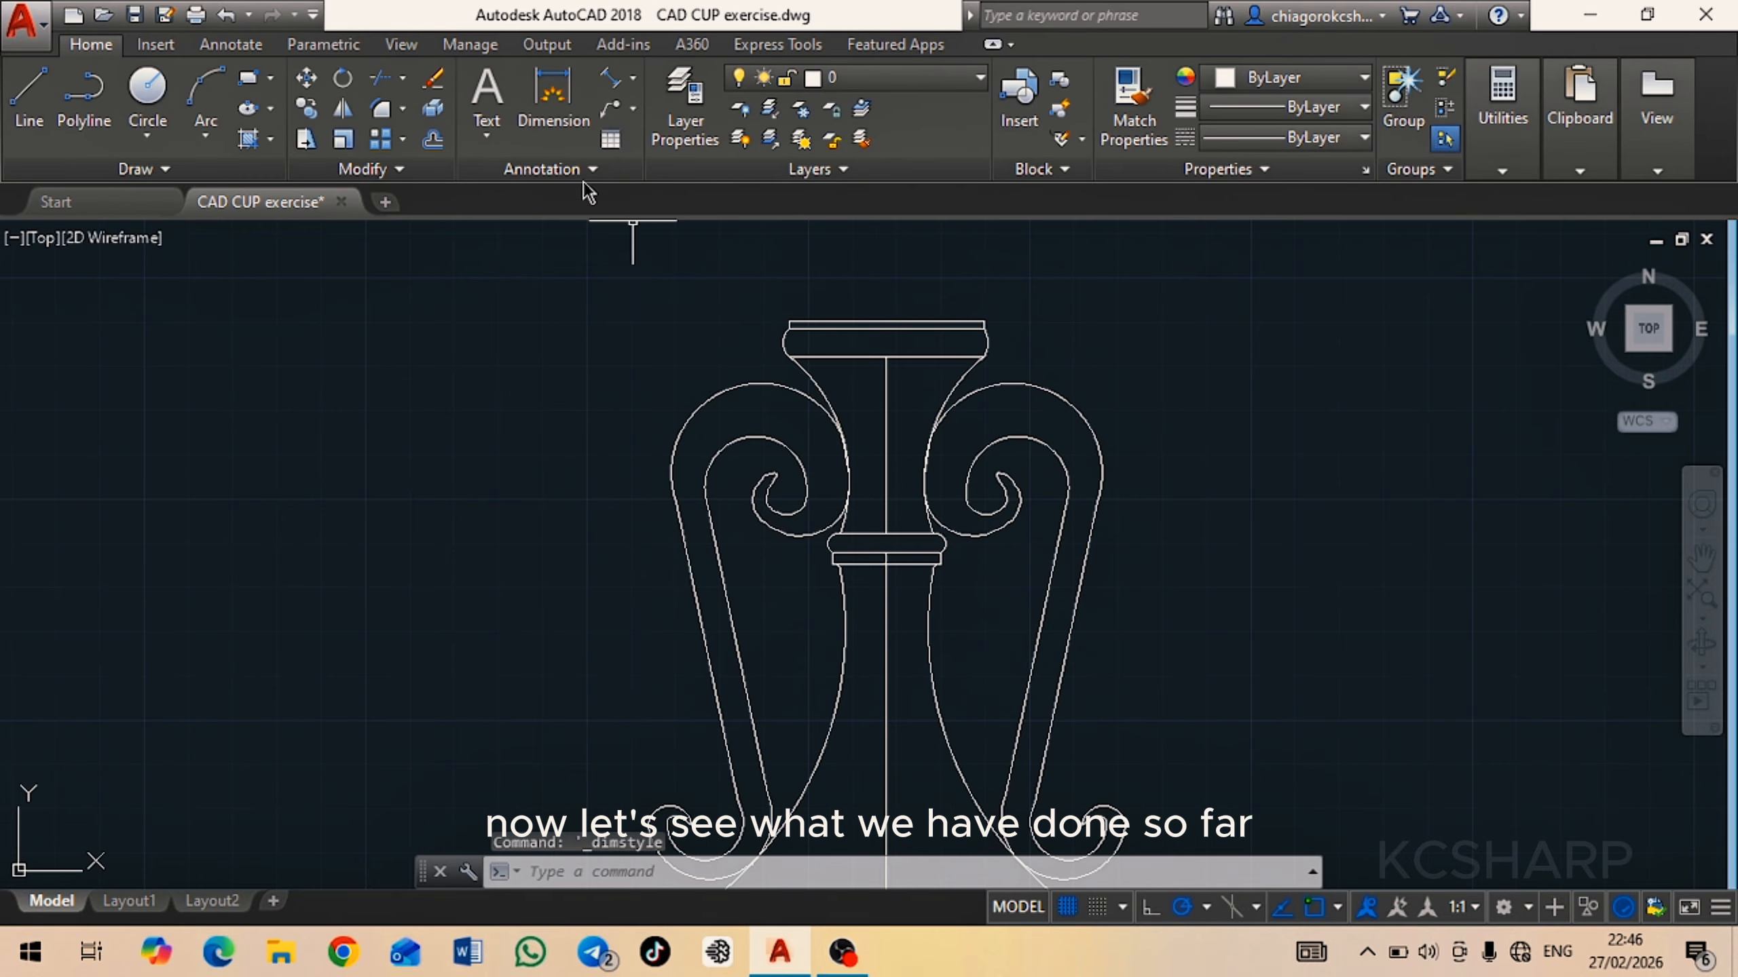
left_click(633, 78)
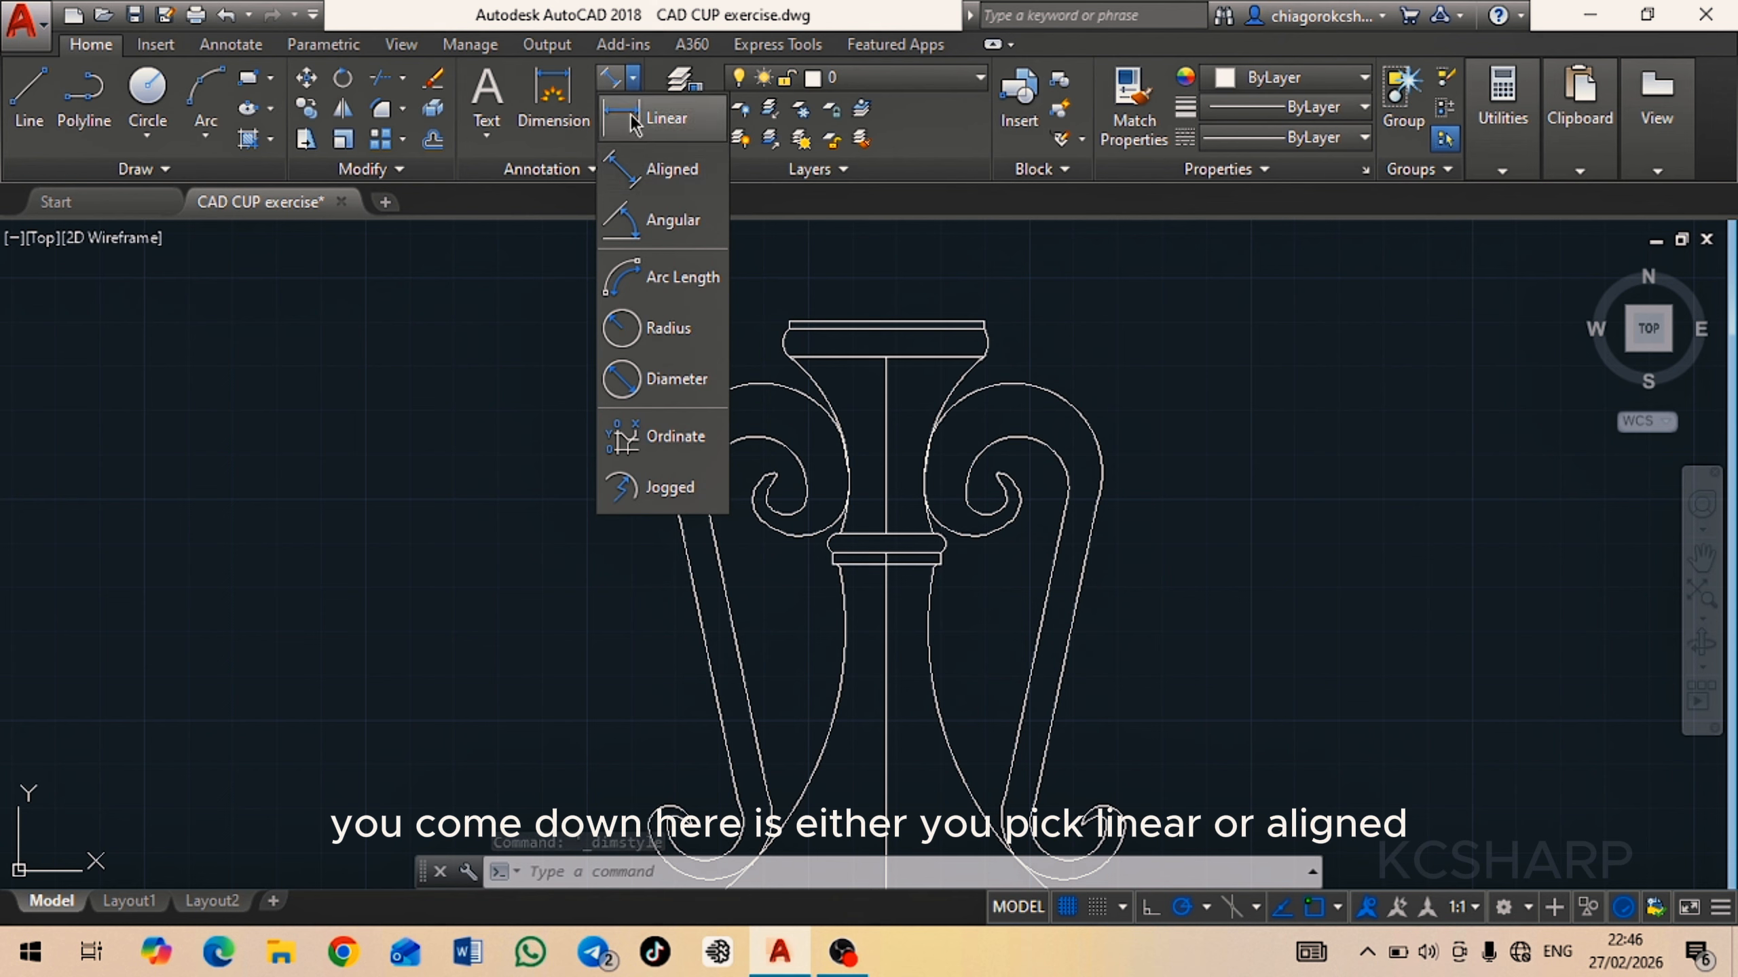
left_click(638, 172)
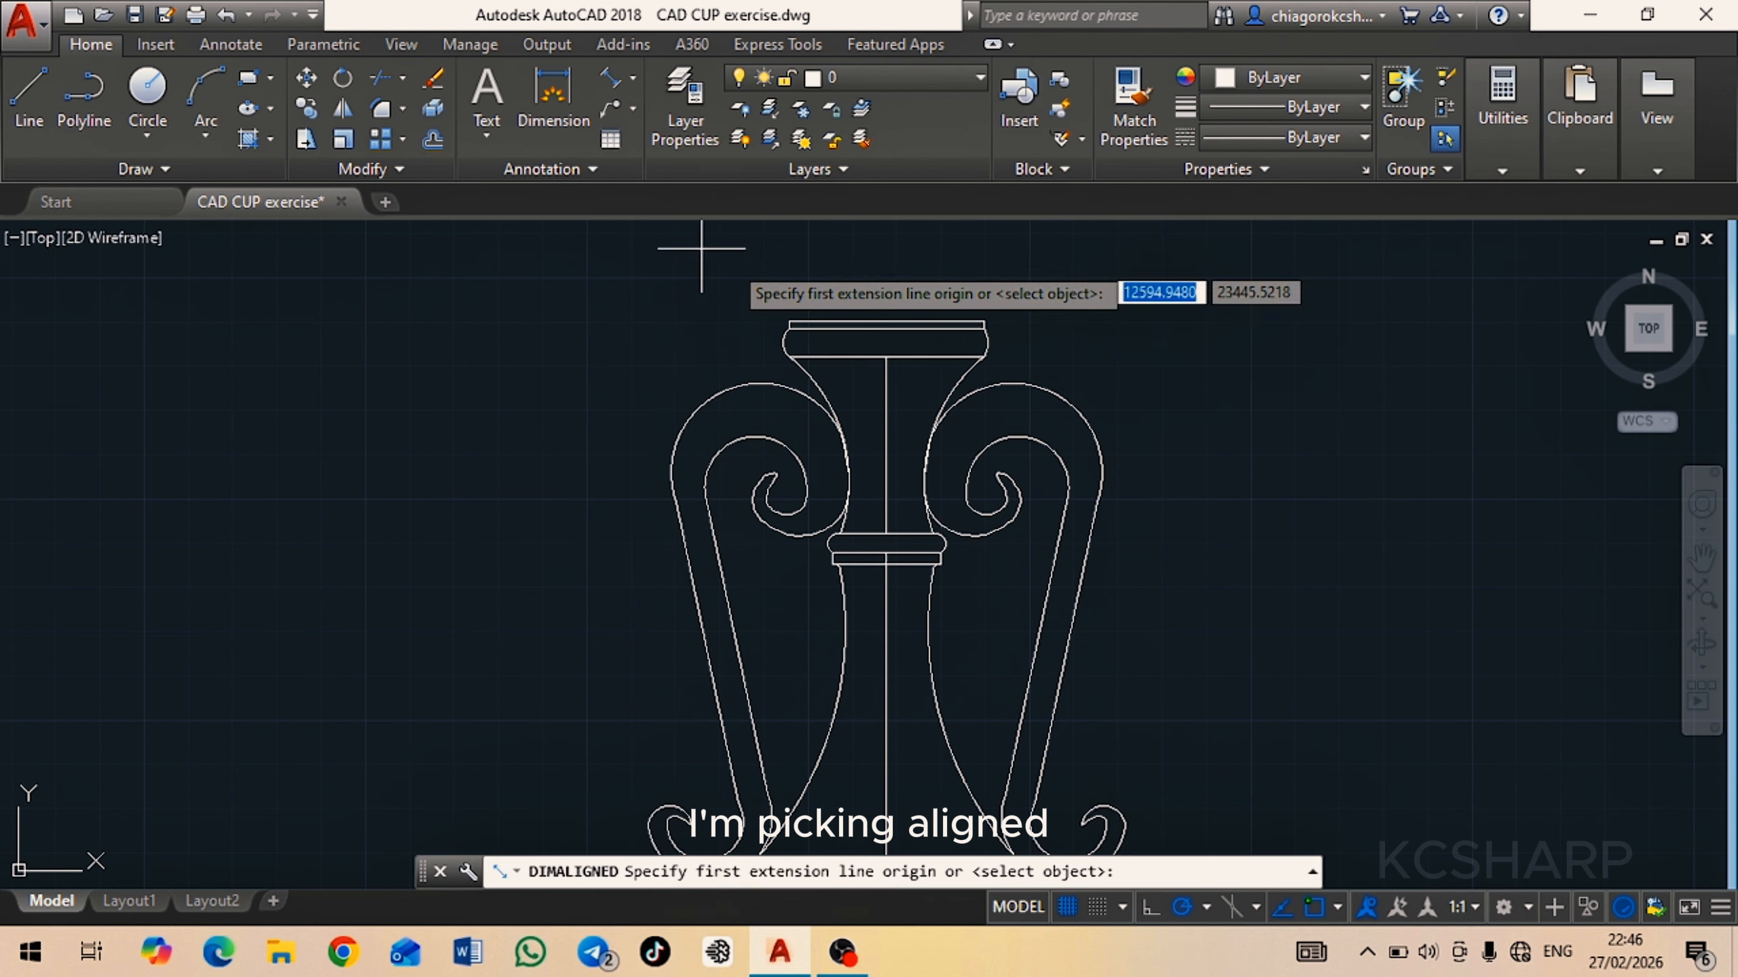
left_click(789, 321)
left_click(984, 321)
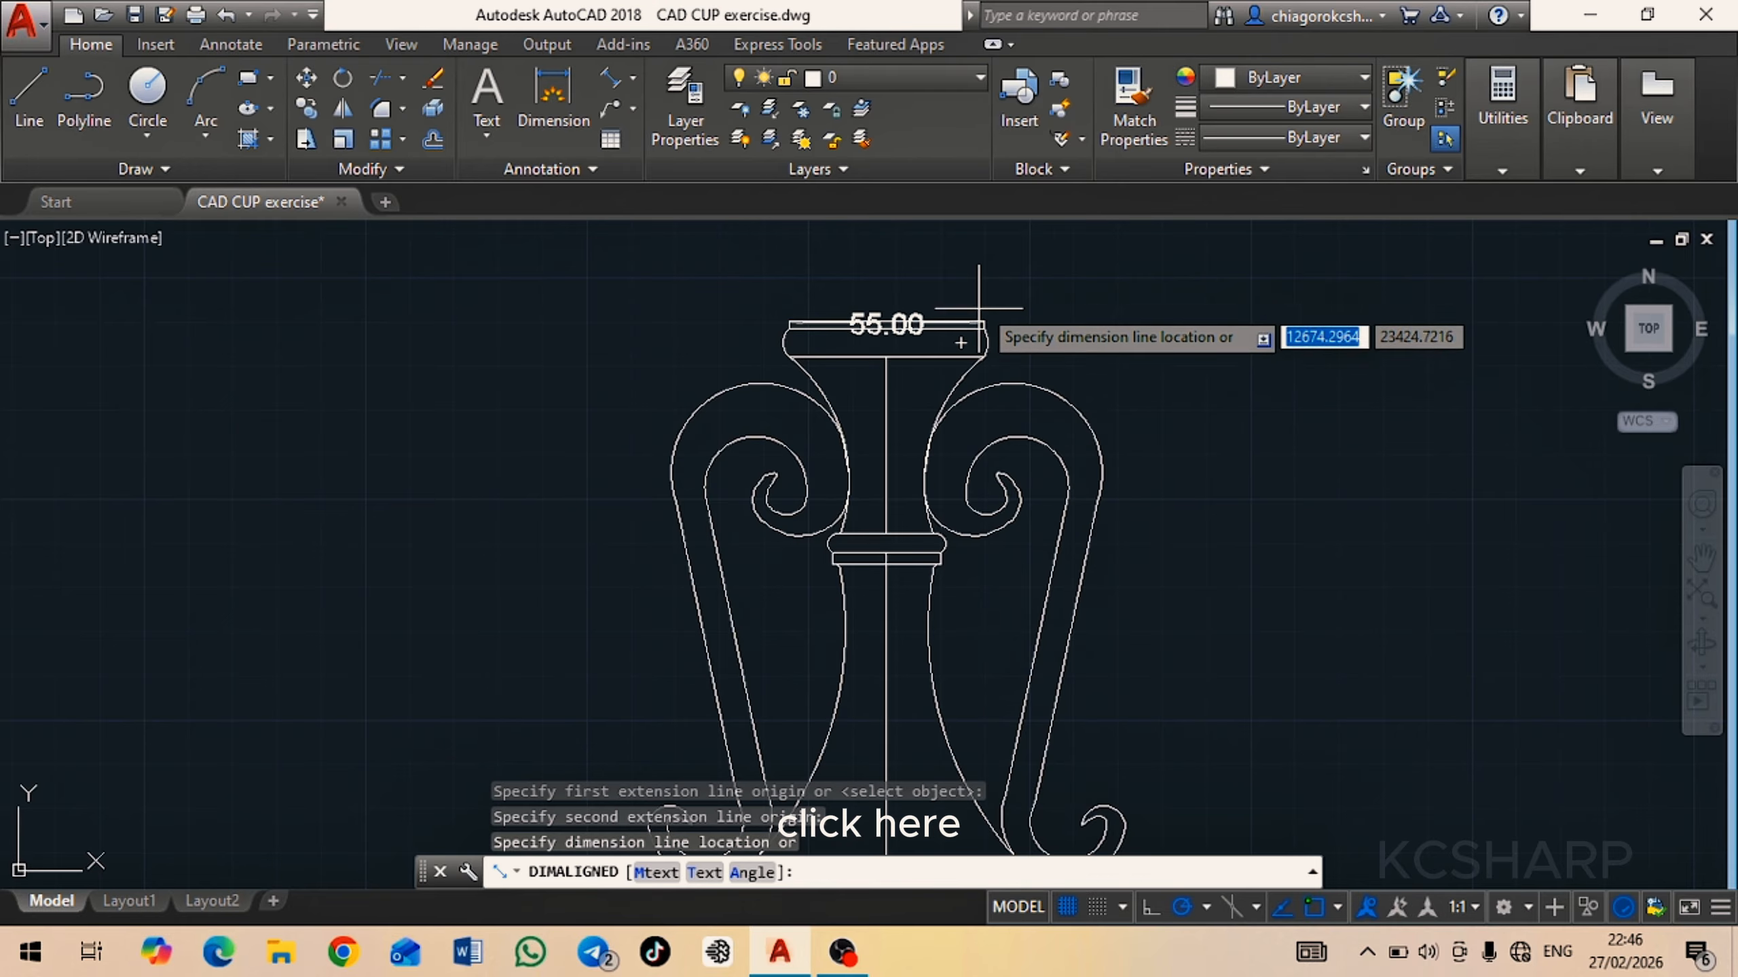
left_click(992, 282)
Add an aligned dimension for the width of the cup's rectangular base, placed below its bottom edge
scroll(1122, 572, "down", 3)
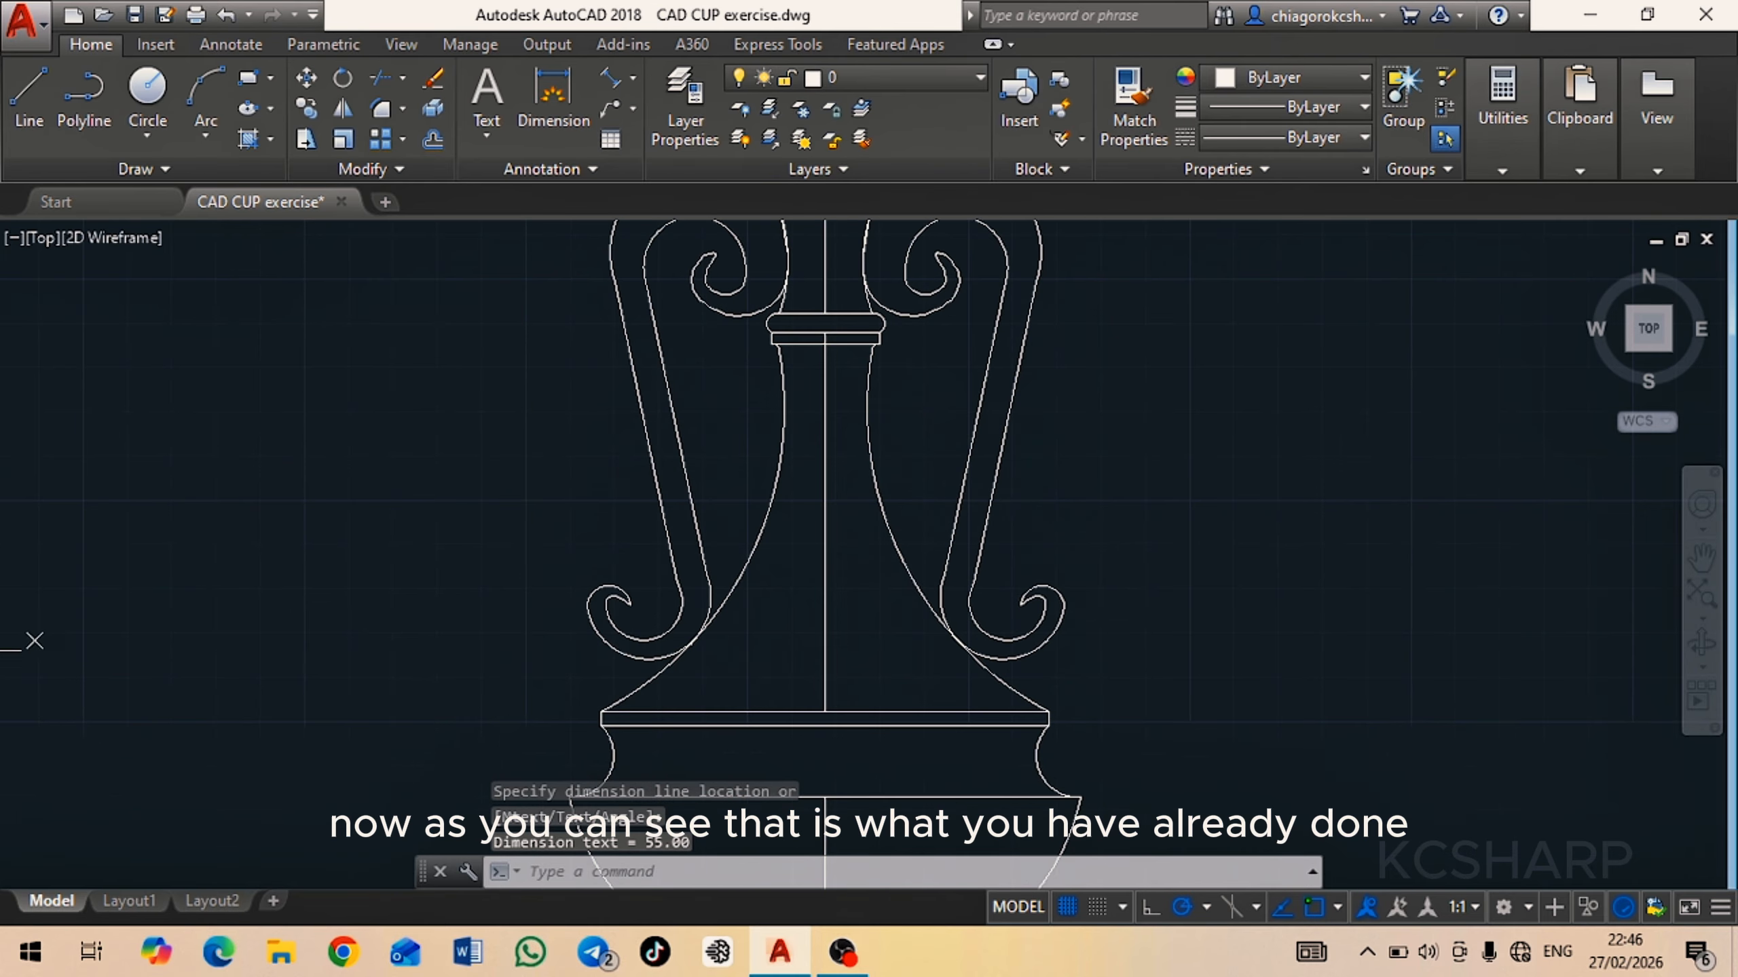
scroll(1132, 657, "down", 2)
middle_click_drag(1137, 707, 1073, 435)
scroll(1072, 499, "up", 2)
middle_click_drag(1094, 649, 1267, 486)
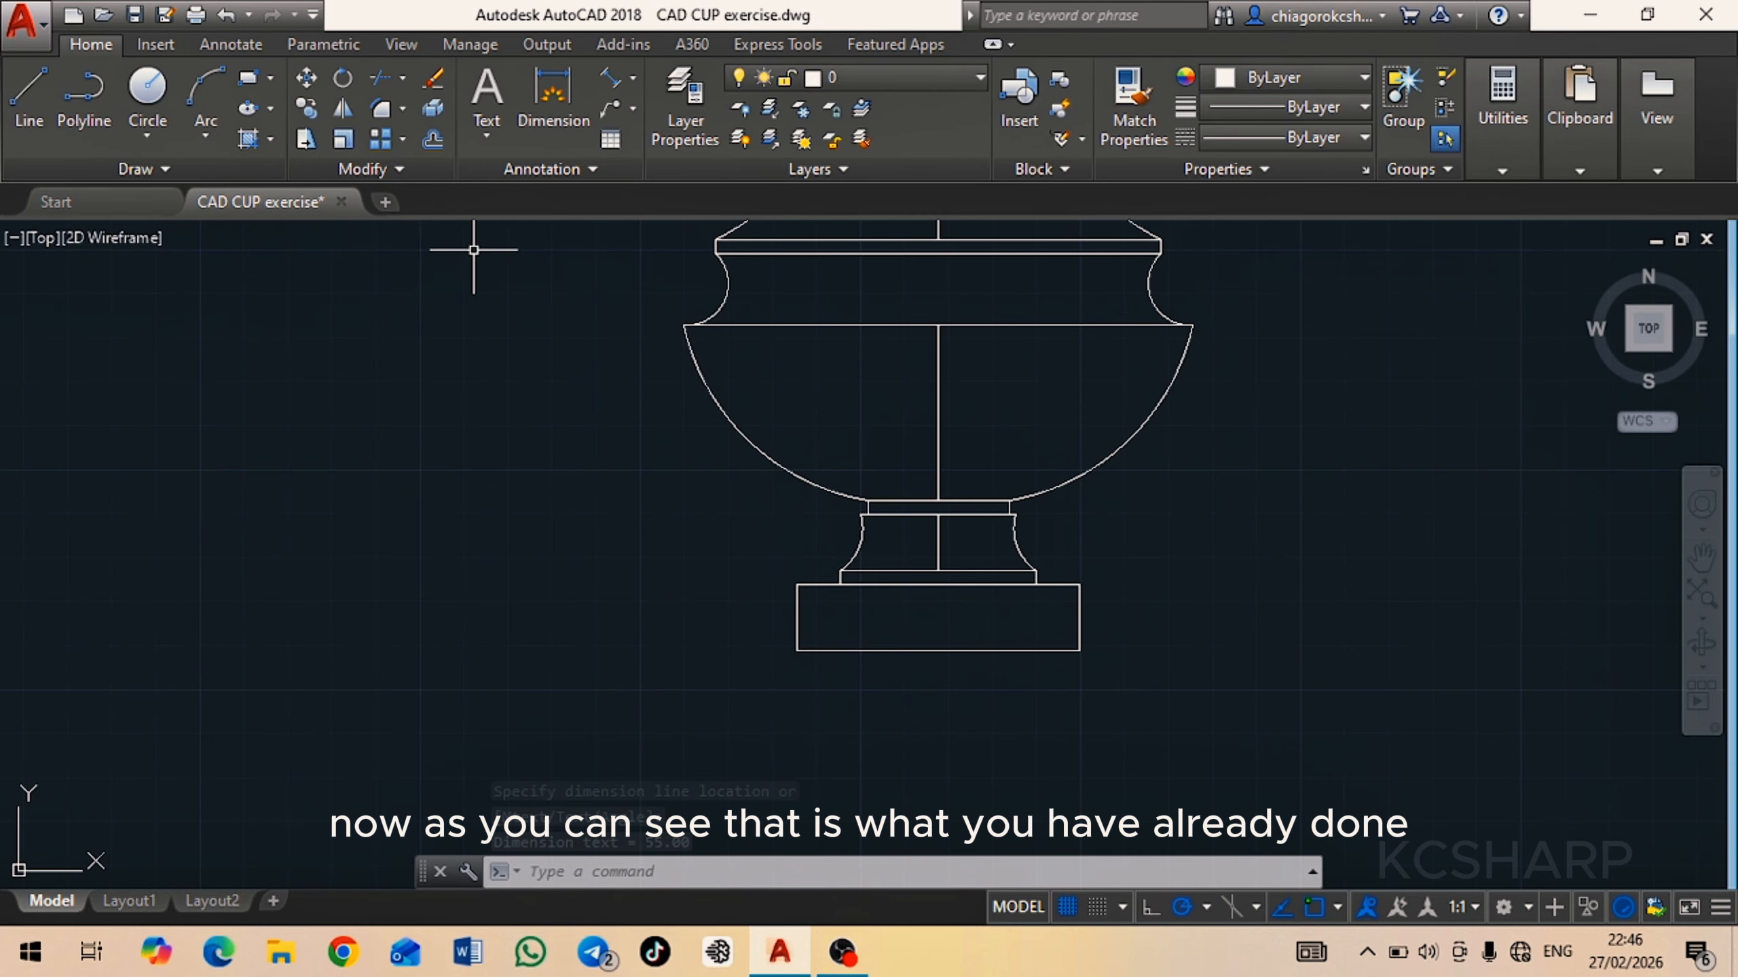
left_click(611, 79)
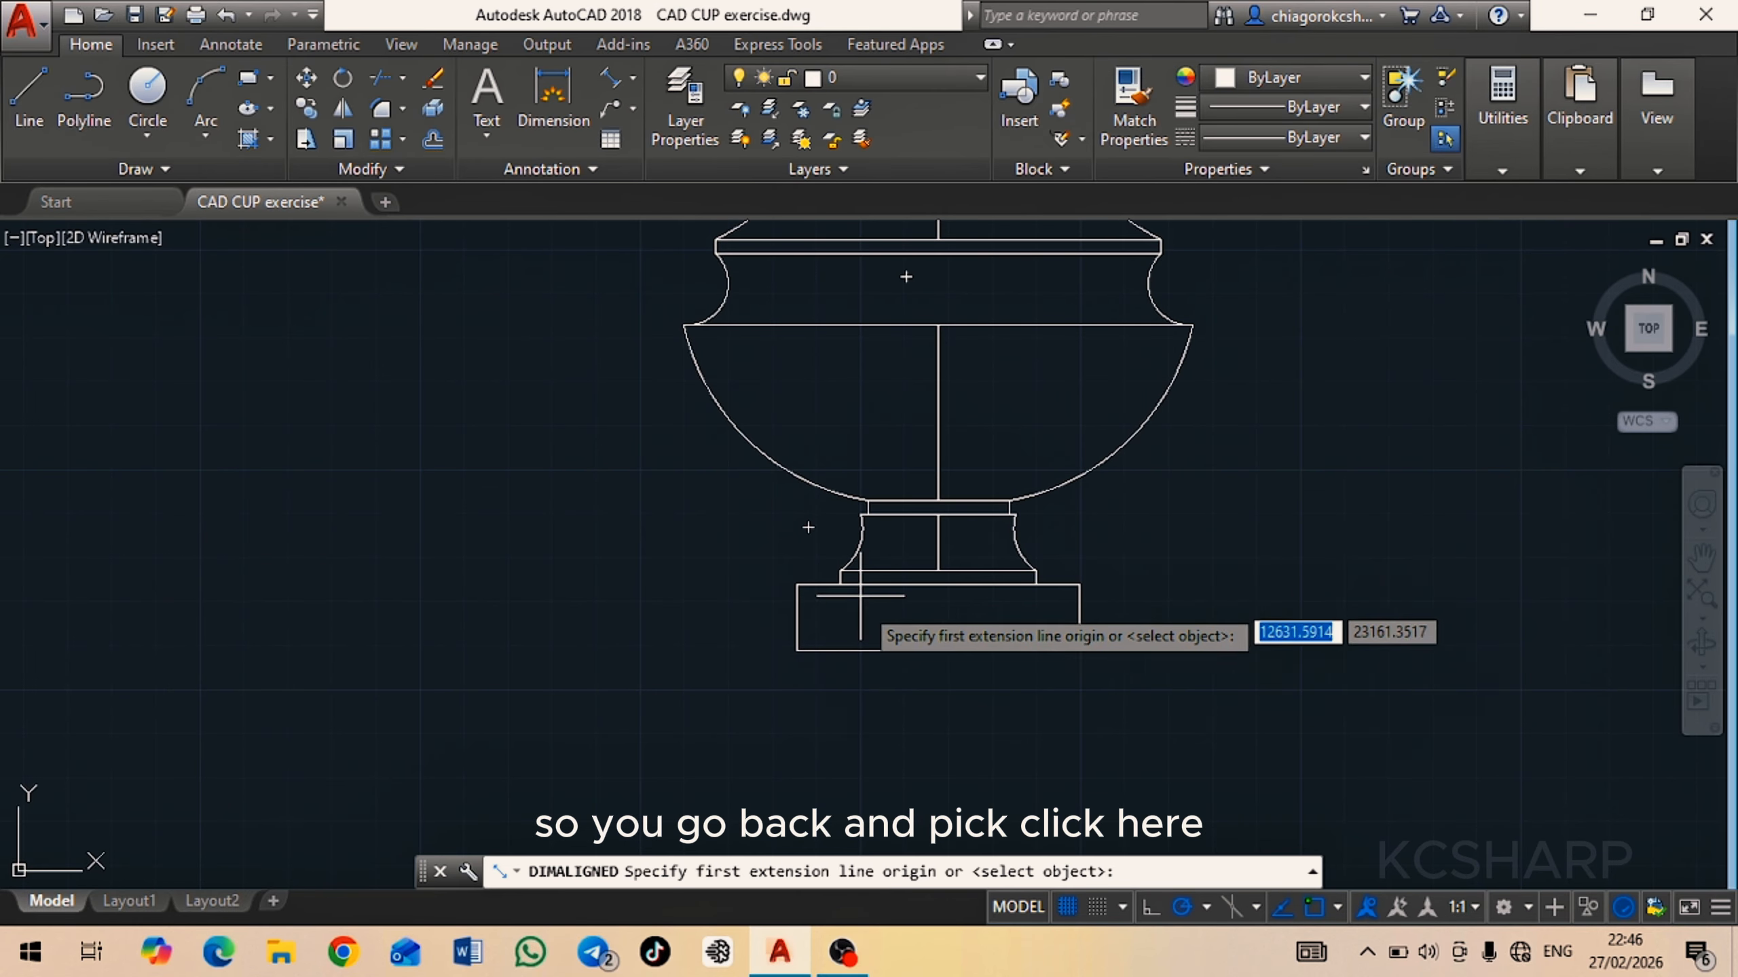
left_click(797, 651)
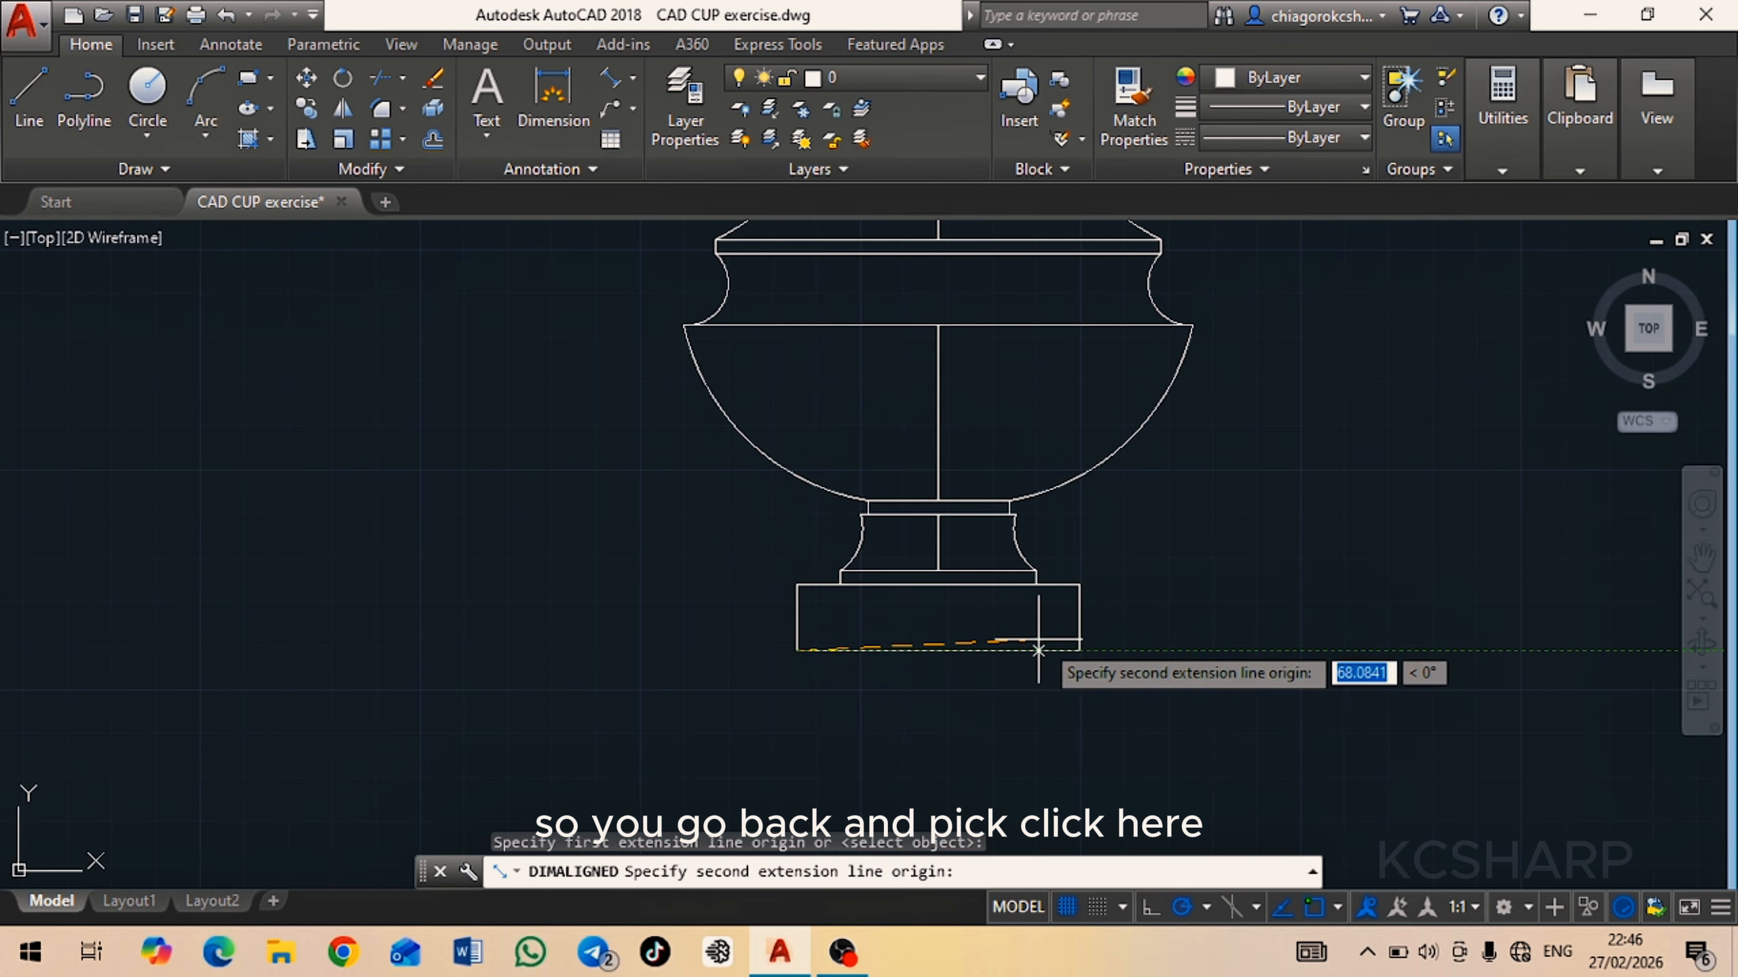
left_click(1079, 650)
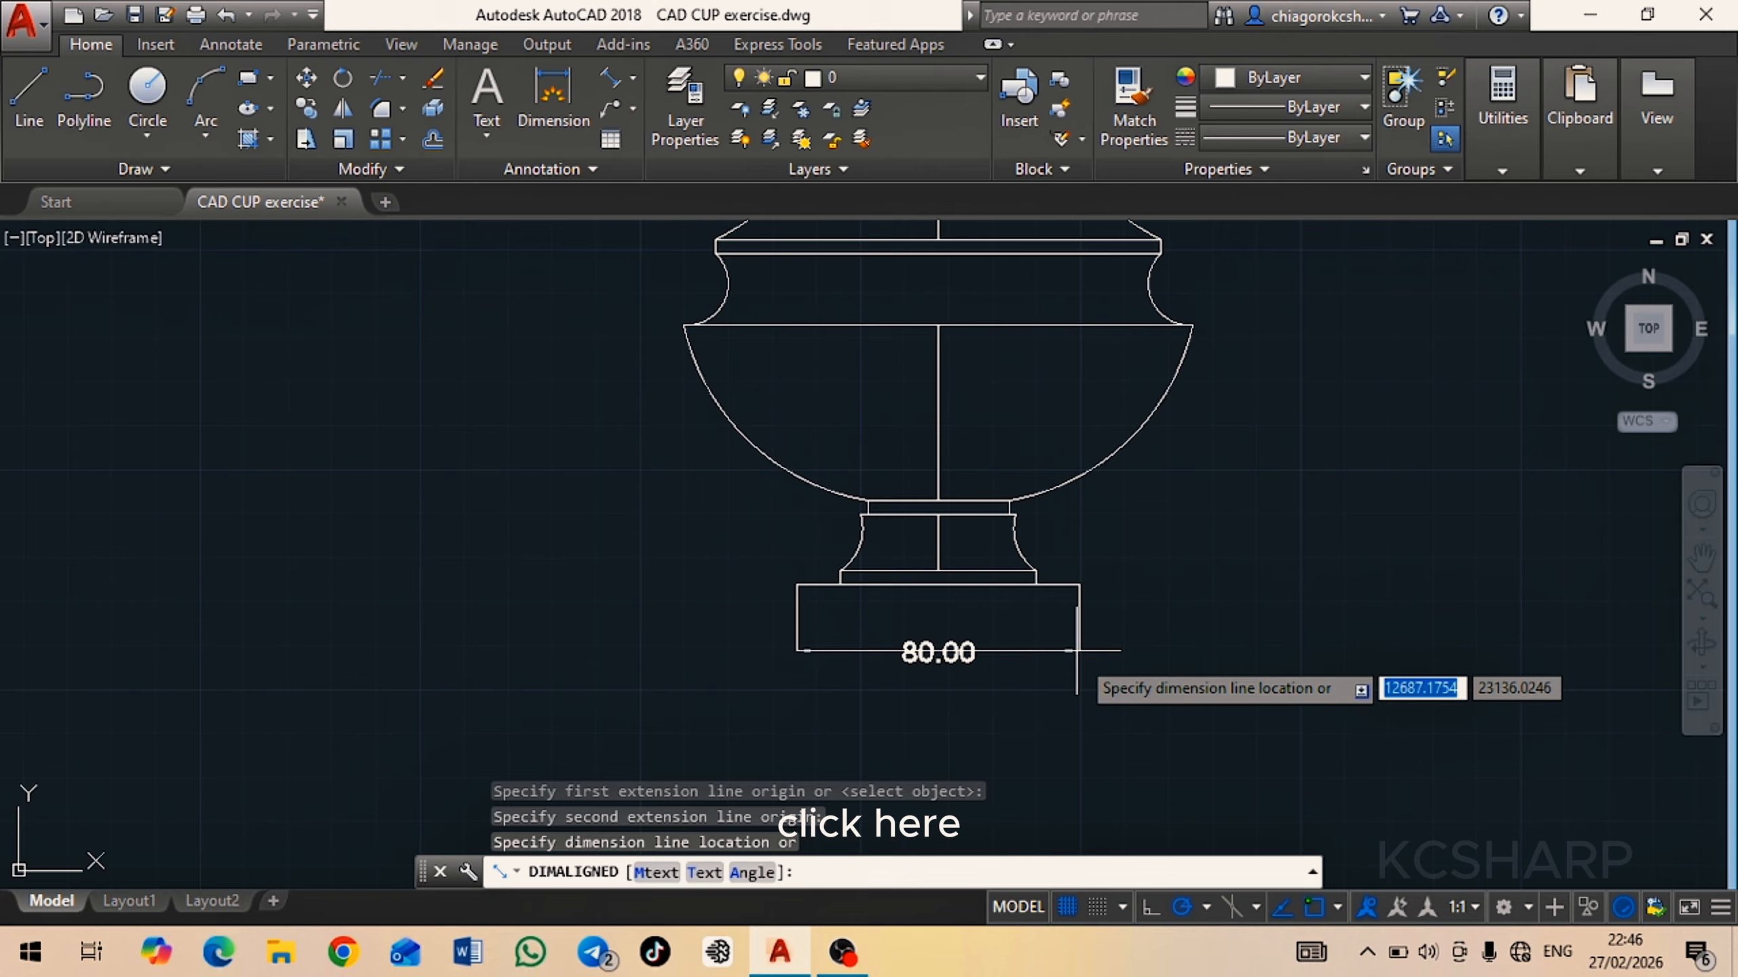
left_click(1077, 697)
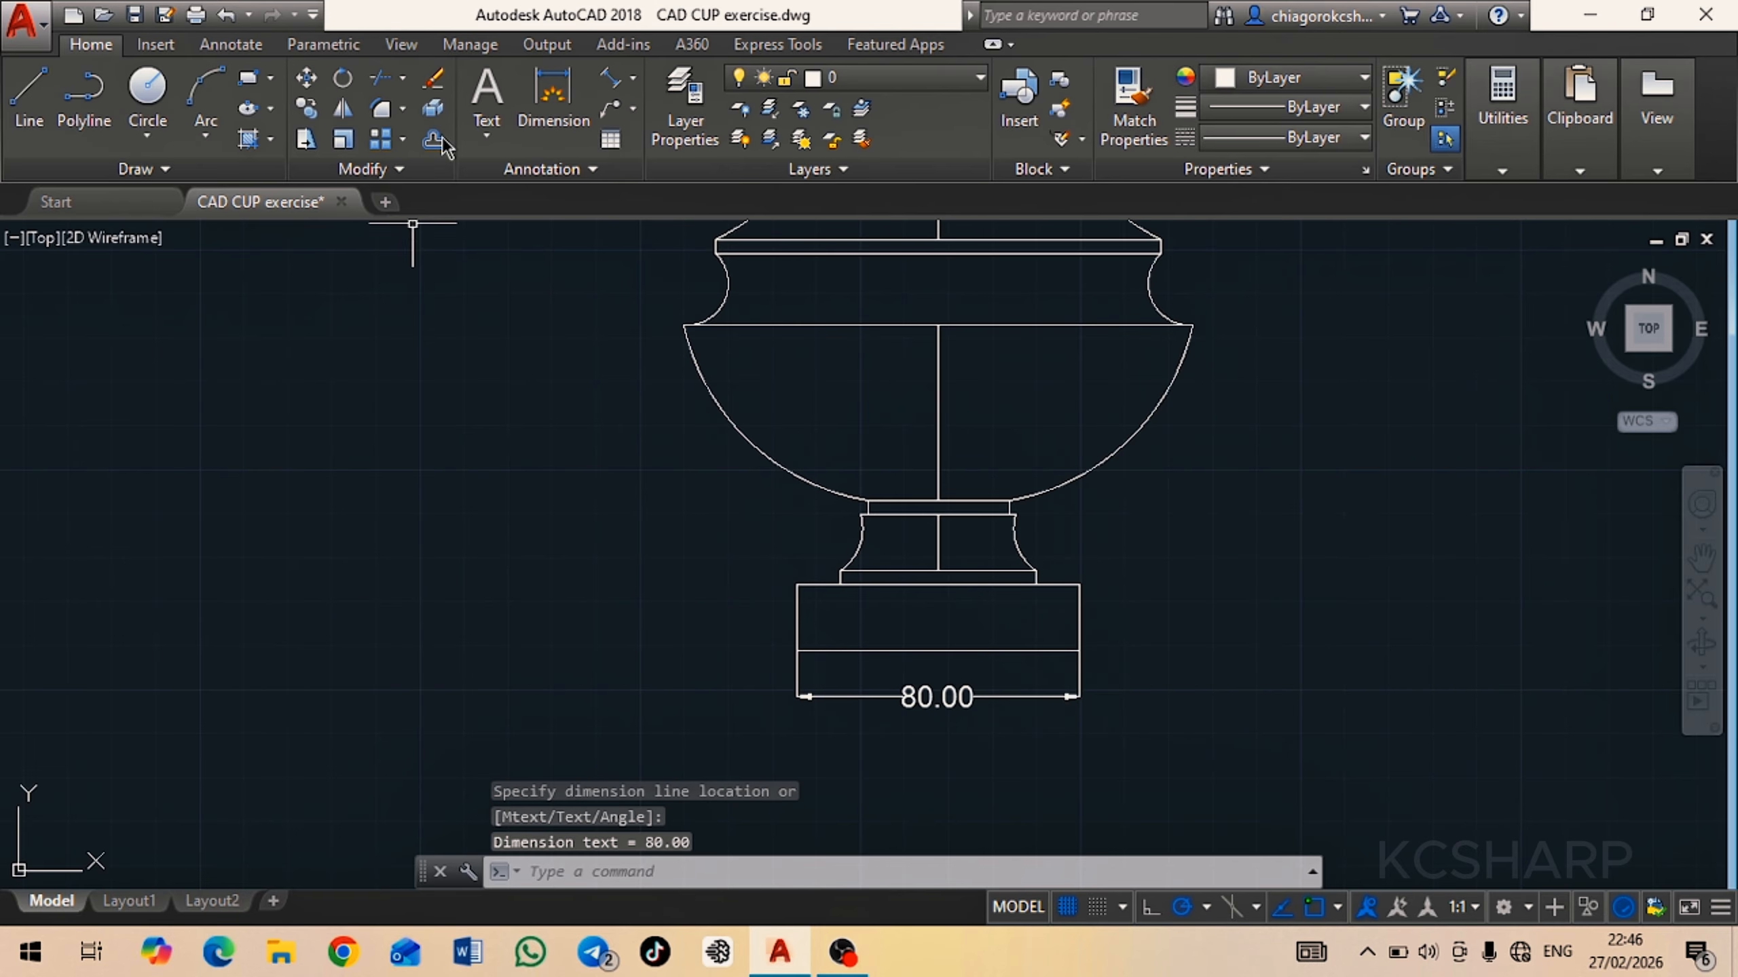
Add an aligned dimension for the height of the rectangular base, placed to the right of the base
left_click(615, 86)
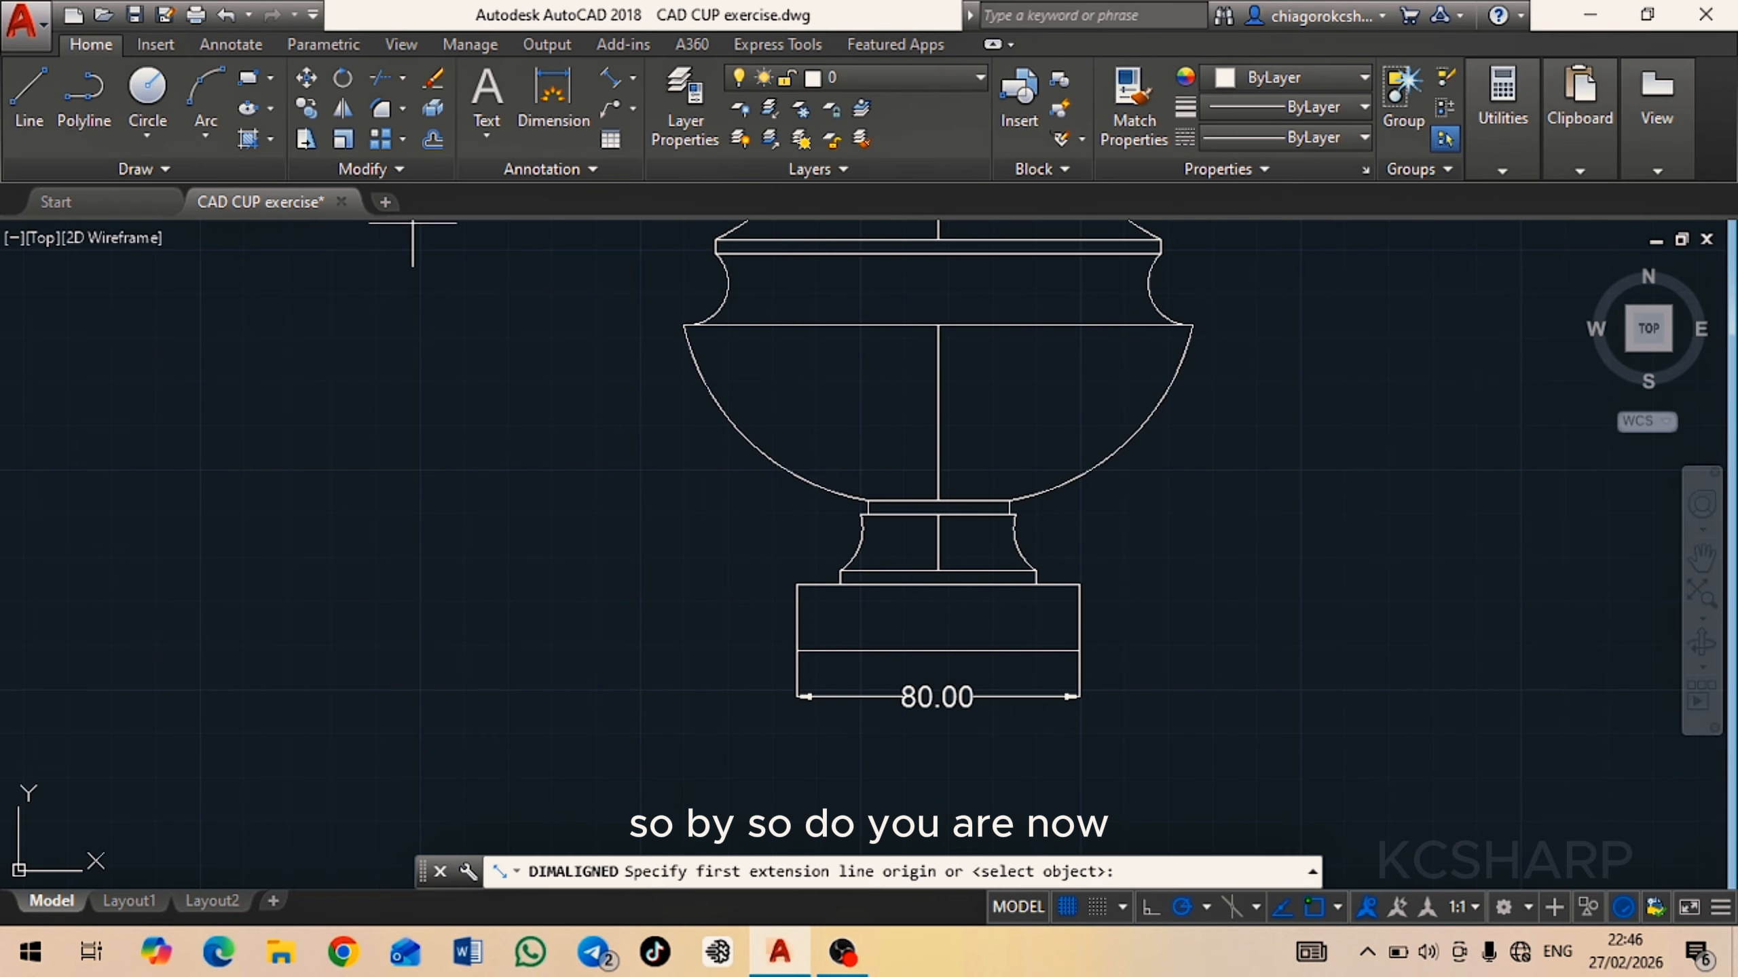
left_click(1078, 584)
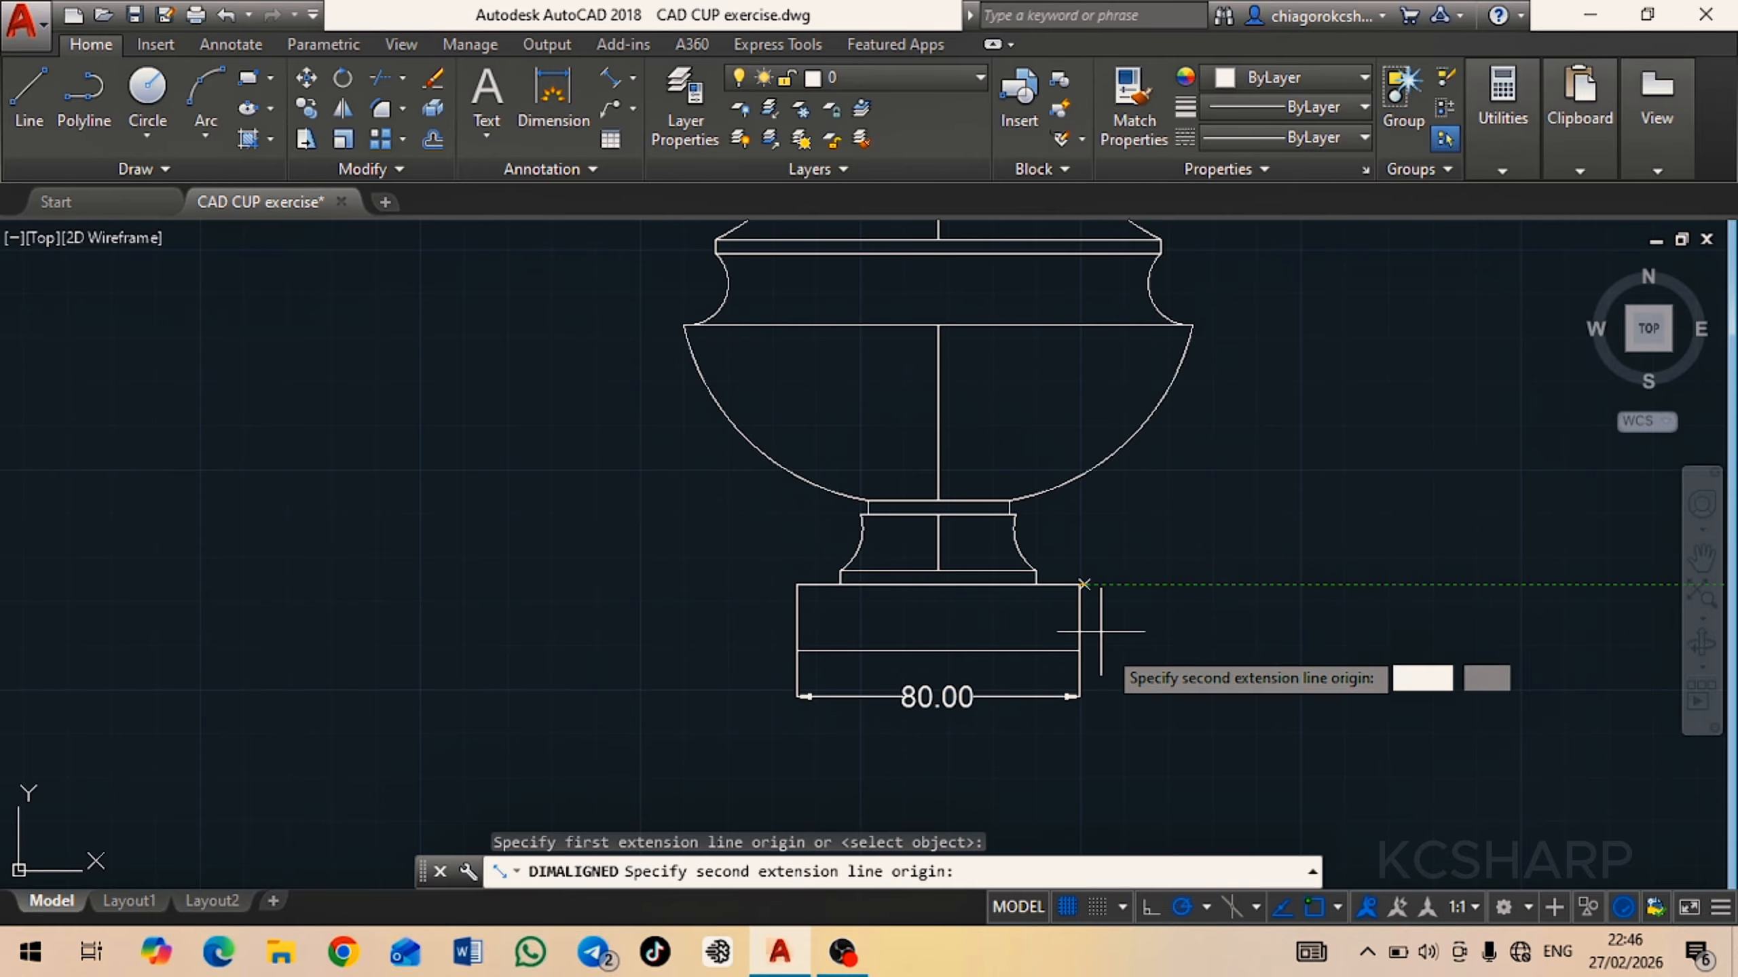
left_click(1078, 650)
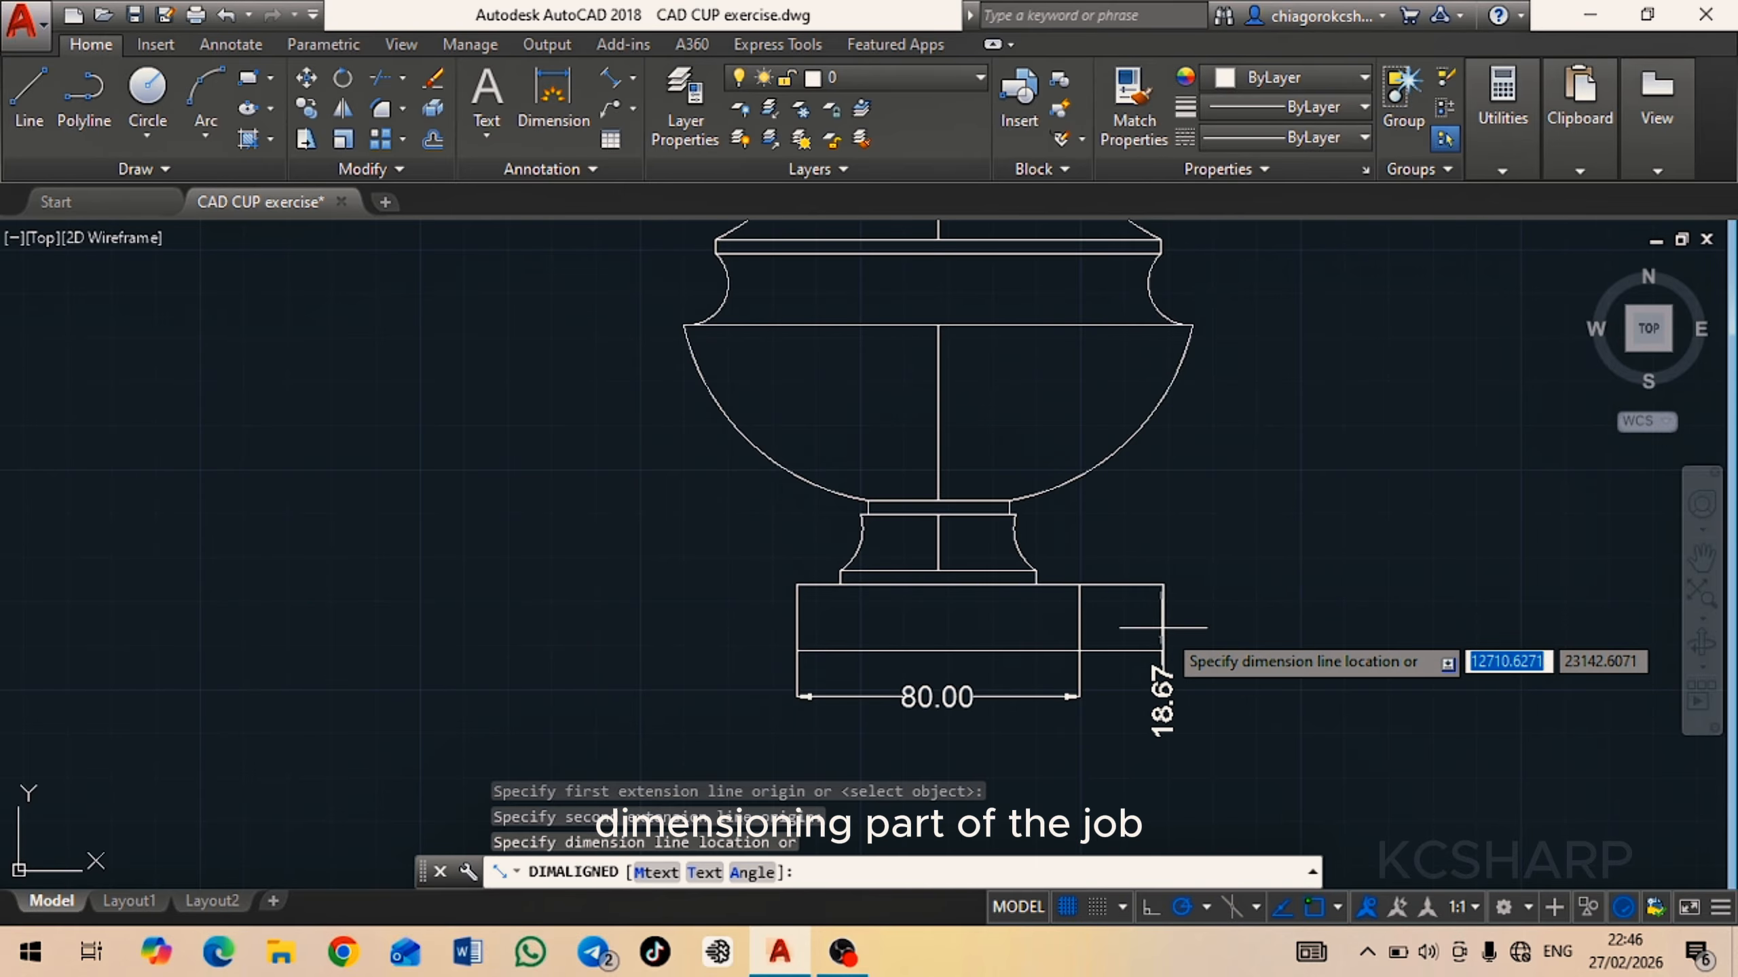
left_click(1163, 627)
Add an aligned dimension from the band's upper right corner to the bowl rim's right end, placed outside the cup
middle_click_drag(1208, 293, 1134, 623)
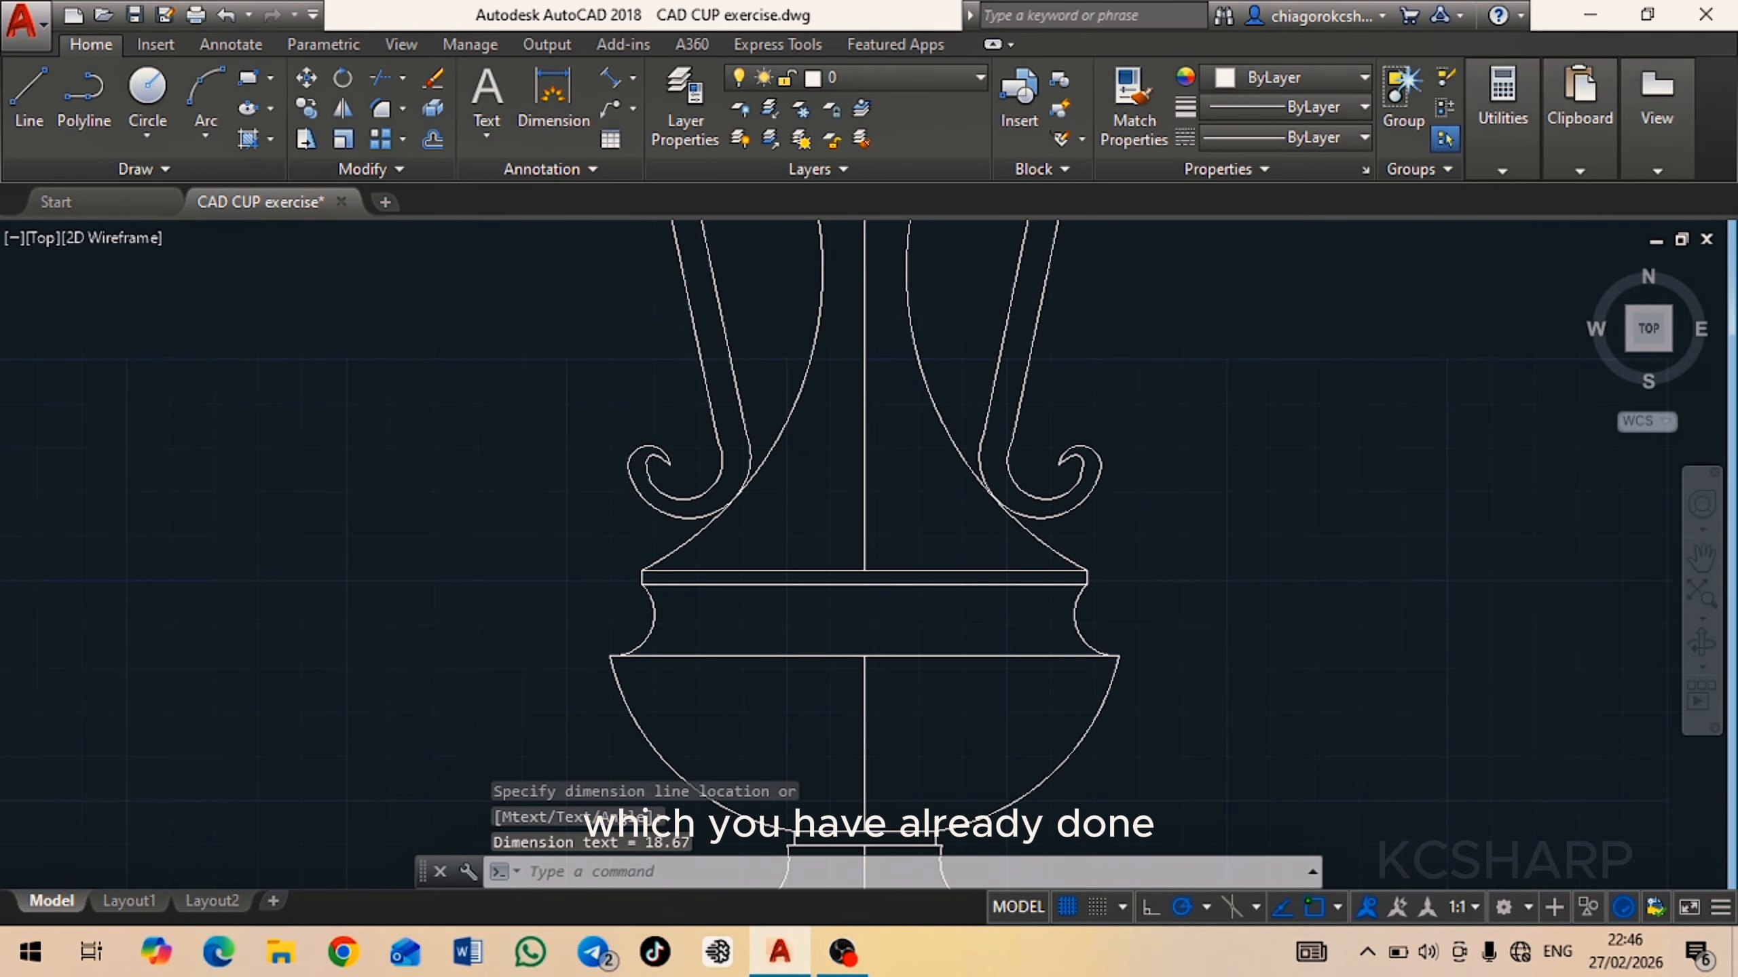
left_click(619, 89)
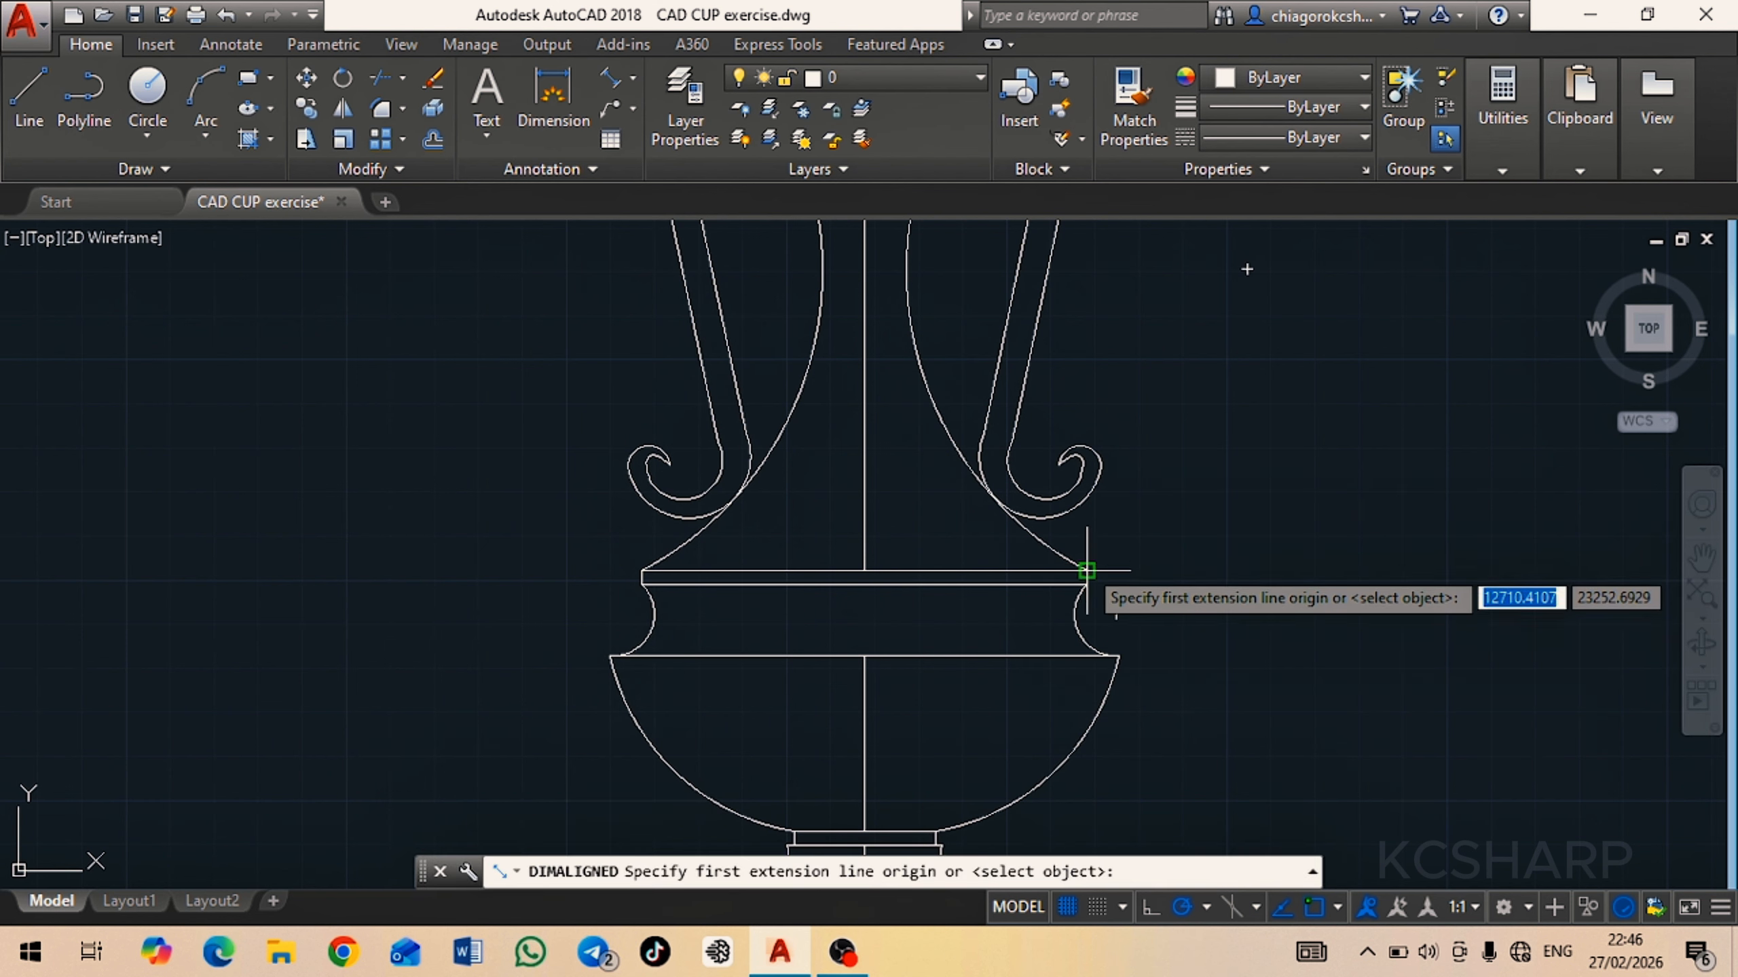
left_click(1087, 578)
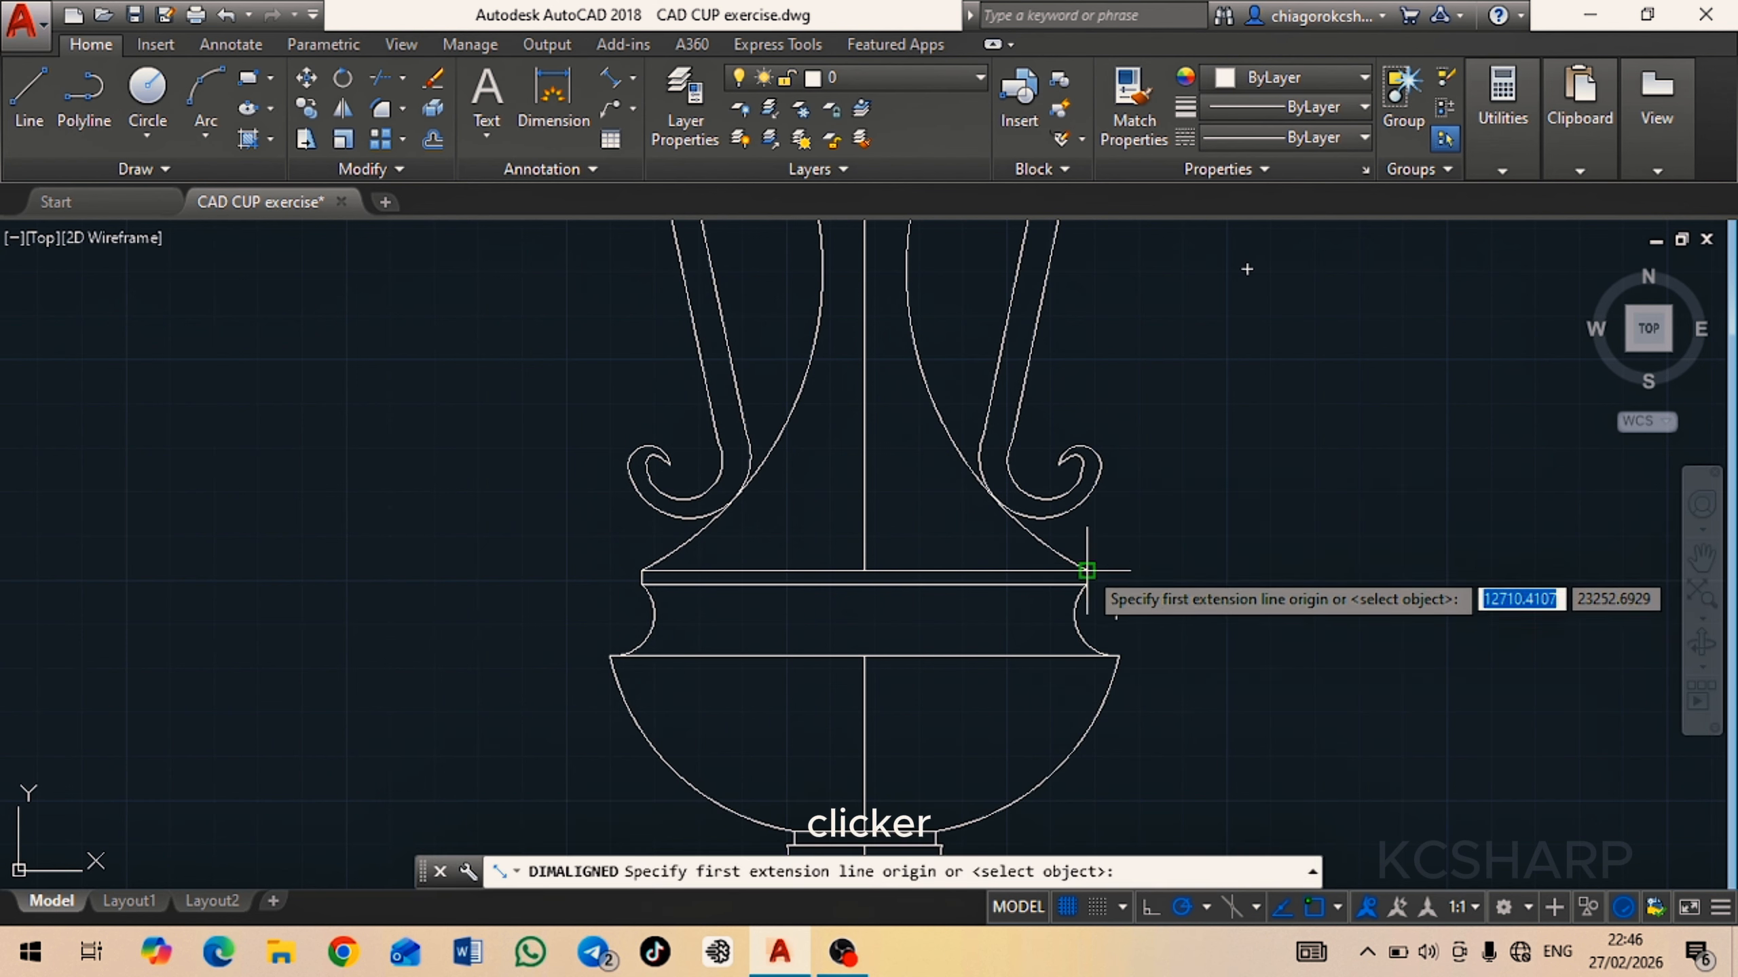
left_click(1118, 655)
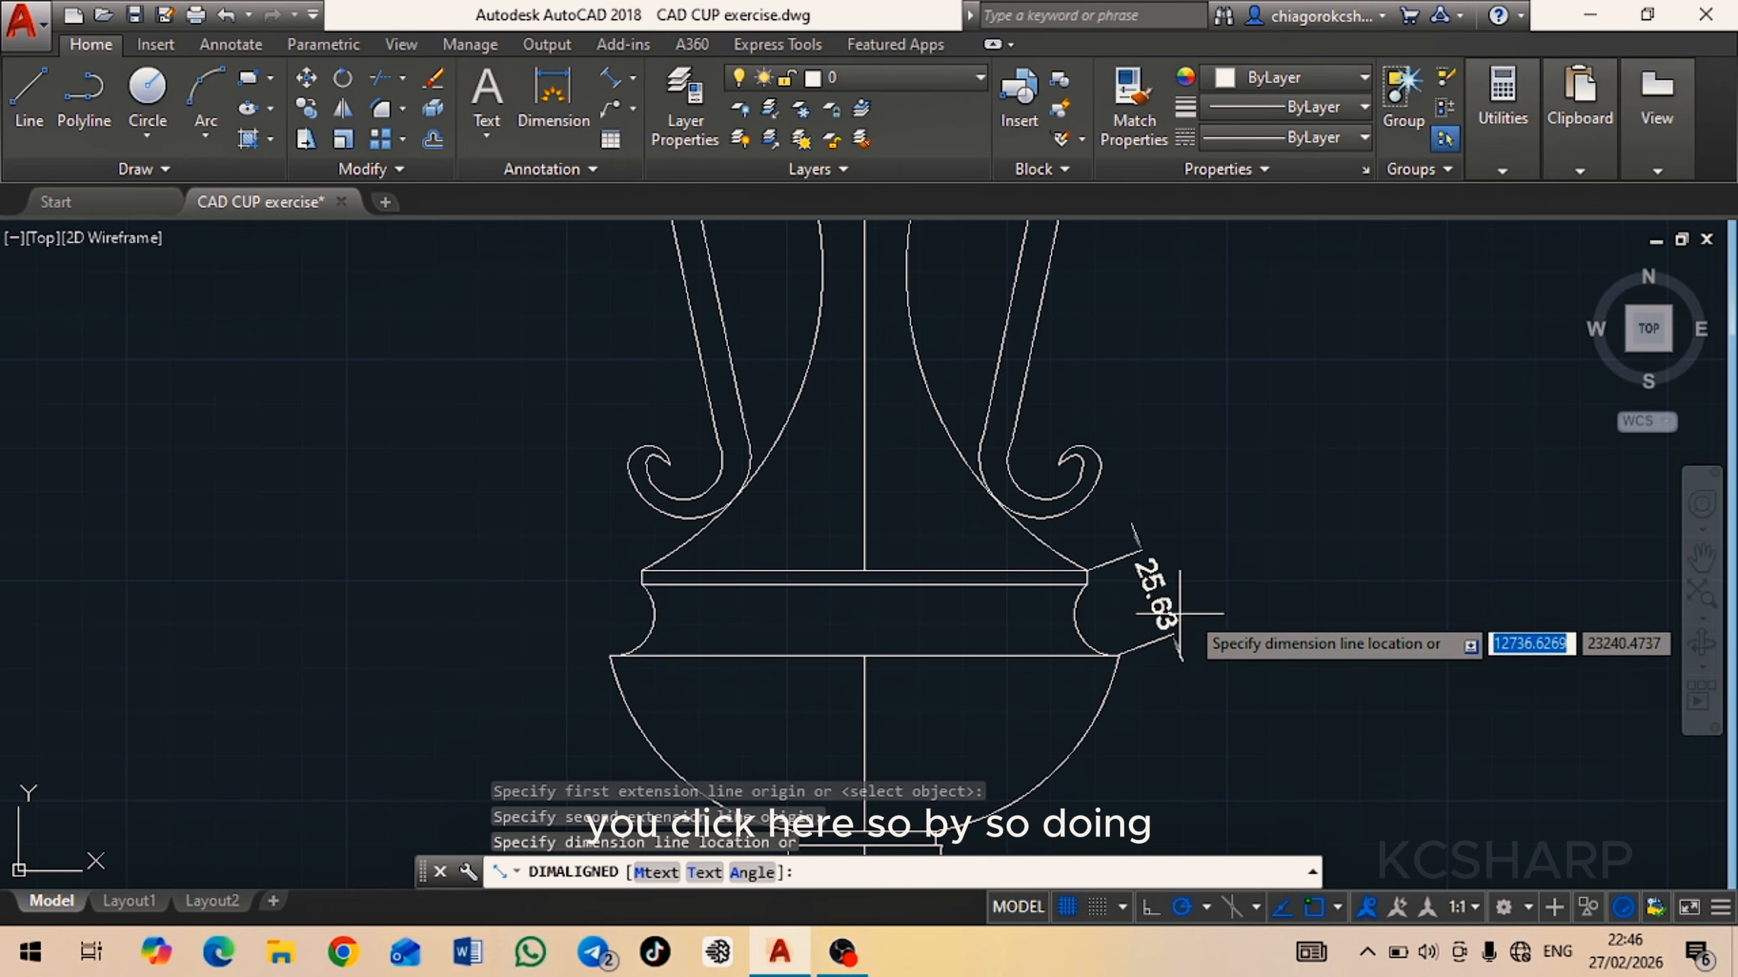
left_click(1197, 575)
scroll(1225, 548, "down", 3)
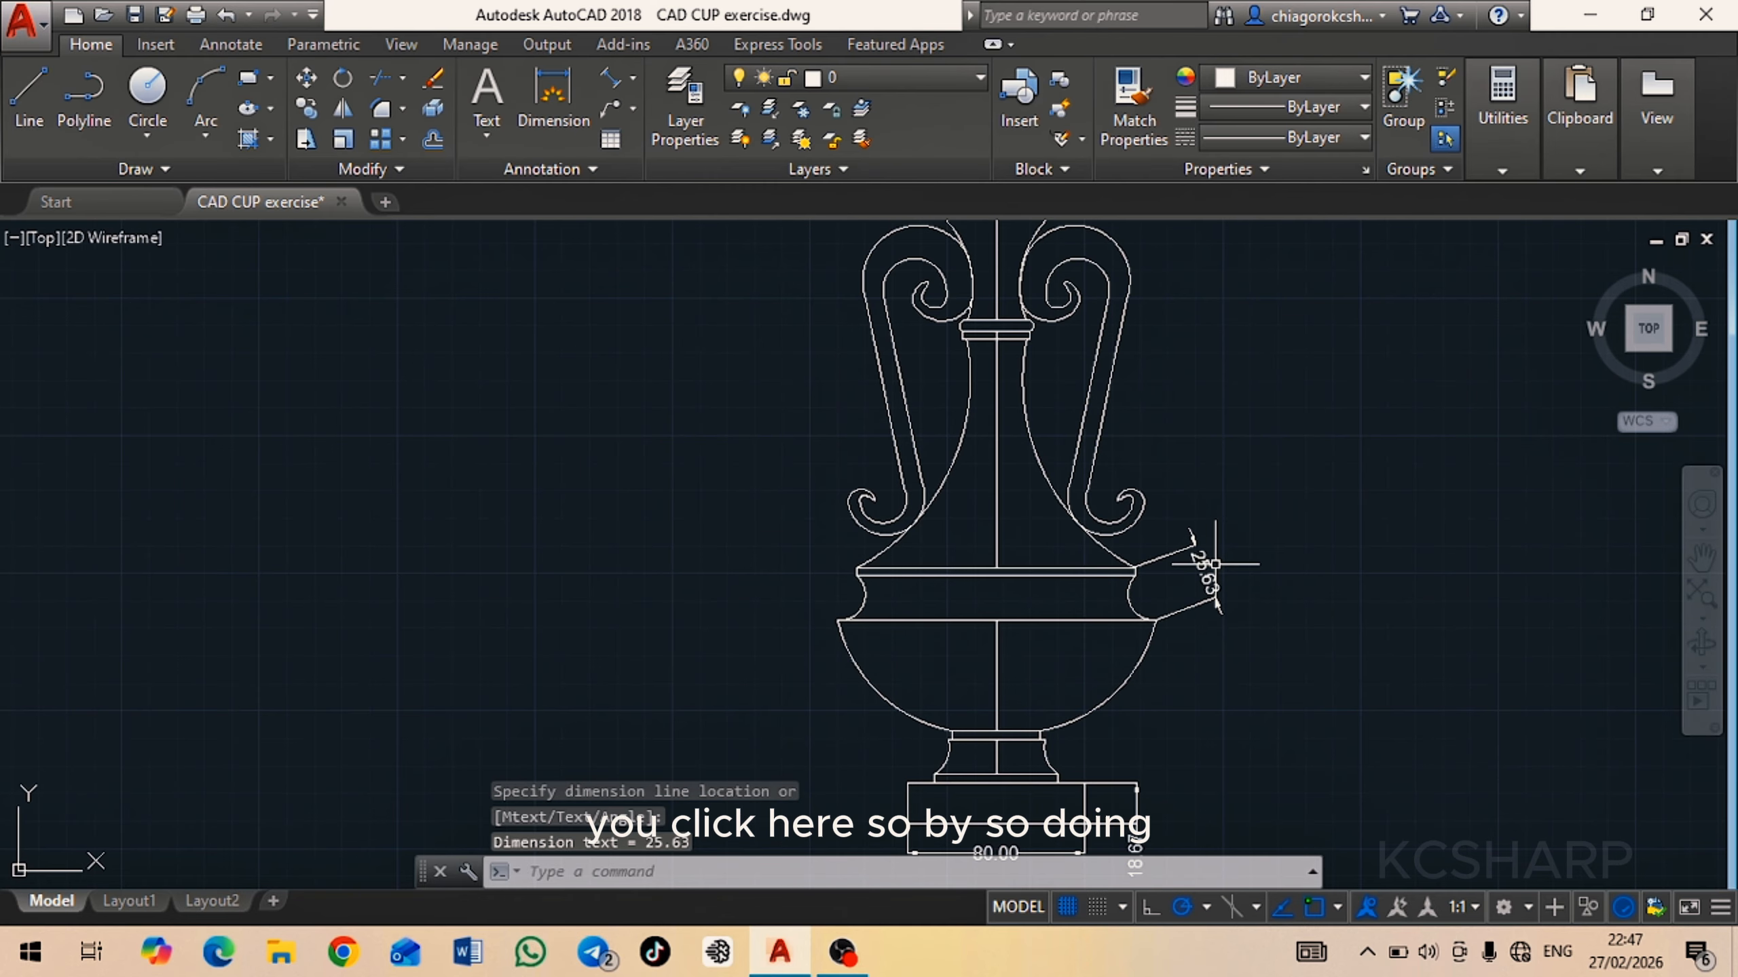
scroll(1213, 586, "down", 2)
middle_click_drag(1213, 586, 1078, 597)
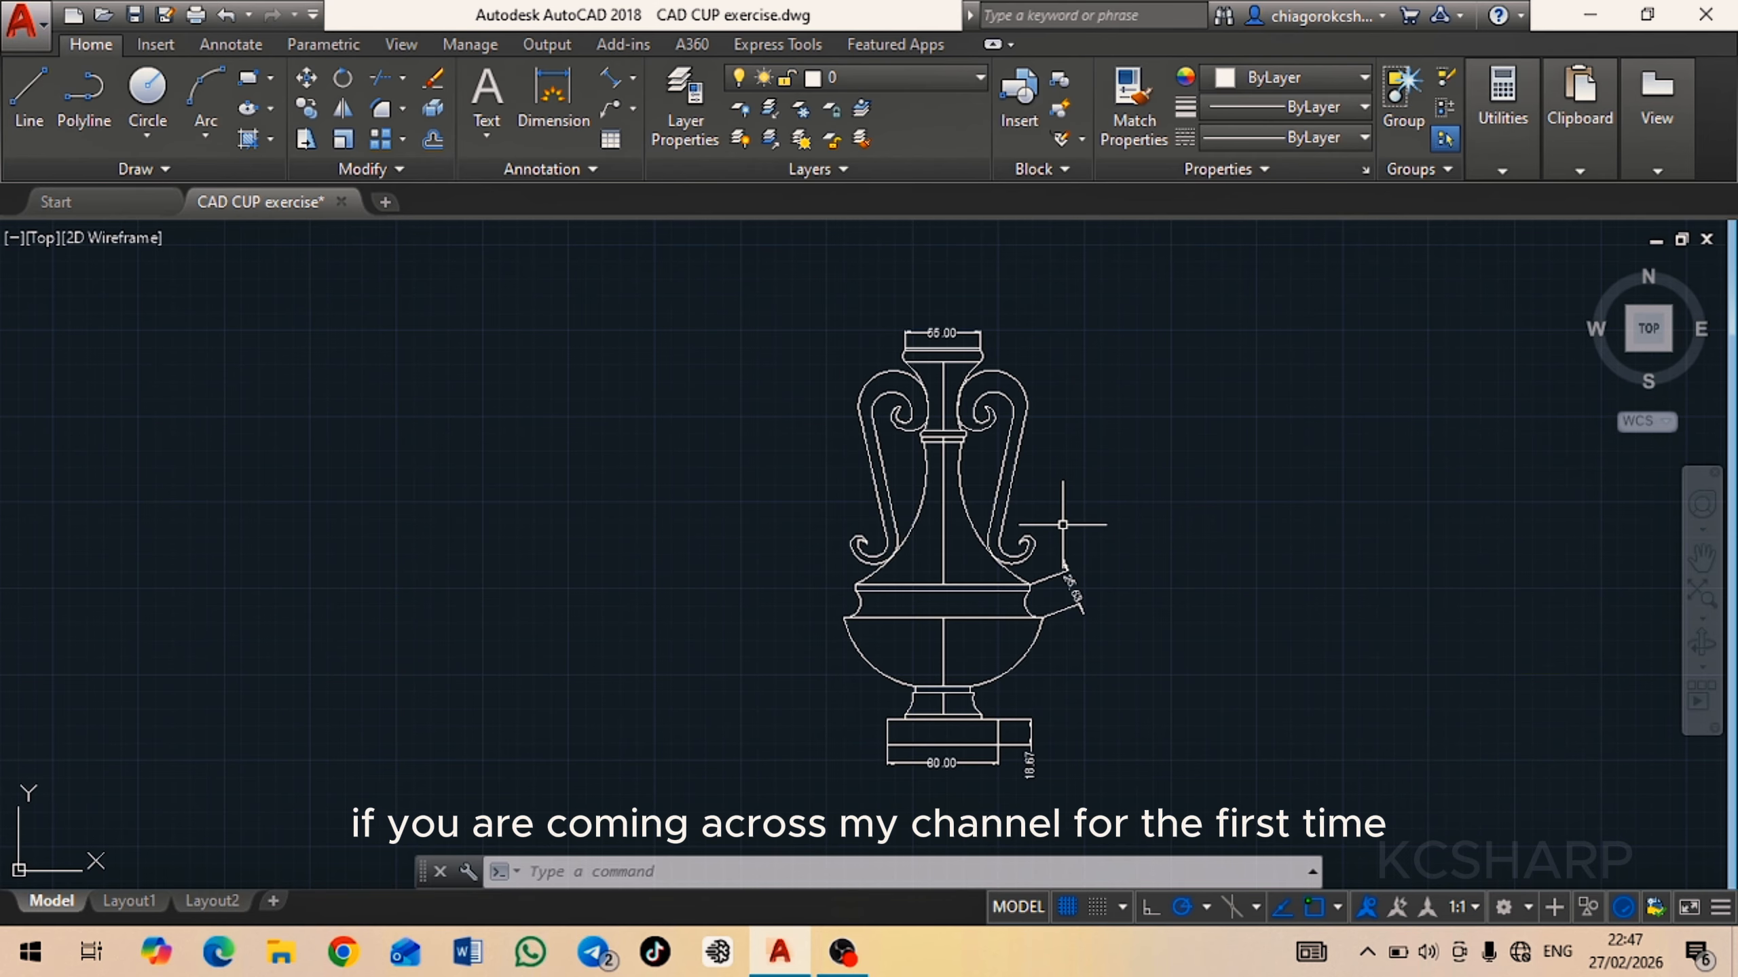
middle_click_drag(1152, 554, 1117, 555)
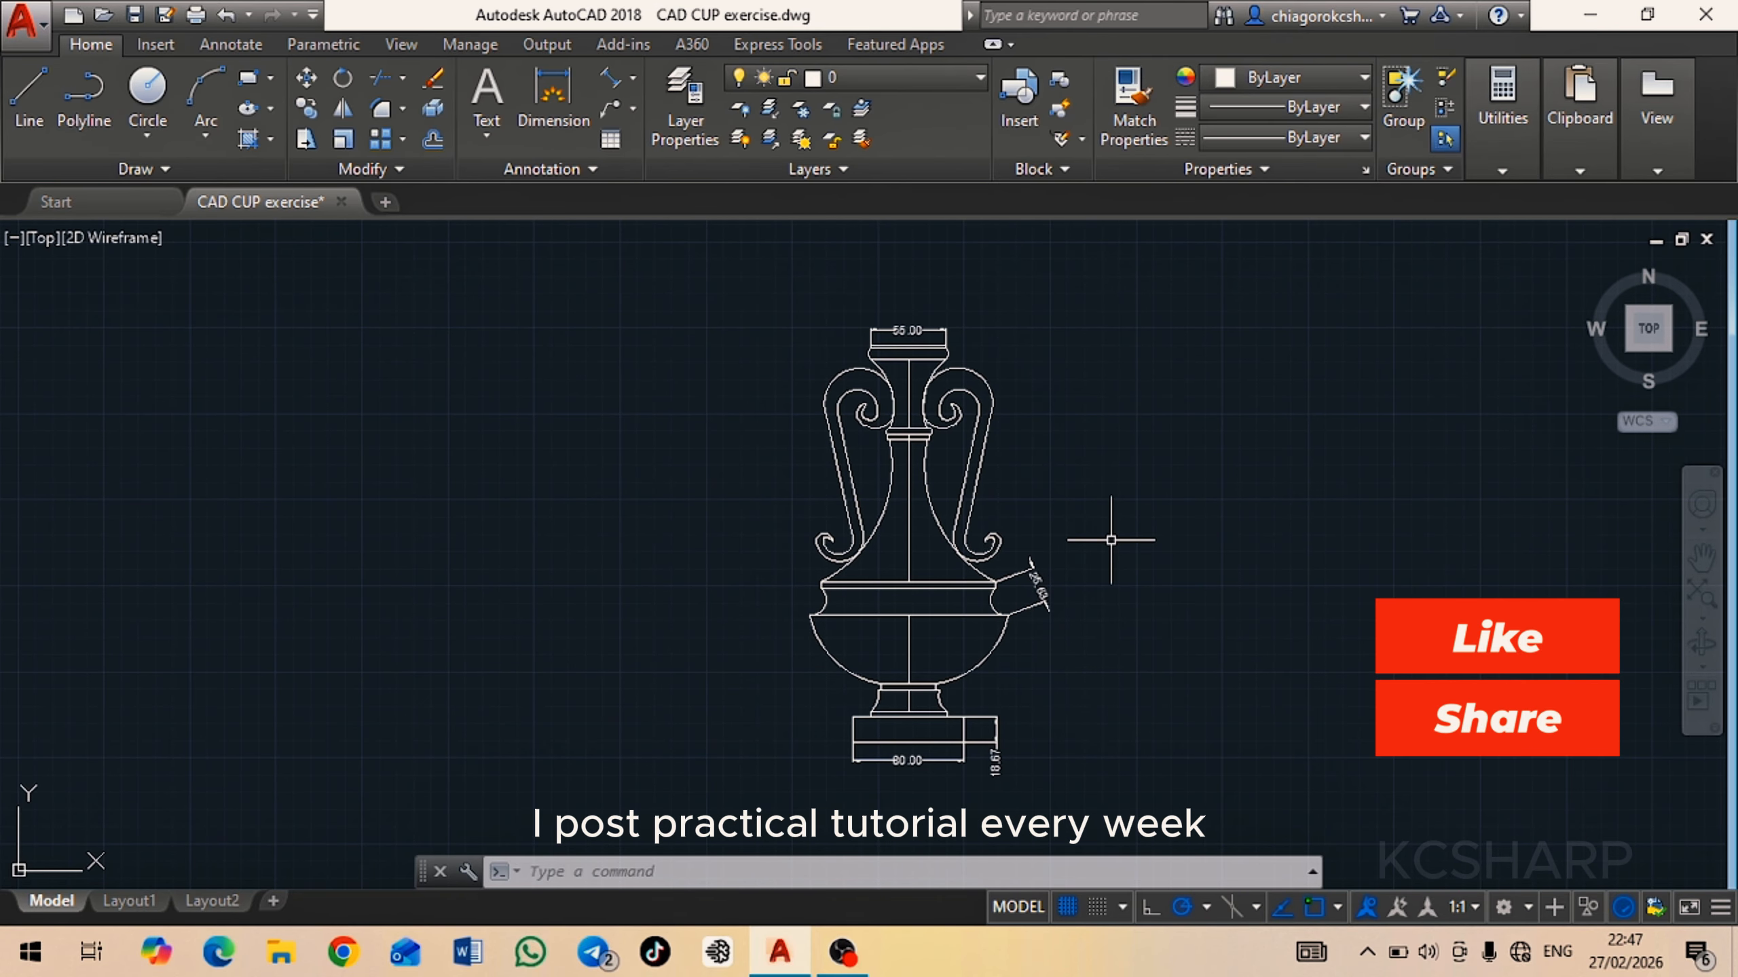